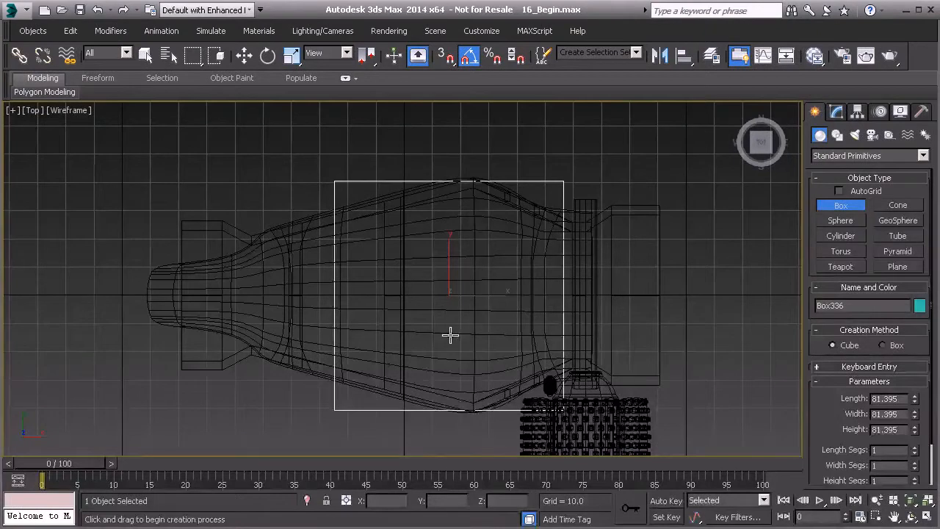
Finish creating the box and convert it to an Editable Poly.
{"action": "right_click", "coordinate": [379, 242]}
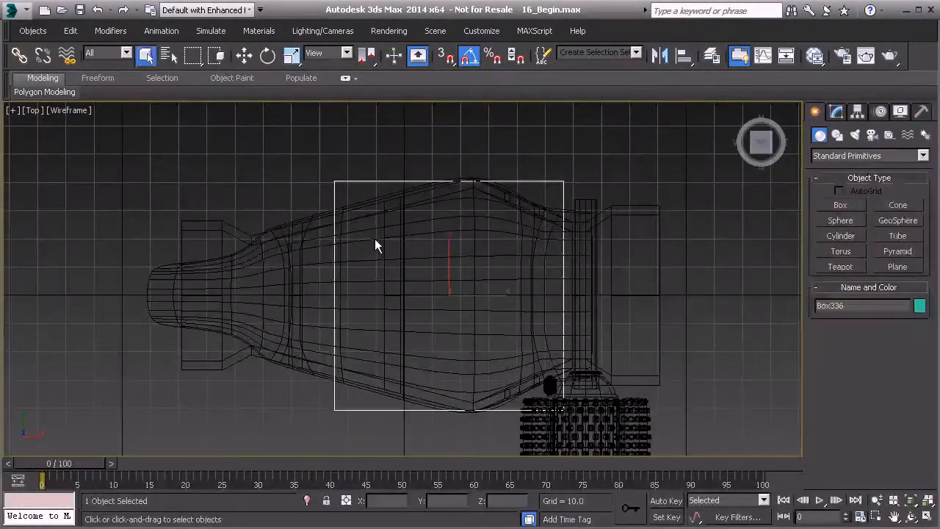
{"action": "right_click", "coordinate": [336, 180]}
{"action": "mouse_move", "coordinate": [366, 315]}
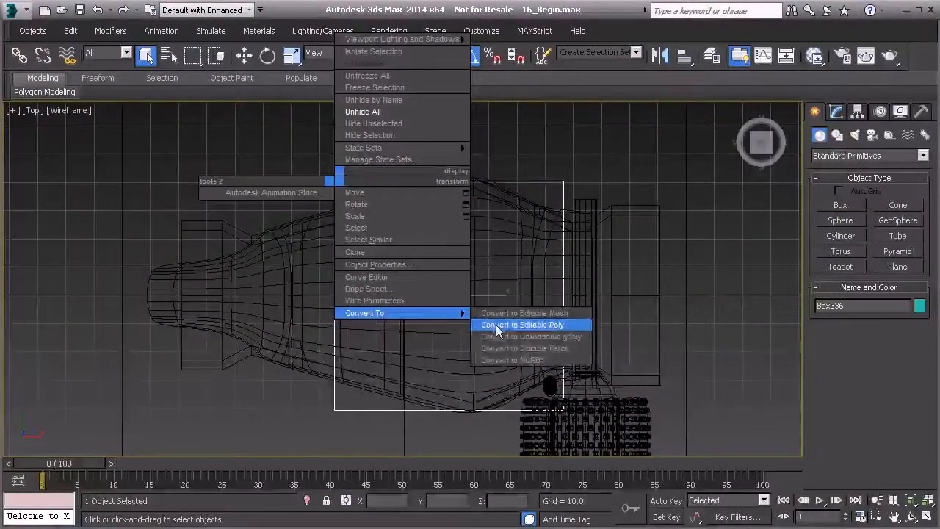
{"action": "left_click", "coordinate": [498, 326]}
Set the whole box's Y position to 0.0 so it is centered on the car body.
{"action": "key", "text": "1"}
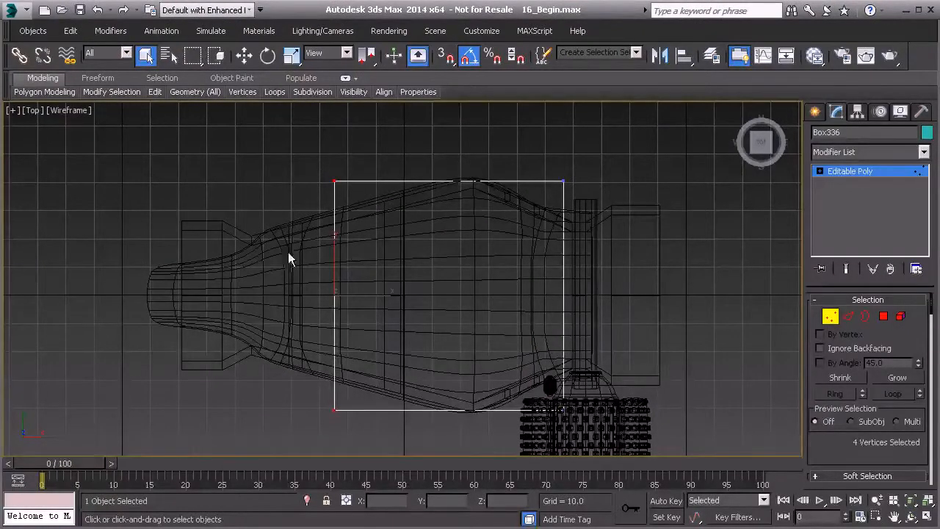
{"action": "left_click", "coordinate": [832, 319]}
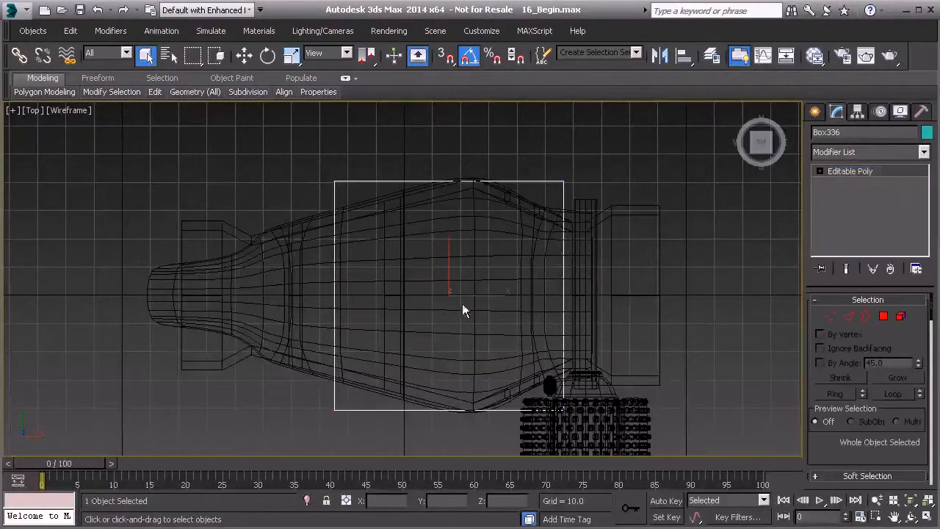
{"action": "left_click", "coordinate": [244, 56]}
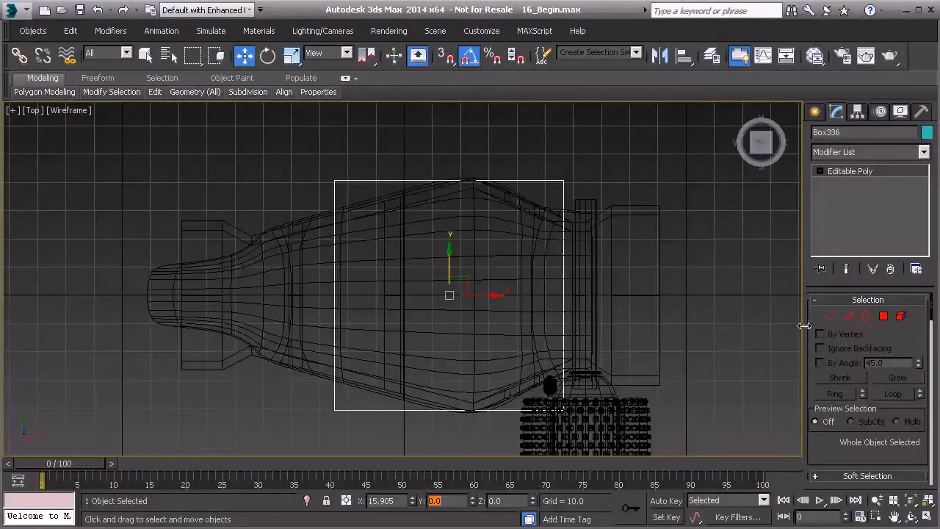
Scale the box's four nose-end vertices closer together along Y and move them forward to X about -49.5.
{"action": "key", "text": "1"}
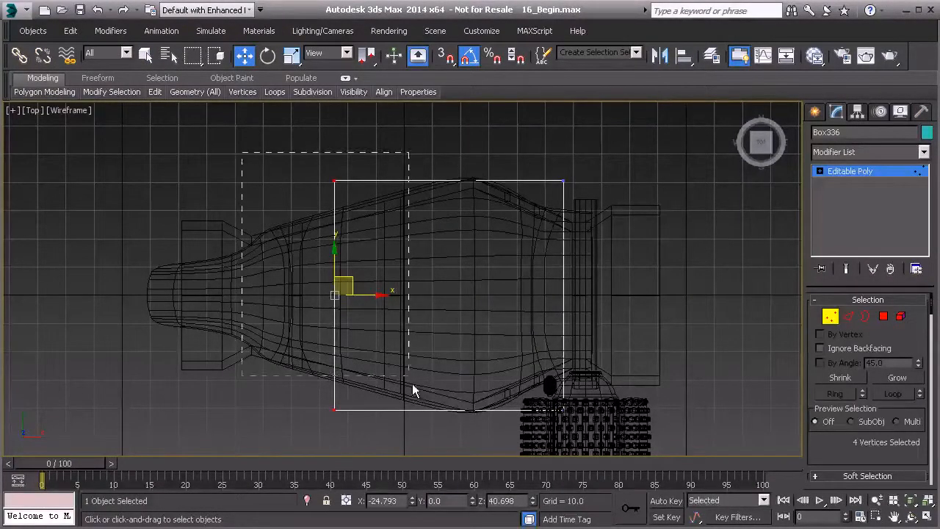
{"action": "left_click", "coordinate": [291, 57]}
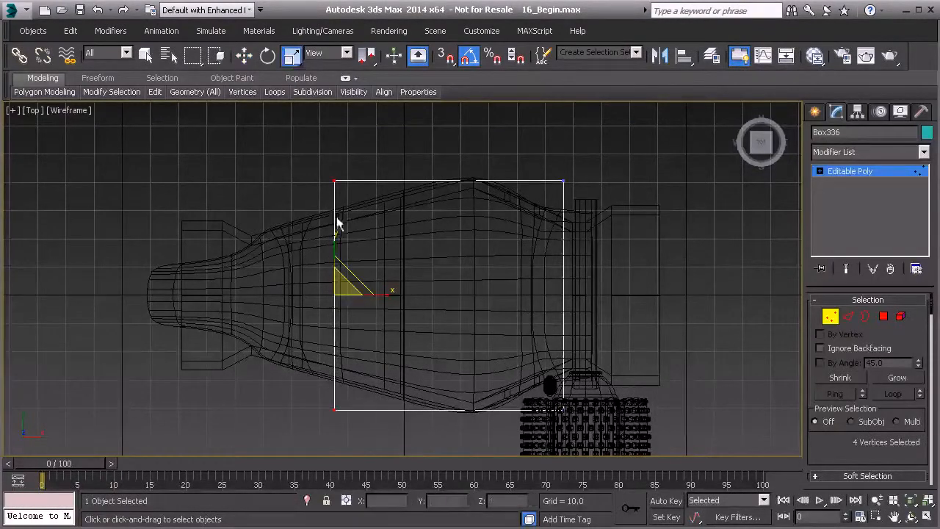
{"action": "left_click_drag", "start_coordinate": [336, 239], "coordinate": [332, 271]}
{"action": "left_click", "coordinate": [241, 61]}
{"action": "left_click_drag", "start_coordinate": [374, 296], "coordinate": [304, 296]}
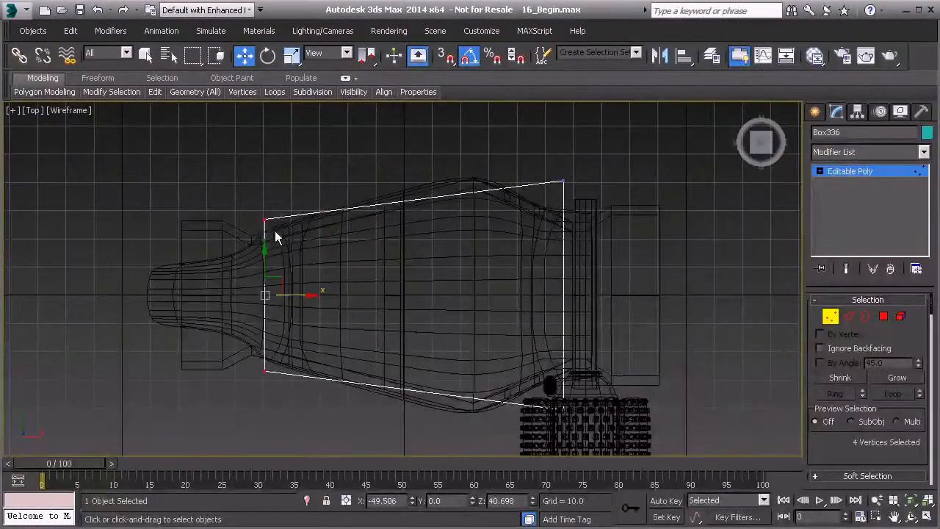
Narrow the nose-end vertices further to match the body outline and move the rear-end vertices to X about 24.3.
{"action": "left_click", "coordinate": [291, 57]}
{"action": "left_click_drag", "start_coordinate": [265, 243], "coordinate": [265, 263]}
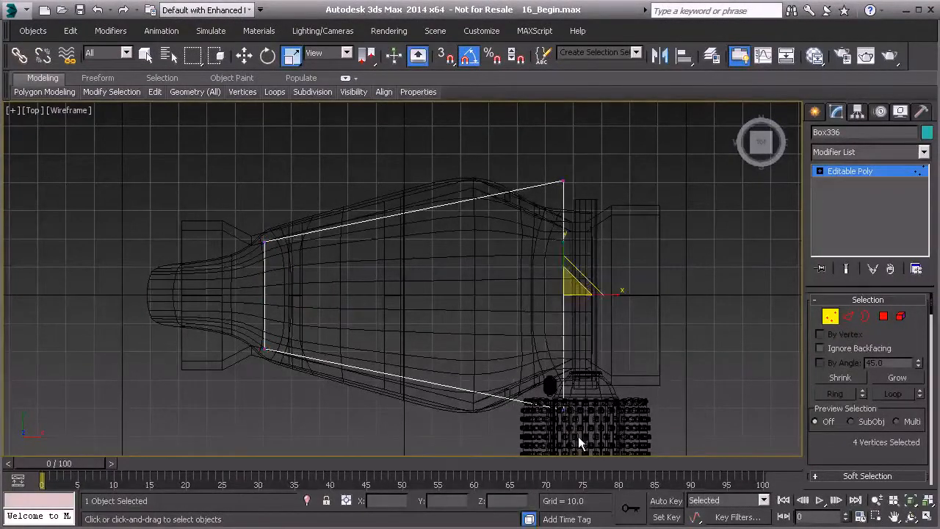
{"action": "left_click", "coordinate": [250, 57]}
{"action": "left_click_drag", "start_coordinate": [602, 296], "coordinate": [511, 296]}
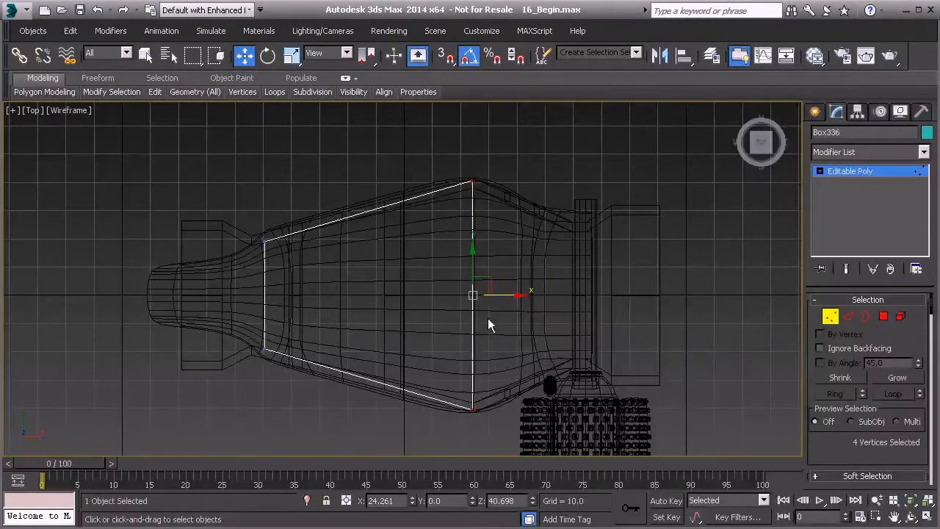
In the Front view, raise the whole box by about 66.4 so its base sits on the chassis.
{"action": "key", "text": "f"}
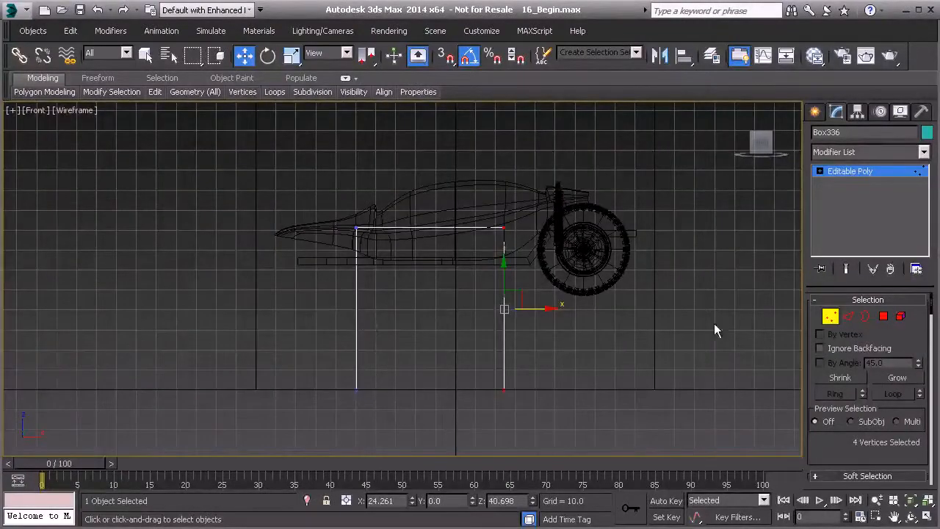
{"action": "left_click", "coordinate": [829, 316]}
{"action": "left_click_drag", "start_coordinate": [488, 354], "coordinate": [488, 225]}
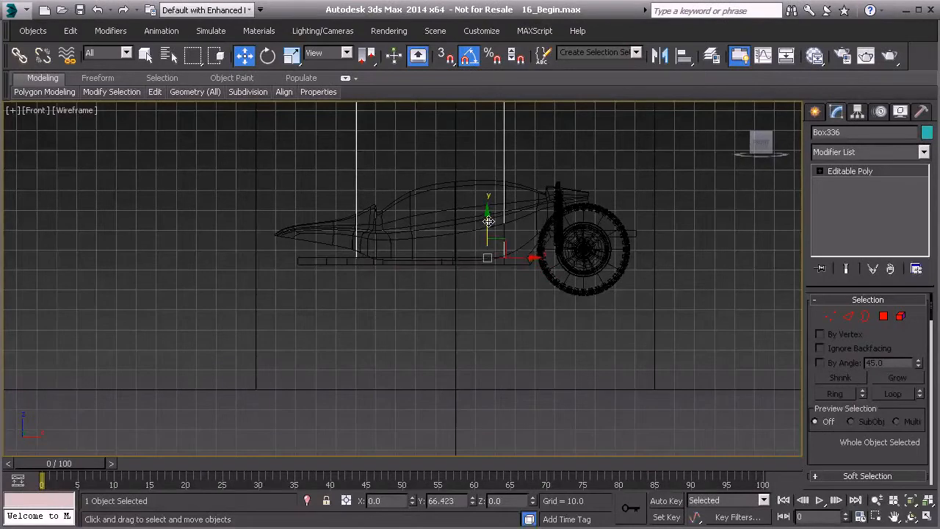
Lower the box's top vertices to the body's roofline and bring the nose-end top pair down to Z about 83.6.
{"action": "middle_click_drag", "start_coordinate": [421, 244], "coordinate": [397, 299]}
{"action": "left_click", "coordinate": [829, 317]}
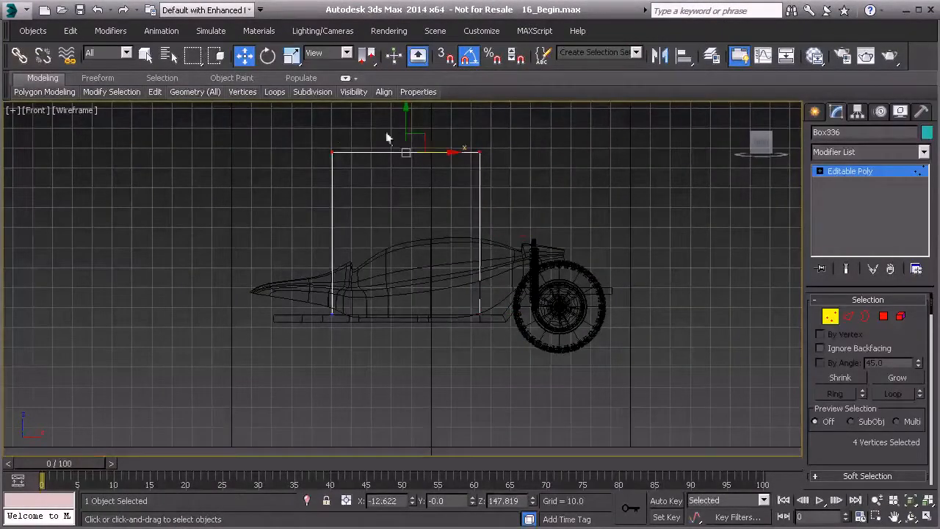
{"action": "left_click_drag", "start_coordinate": [406, 129], "coordinate": [392, 209]}
{"action": "left_click_drag", "start_coordinate": [317, 240], "coordinate": [347, 270]}
{"action": "scroll", "coordinate": [347, 271], "scroll_direction": "up", "scroll_amount": 4}
{"action": "left_click_drag", "start_coordinate": [320, 178], "coordinate": [319, 260]}
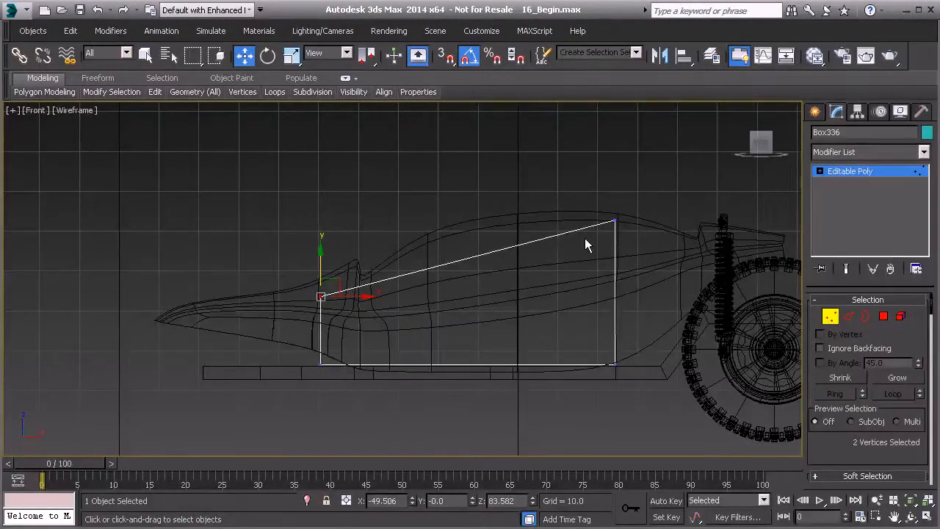
In the Left view, scale the box's four upper vertices closer together horizontally to taper its sides toward the body.
{"action": "key", "text": "l"}
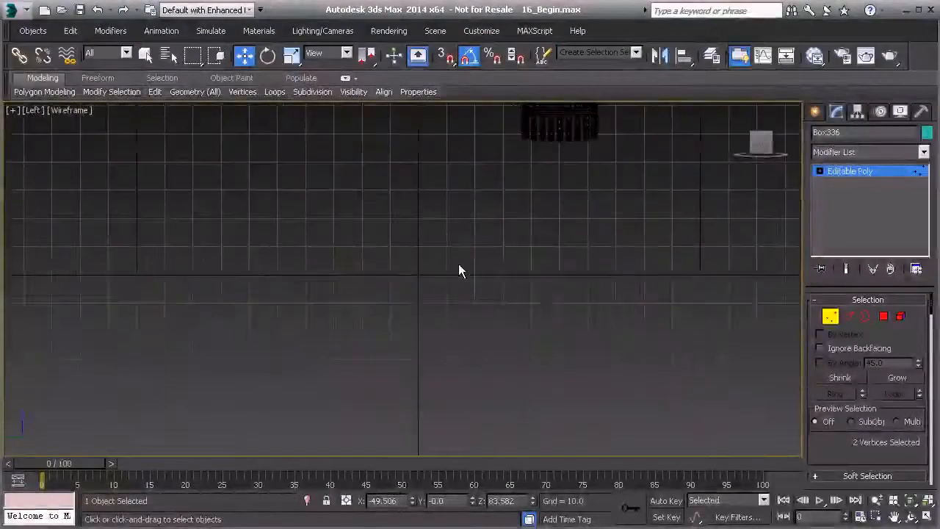
{"action": "scroll", "coordinate": [458, 272], "scroll_direction": "down", "scroll_amount": 8}
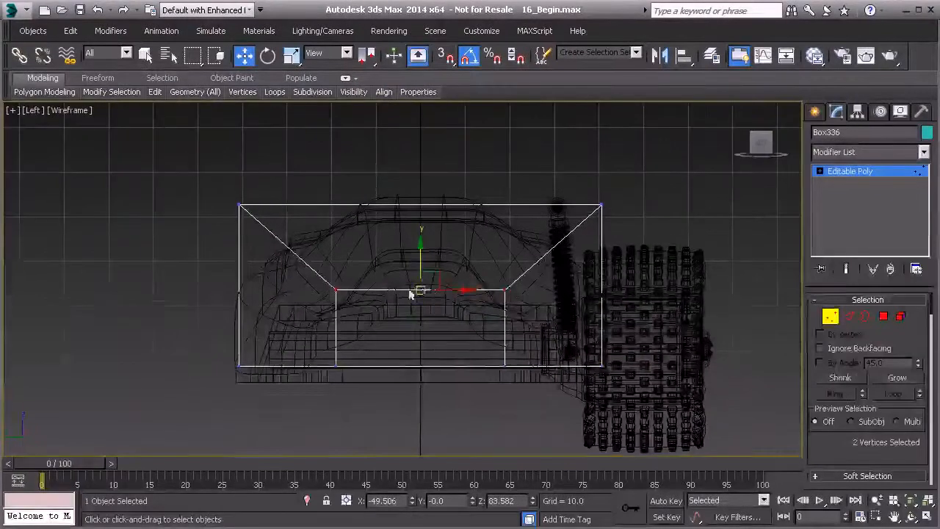
{"action": "left_click_drag", "start_coordinate": [170, 174], "coordinate": [665, 257]}
{"action": "left_click", "coordinate": [291, 55]}
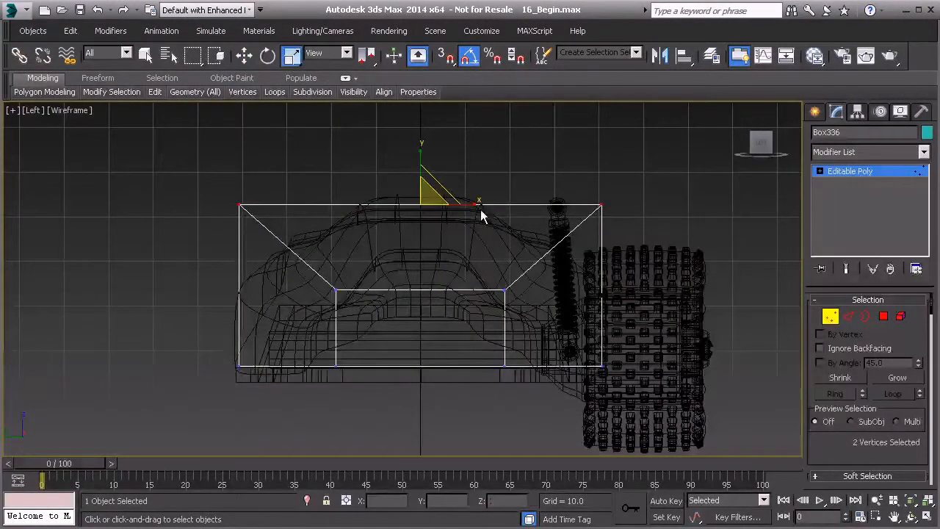
{"action": "left_click_drag", "start_coordinate": [207, 180], "coordinate": [713, 307]}
{"action": "left_click_drag", "start_coordinate": [473, 245], "coordinate": [437, 248]}
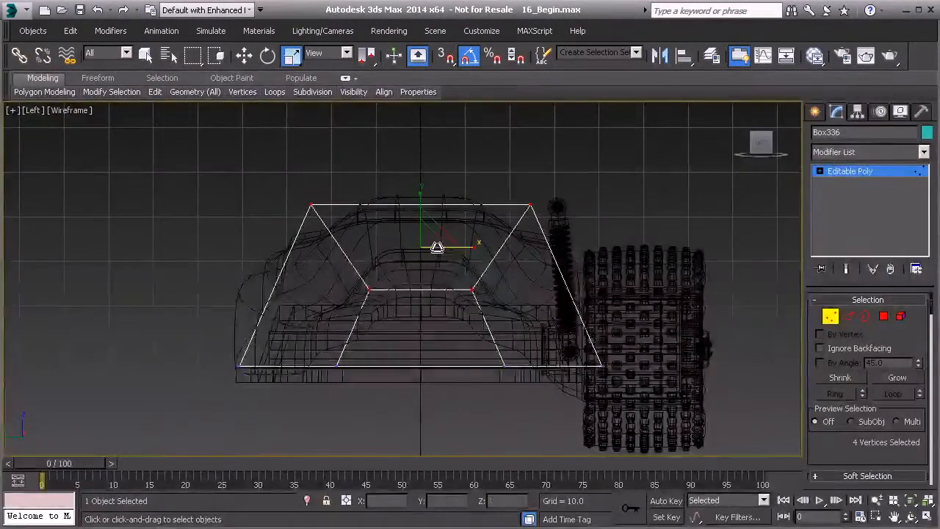
Switch to shaded display and narrow the upper vertices further, scaling the rear top pair in more to fit inside the body.
{"action": "key", "text": "F3"}
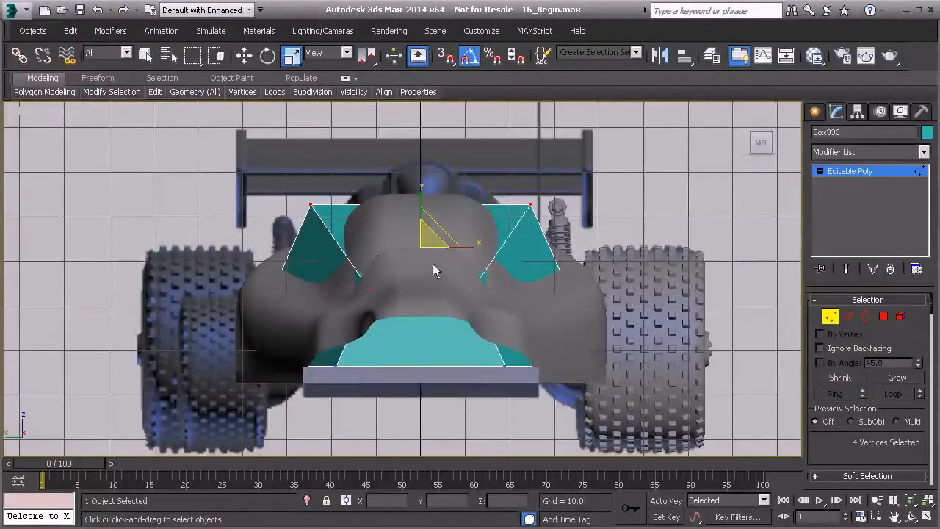
{"action": "left_click_drag", "start_coordinate": [471, 245], "coordinate": [454, 248]}
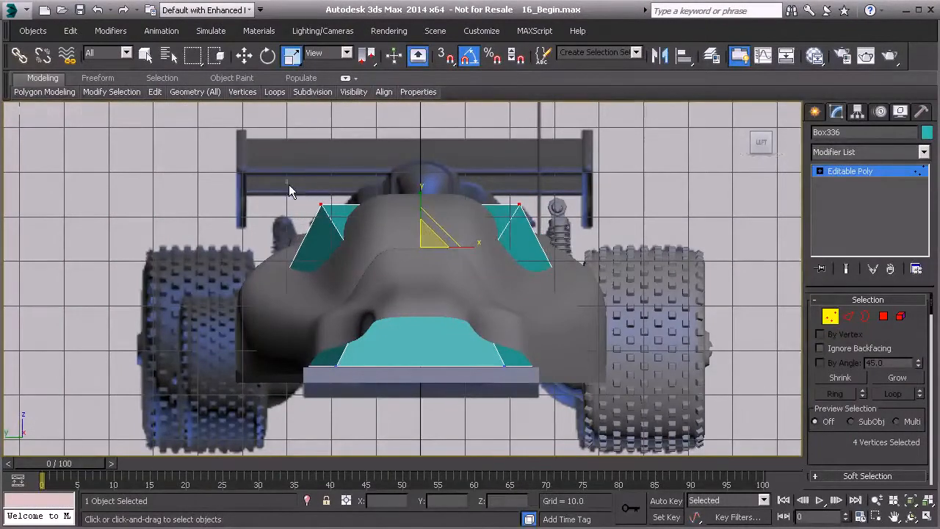
{"action": "left_click_drag", "start_coordinate": [473, 204], "coordinate": [430, 209]}
Select the ring of four upright edges and connect them with a single edge loop around the box.
{"action": "middle_click_drag", "start_coordinate": [440, 235], "coordinate": [779, 321], "text": "alt"}
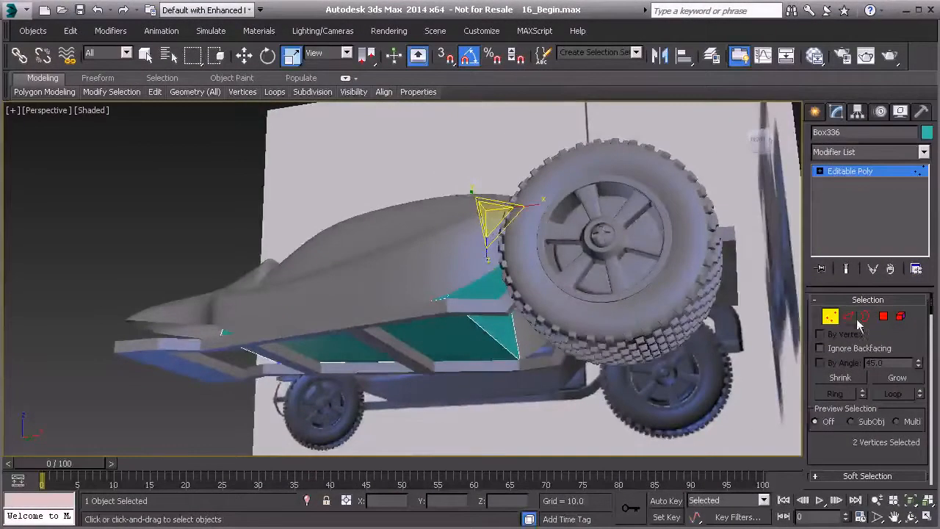
{"action": "left_click", "coordinate": [850, 317]}
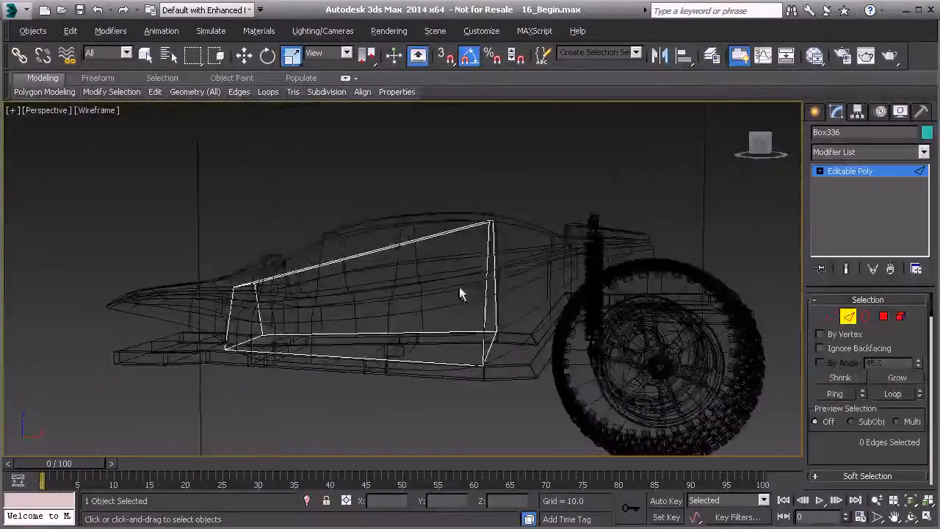
{"action": "left_click", "coordinate": [487, 286]}
{"action": "middle_click_drag", "start_coordinate": [487, 286], "coordinate": [458, 294], "text": "alt"}
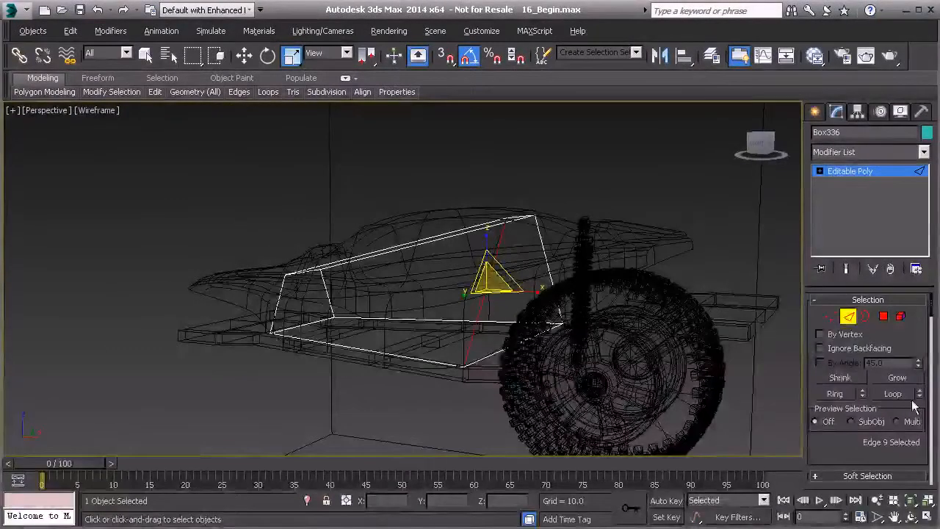
{"action": "scroll", "coordinate": [866, 382], "scroll_direction": "down", "scroll_amount": 4}
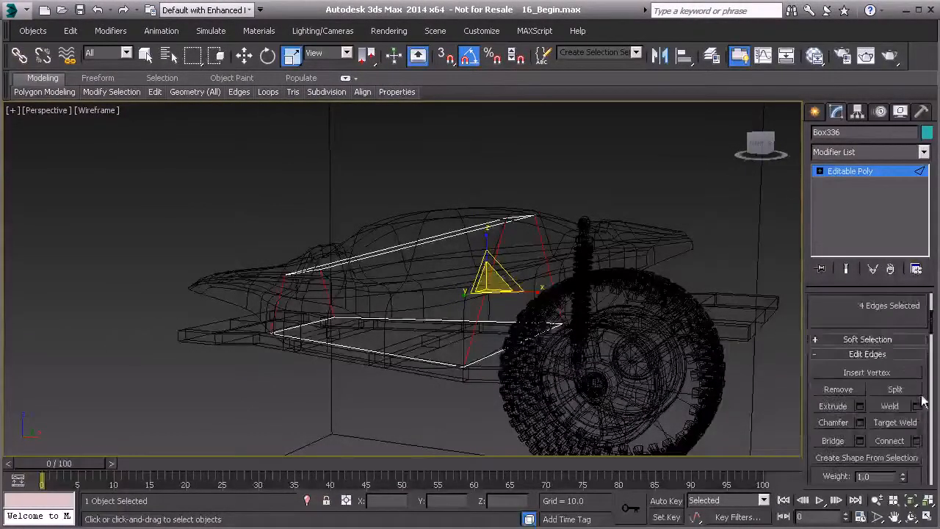
{"action": "left_click", "coordinate": [915, 441]}
{"action": "middle_click_drag", "start_coordinate": [525, 341], "coordinate": [464, 312], "text": "alt"}
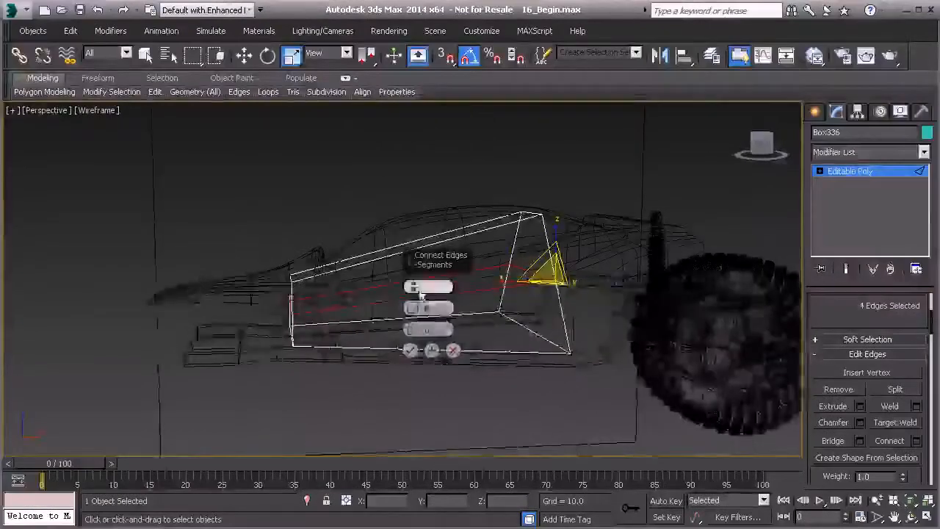
{"action": "left_click", "coordinate": [410, 351]}
Select the upper polygon at the box's rear end and extrude it toward the back.
{"action": "middle_click_drag", "start_coordinate": [527, 330], "coordinate": [475, 335], "text": "alt"}
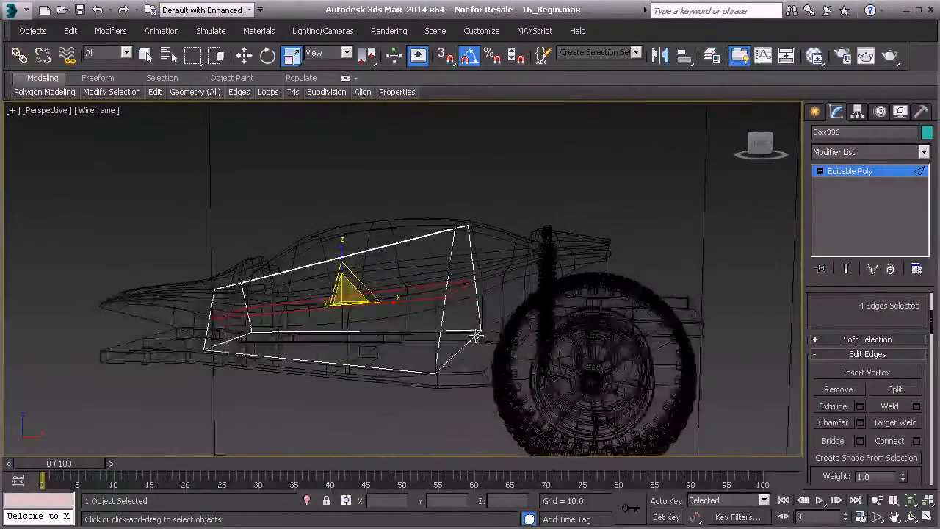
{"action": "key", "text": "4"}
{"action": "left_click", "coordinate": [463, 220]}
{"action": "middle_click_drag", "start_coordinate": [462, 220], "coordinate": [470, 242], "text": "alt"}
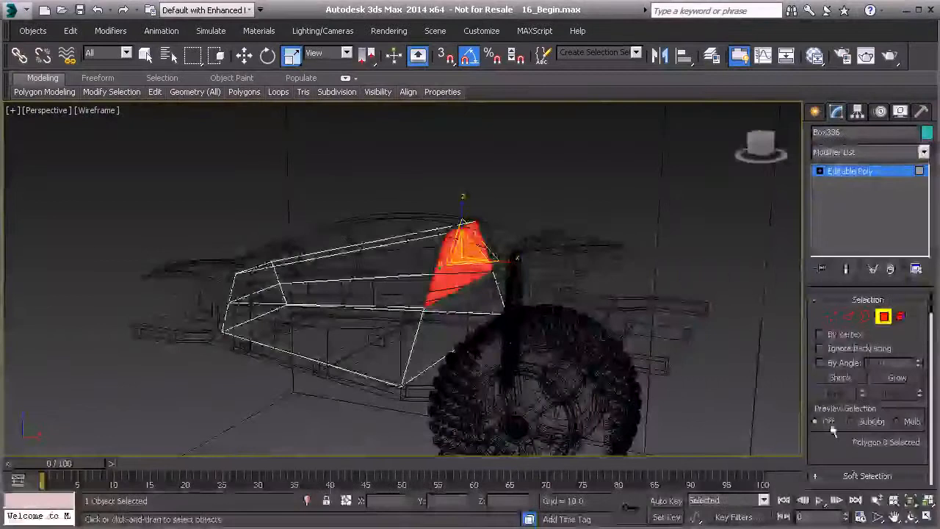
{"action": "left_click_drag", "start_coordinate": [846, 448], "coordinate": [846, 421]}
{"action": "scroll", "coordinate": [851, 420], "scroll_direction": "down", "scroll_amount": 4}
{"action": "left_click", "coordinate": [860, 403]}
{"action": "left_click", "coordinate": [412, 331]}
Move the extruded rear polygon backward to X about 44.8.
{"action": "middle_click_drag", "start_coordinate": [411, 331], "coordinate": [445, 311], "text": "alt"}
{"action": "left_click", "coordinate": [244, 57]}
{"action": "left_click_drag", "start_coordinate": [514, 264], "coordinate": [555, 264]}
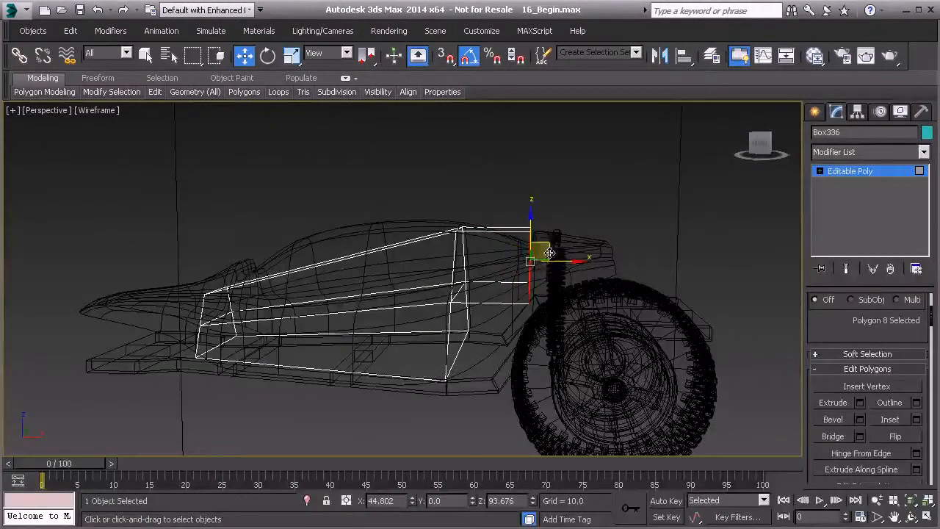
In the Front view, lower the two top vertices at the extrusion's rear end to Z about 96.4, following the body's slope.
{"action": "key", "text": "f"}
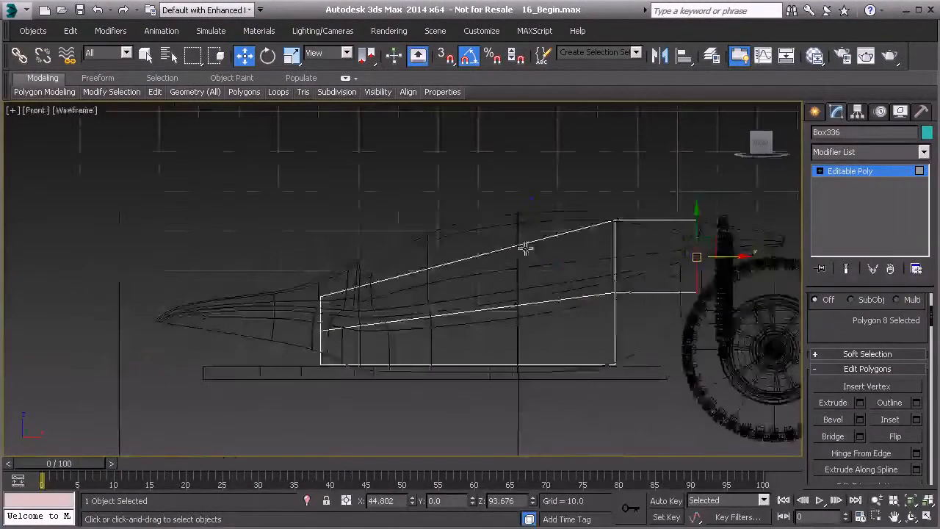
{"action": "middle_click_drag", "start_coordinate": [605, 236], "coordinate": [381, 241]}
{"action": "scroll", "coordinate": [479, 253], "scroll_direction": "up", "scroll_amount": 2}
{"action": "key", "text": "1"}
{"action": "left_click_drag", "start_coordinate": [427, 187], "coordinate": [492, 235]}
{"action": "left_click_drag", "start_coordinate": [469, 193], "coordinate": [470, 210]}
Move the four middle and bottom vertices at the main box's rear backward to X about 32.
{"action": "middle_click_drag", "start_coordinate": [463, 312], "coordinate": [462, 278]}
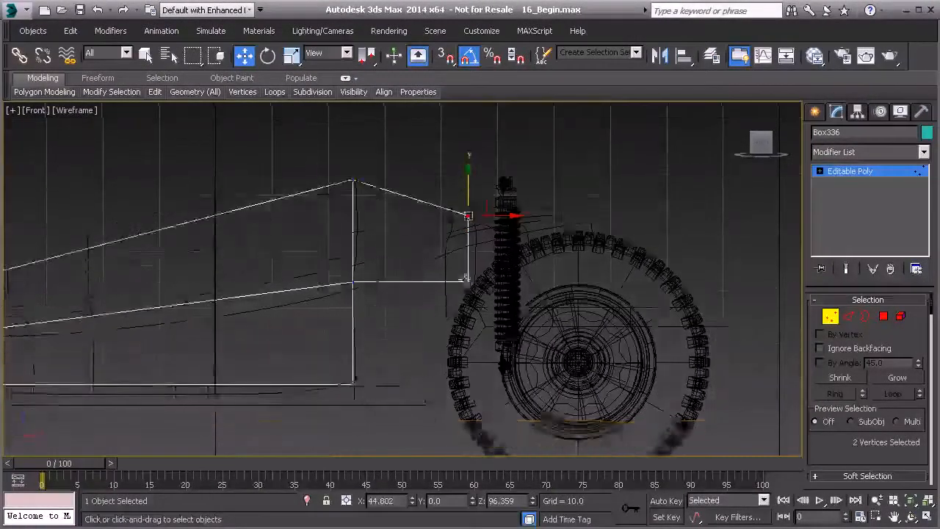
{"action": "left_click_drag", "start_coordinate": [326, 258], "coordinate": [377, 374]}
{"action": "left_click_drag", "start_coordinate": [373, 408], "coordinate": [373, 408]}
{"action": "left_click_drag", "start_coordinate": [377, 331], "coordinate": [427, 334]}
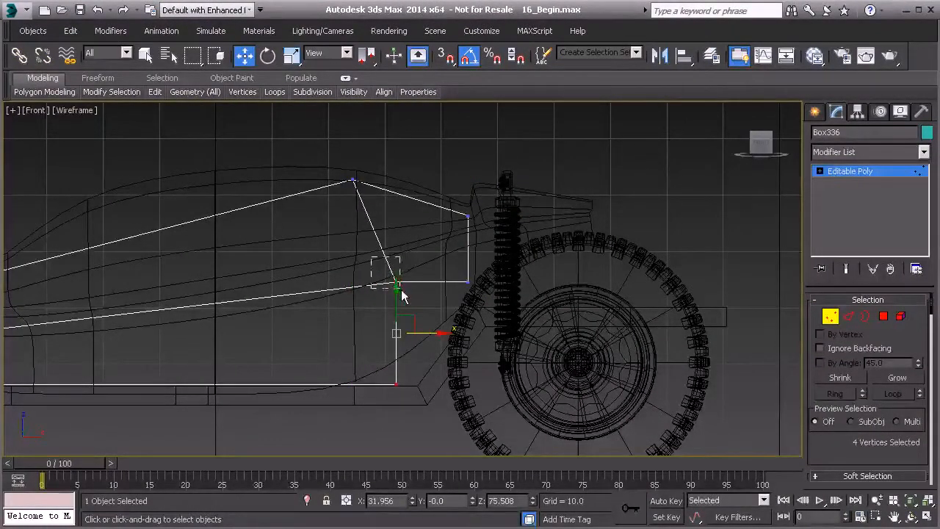
Shift the middle pair of rear vertices backward to X about 35.5 and leave vertex editing.
{"action": "left_click_drag", "start_coordinate": [424, 281], "coordinate": [474, 282]}
{"action": "middle_click_drag", "start_coordinate": [399, 294], "coordinate": [432, 285]}
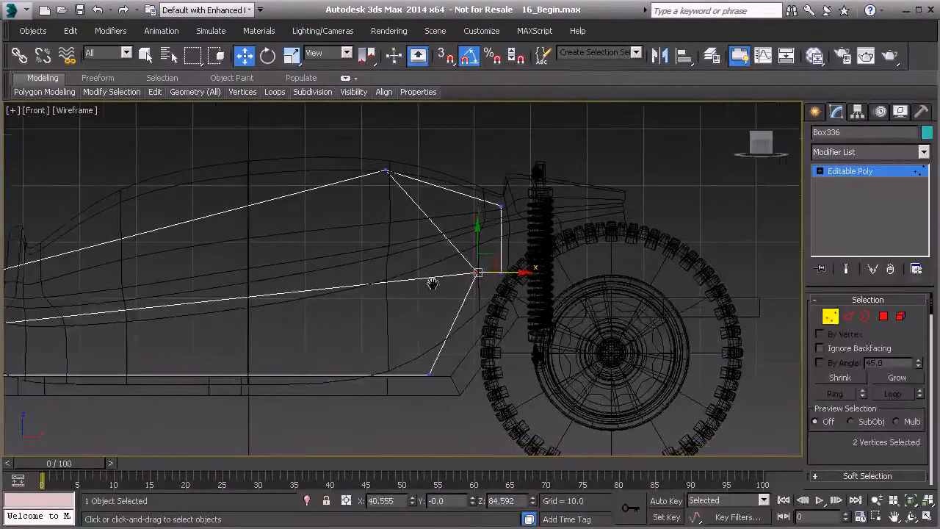
{"action": "left_click_drag", "start_coordinate": [508, 276], "coordinate": [482, 275]}
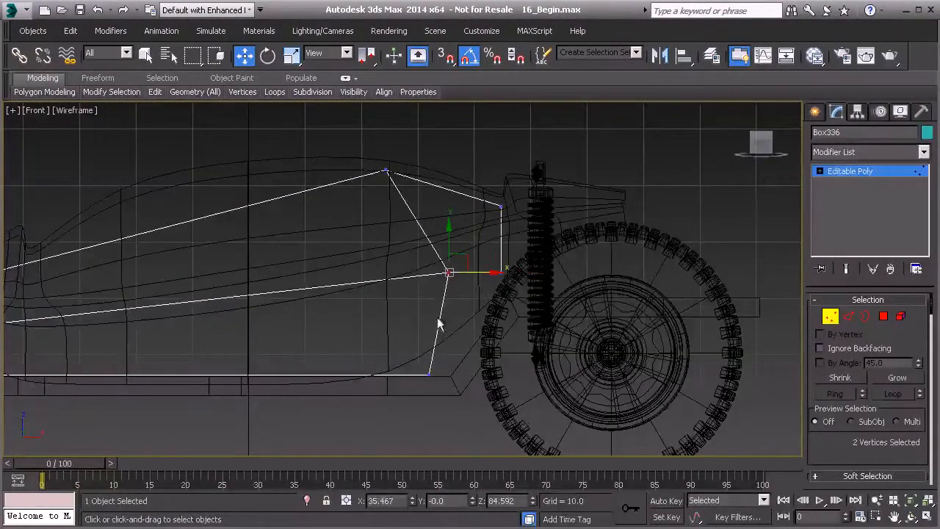
{"action": "middle_click_drag", "start_coordinate": [345, 300], "coordinate": [456, 305]}
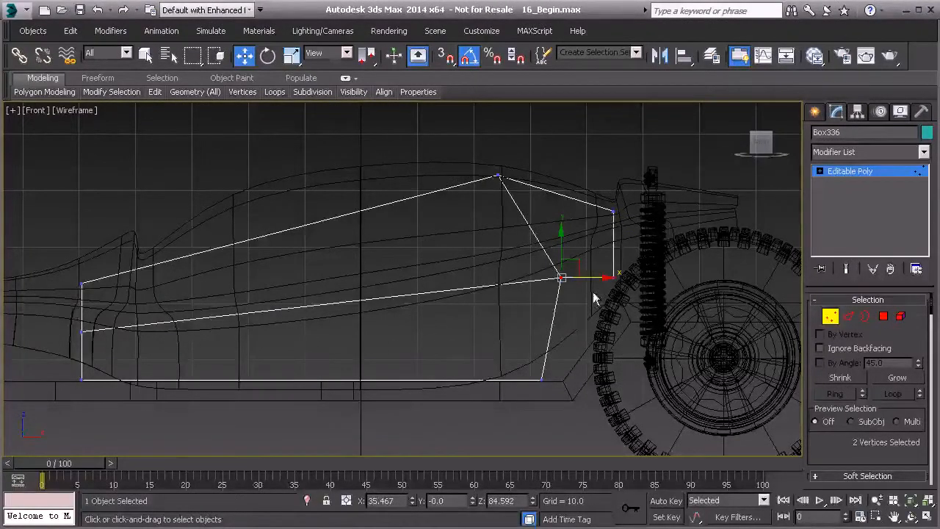
{"action": "left_click", "coordinate": [835, 322]}
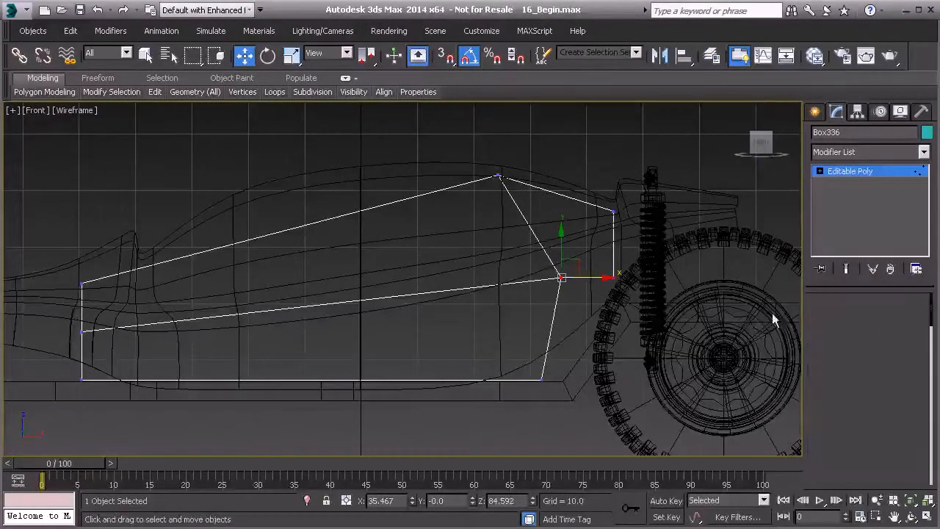
Scale the box's two bottom rear vertices inward along Y so the corners tuck inside the body shell.
{"action": "scroll", "coordinate": [504, 262], "scroll_direction": "down", "scroll_amount": 2}
{"action": "key", "text": "F3"}
{"action": "mouse_move", "coordinate": [504, 262]}
{"action": "middle_mouse_down", "text": "alt"}
{"action": "mouse_move", "coordinate": [449, 290]}
{"action": "mouse_move", "coordinate": [501, 293]}
{"action": "middle_mouse_up", "text": "alt"}
{"action": "scroll", "coordinate": [501, 297], "scroll_direction": "up", "scroll_amount": 2}
{"action": "mouse_move", "coordinate": [447, 340]}
{"action": "middle_mouse_down", "text": "alt"}
{"action": "mouse_move", "coordinate": [516, 298]}
{"action": "mouse_move", "coordinate": [499, 273]}
{"action": "mouse_move", "coordinate": [466, 302]}
{"action": "mouse_move", "coordinate": [382, 321]}
{"action": "mouse_move", "coordinate": [376, 337]}
{"action": "mouse_move", "coordinate": [371, 276]}
{"action": "middle_mouse_up", "text": "alt"}
{"action": "left_click", "coordinate": [830, 317]}
{"action": "middle_click_drag", "start_coordinate": [470, 331], "coordinate": [499, 336], "text": "alt"}
{"action": "key", "text": "r"}
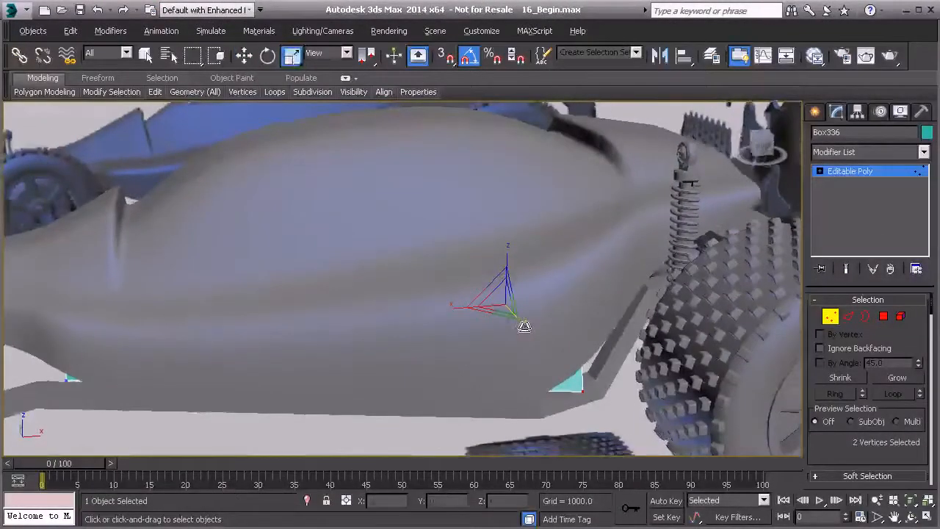
{"action": "left_click_drag", "start_coordinate": [524, 325], "coordinate": [522, 324]}
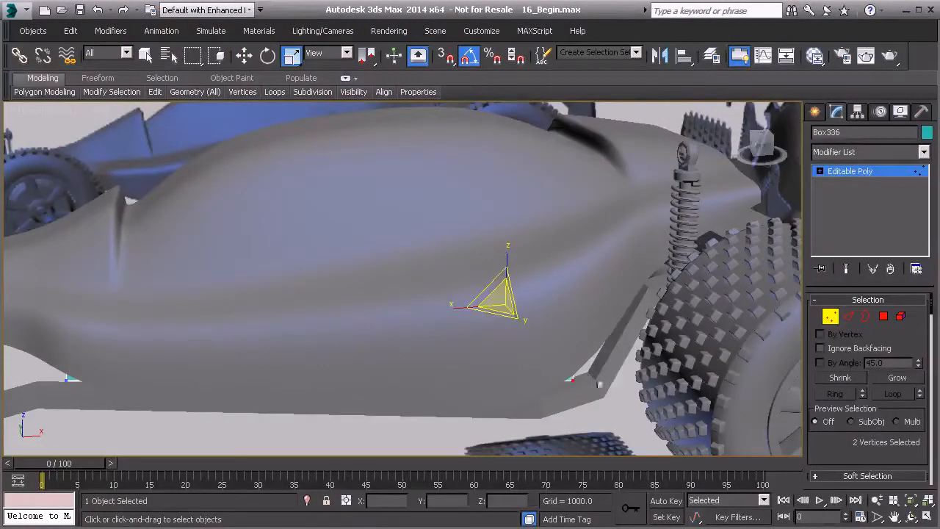
Examine the box from below through the chassis frame and check the extent of its bottom polygon.
{"action": "middle_click_drag", "start_coordinate": [580, 389], "coordinate": [580, 327], "text": "alt"}
{"action": "middle_click_drag", "start_coordinate": [380, 303], "coordinate": [723, 315], "text": "alt"}
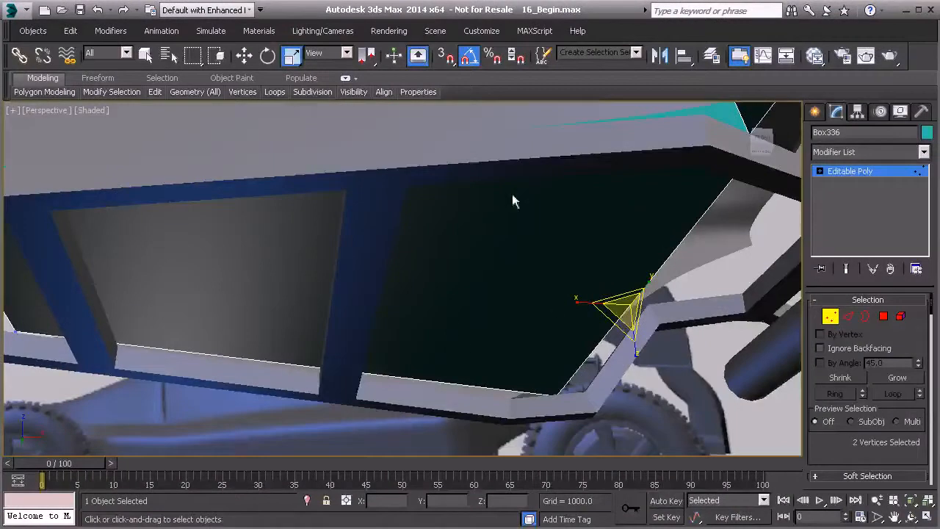
{"action": "mouse_move", "coordinate": [519, 299]}
{"action": "middle_mouse_down", "text": "alt"}
{"action": "mouse_move", "coordinate": [504, 276]}
{"action": "mouse_move", "coordinate": [483, 279]}
{"action": "mouse_move", "coordinate": [469, 294]}
{"action": "mouse_move", "coordinate": [512, 297]}
{"action": "middle_mouse_up", "text": "alt"}
{"action": "left_click", "coordinate": [851, 323]}
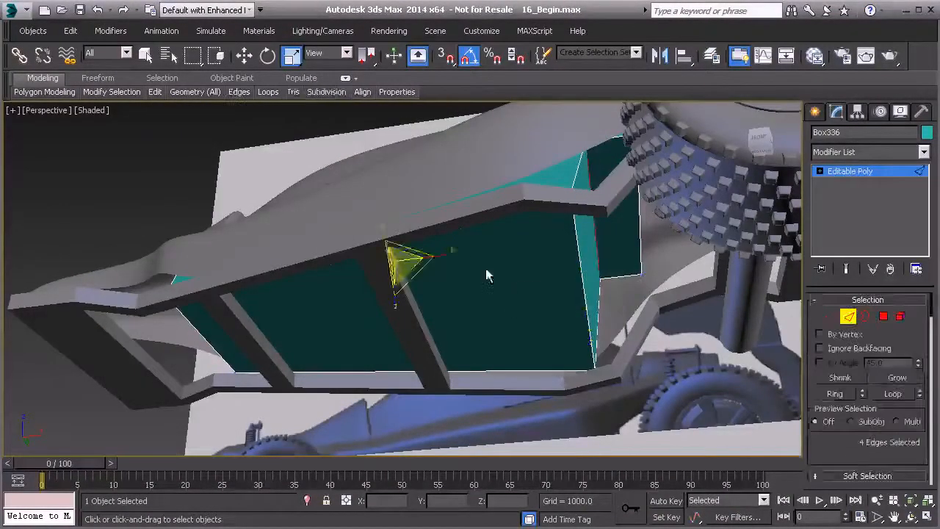
{"action": "key", "text": "4"}
{"action": "left_click", "coordinate": [524, 293]}
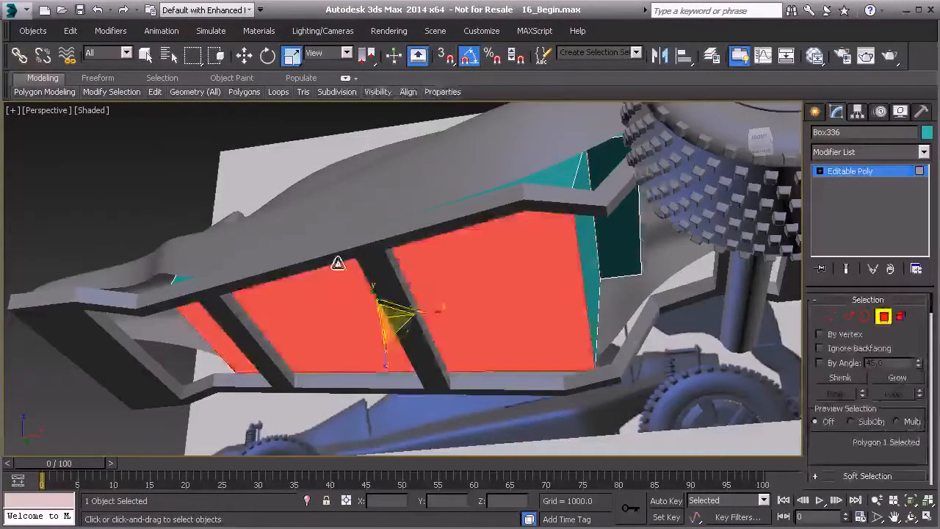
Add an edge loop around the box with Swift Loop at X about -5.2, and select the underside's rear polygon.
{"action": "left_click", "coordinate": [848, 317]}
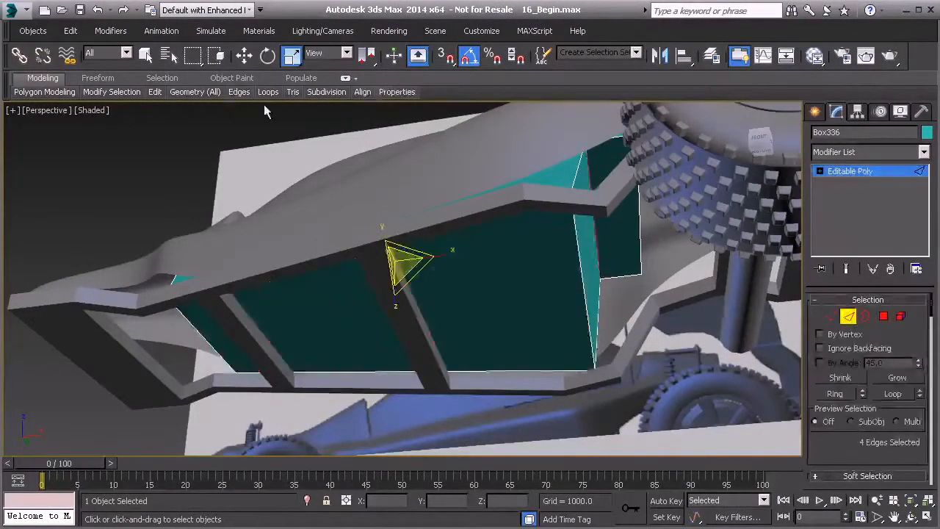
{"action": "mouse_move", "coordinate": [152, 94]}
{"action": "left_click", "coordinate": [273, 143]}
{"action": "middle_click_drag", "start_coordinate": [390, 185], "coordinate": [415, 234], "text": "alt"}
{"action": "left_click", "coordinate": [396, 258]}
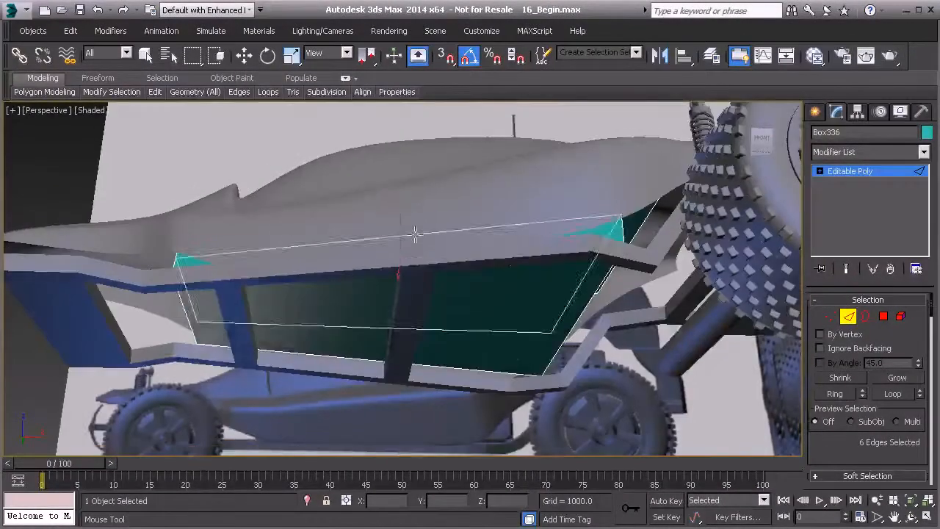
{"action": "right_click", "coordinate": [417, 273]}
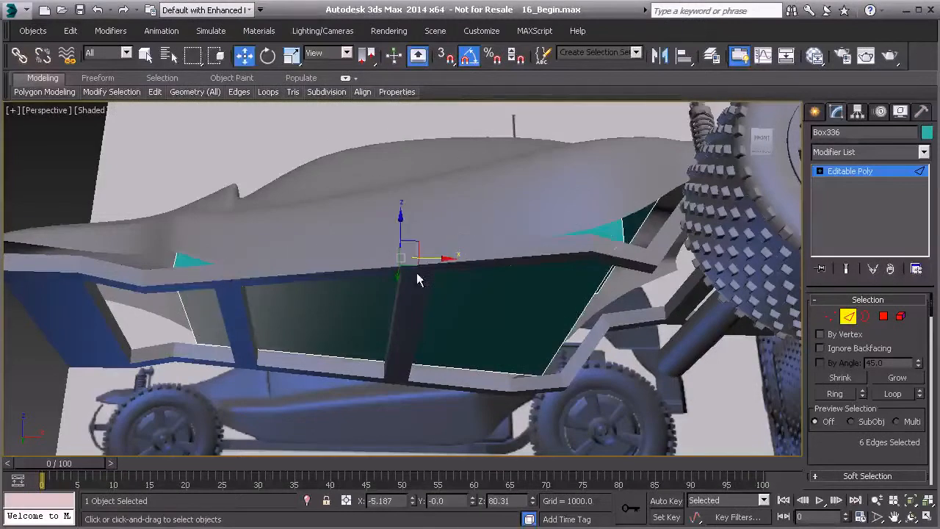
{"action": "middle_click_drag", "start_coordinate": [525, 245], "coordinate": [411, 238], "text": "alt"}
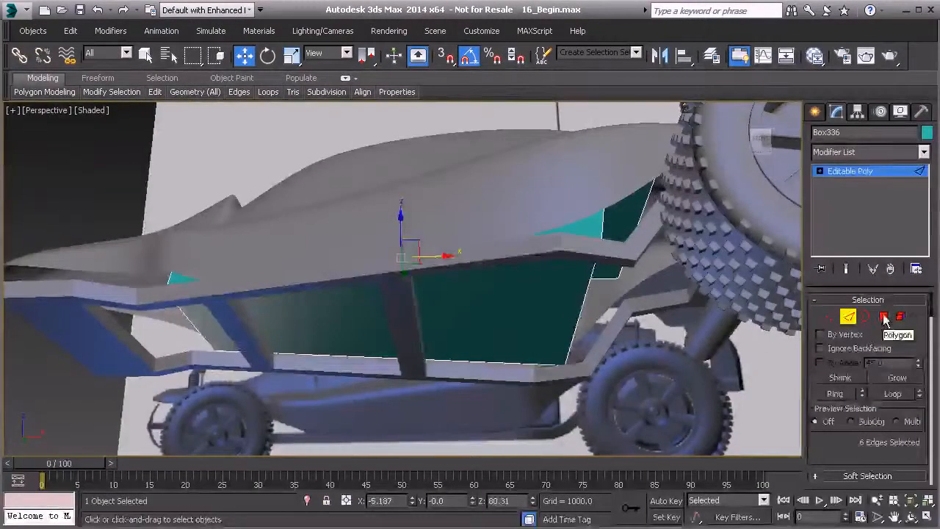
{"action": "left_click", "coordinate": [883, 316]}
{"action": "left_click", "coordinate": [521, 308]}
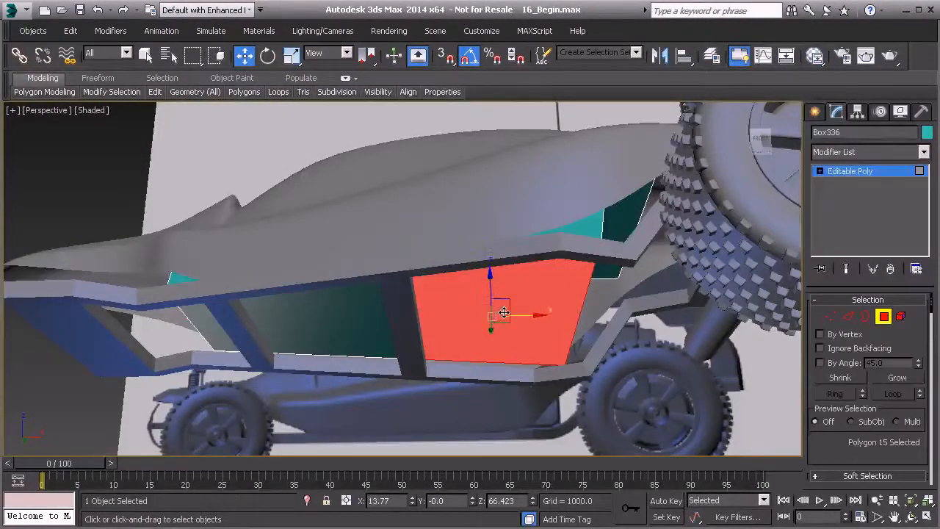
{"action": "middle_click_drag", "start_coordinate": [504, 312], "coordinate": [470, 308], "text": "alt"}
{"action": "scroll", "coordinate": [910, 385], "scroll_direction": "down", "scroll_amount": 5}
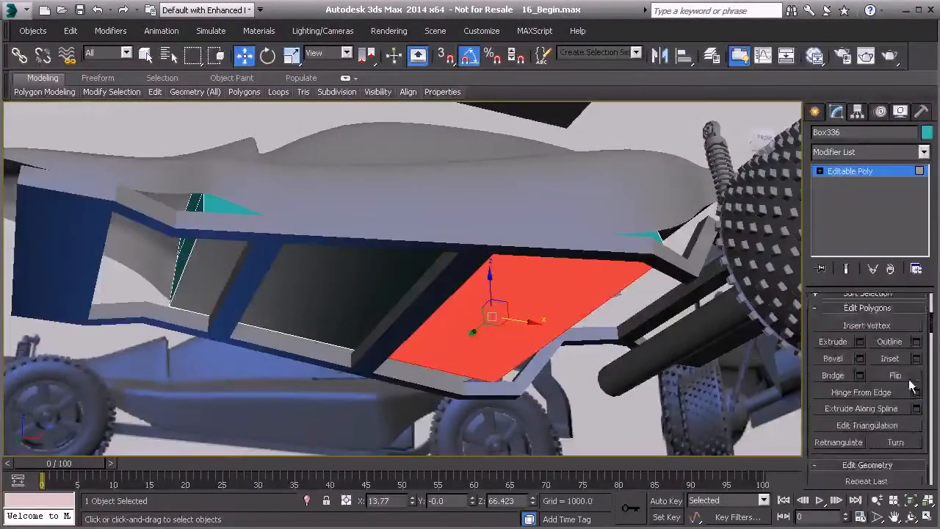
{"action": "left_click", "coordinate": [915, 358]}
{"action": "scroll", "coordinate": [412, 316], "scroll_direction": "up", "scroll_amount": 6}
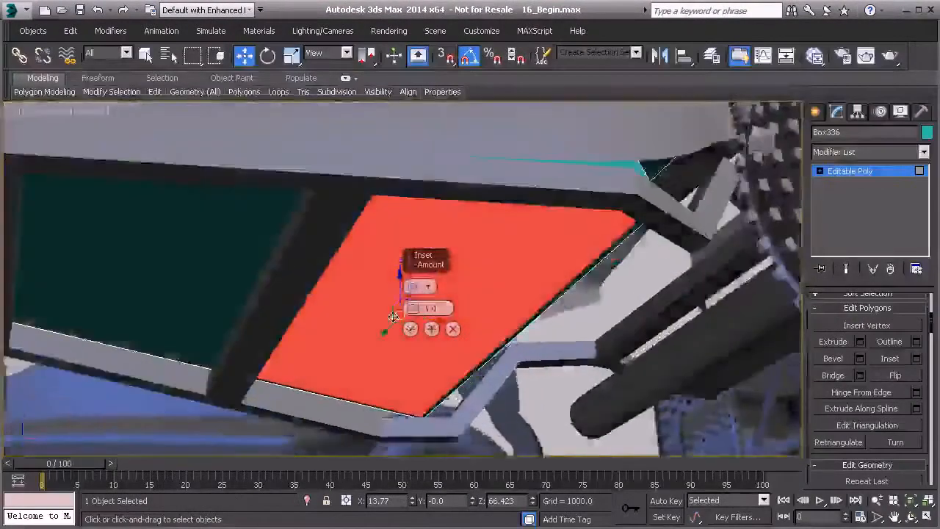
{"action": "scroll", "coordinate": [370, 238], "scroll_direction": "down", "scroll_amount": 6}
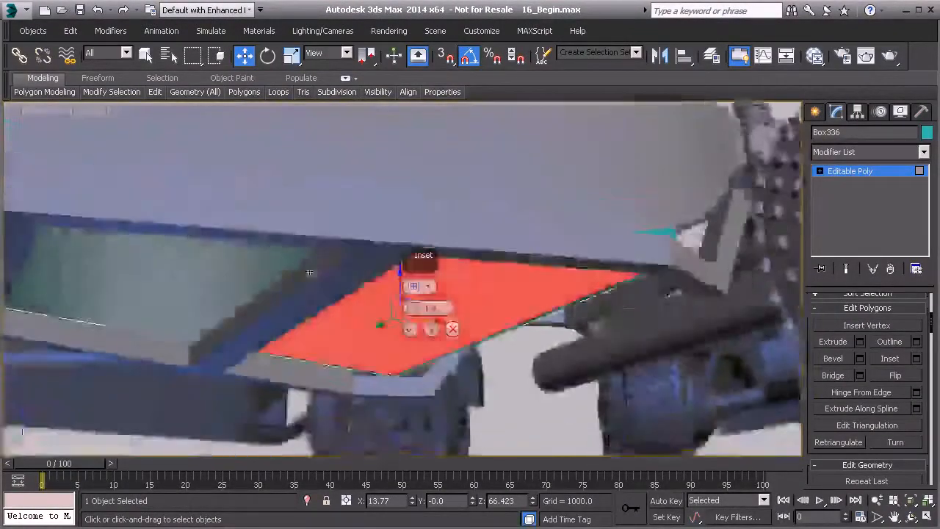
{"action": "scroll", "coordinate": [371, 238], "scroll_direction": "up", "scroll_amount": 1}
{"action": "left_click_drag", "start_coordinate": [411, 307], "coordinate": [420, 288]}
{"action": "middle_click_drag", "start_coordinate": [406, 271], "coordinate": [317, 285], "text": "alt"}
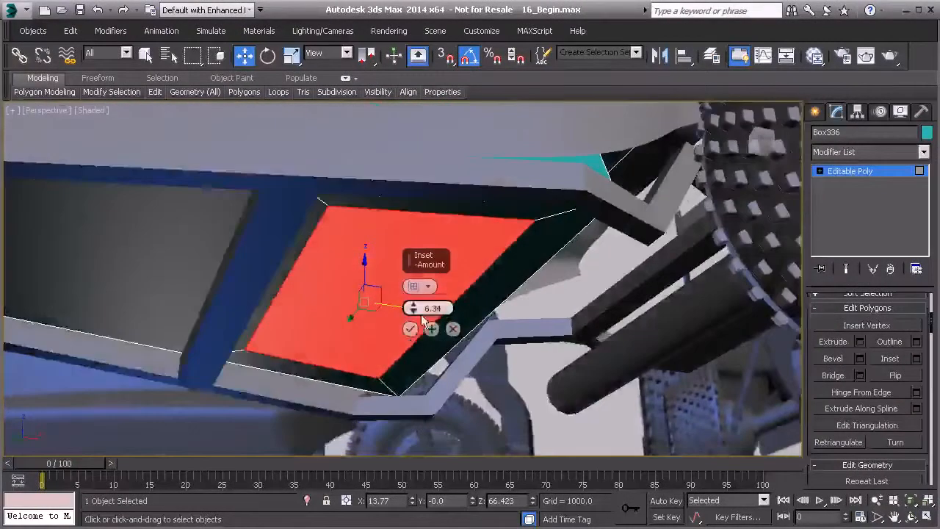
{"action": "left_click", "coordinate": [410, 328]}
Isolate the box and inset its rear underside polygon to leave a wide border all around.
{"action": "key", "text": "alt+q"}
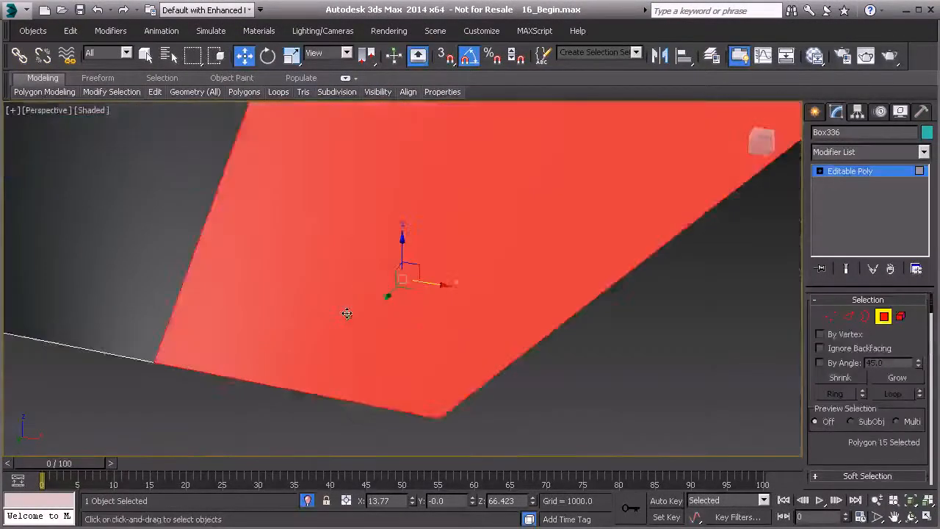
{"action": "scroll", "coordinate": [354, 284], "scroll_direction": "up", "scroll_amount": 2}
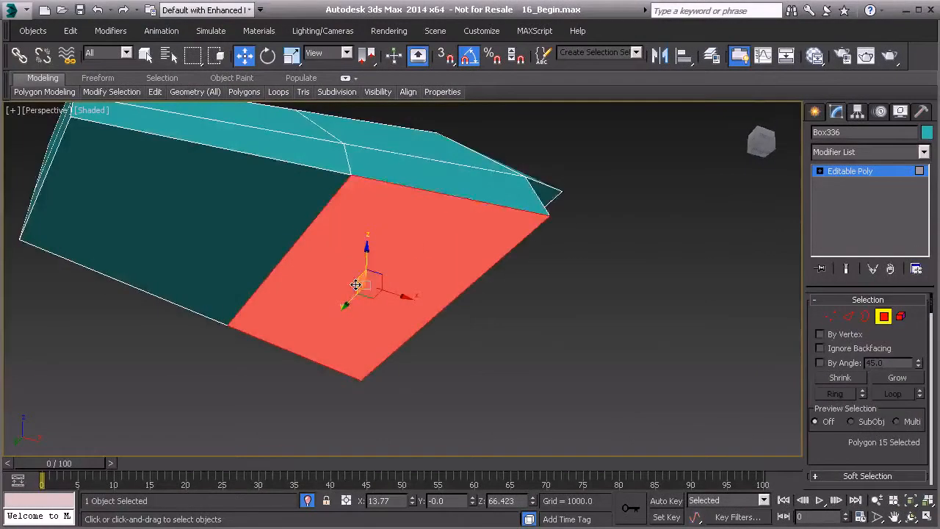
{"action": "scroll", "coordinate": [840, 416], "scroll_direction": "down", "scroll_amount": 5}
{"action": "left_click", "coordinate": [916, 443]}
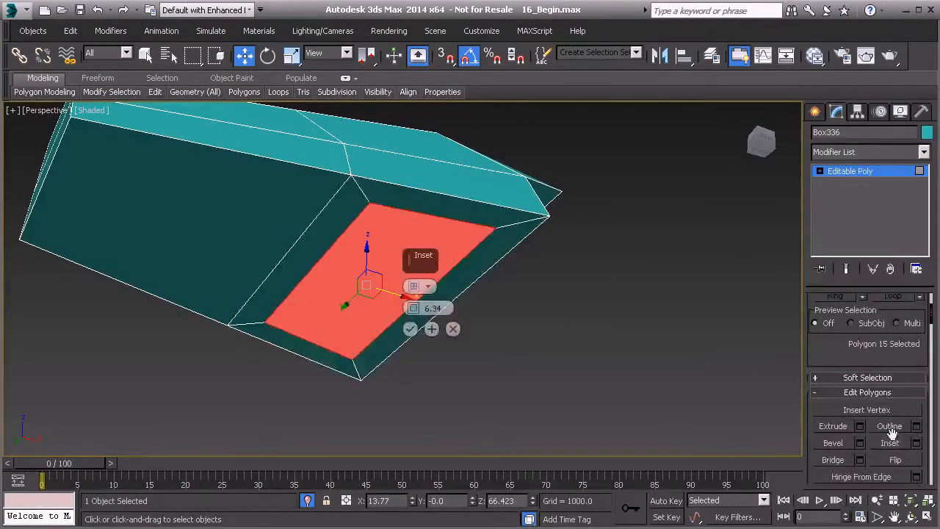
{"action": "left_click_drag", "start_coordinate": [414, 309], "coordinate": [415, 296]}
{"action": "middle_click_drag", "start_coordinate": [390, 314], "coordinate": [370, 281], "text": "alt"}
{"action": "left_click", "coordinate": [410, 328]}
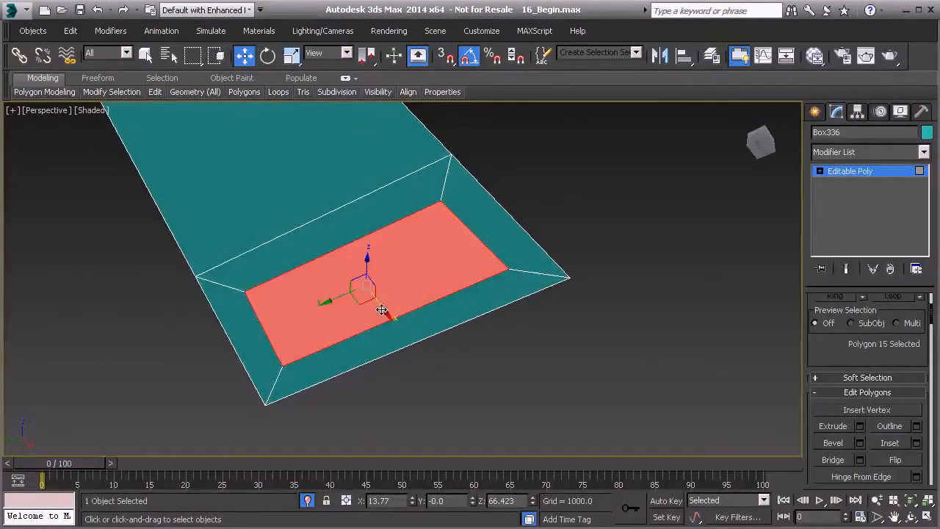
Scale the inset underside polygon narrower along Y, across the box's width.
{"action": "left_click", "coordinate": [292, 55]}
{"action": "left_click_drag", "start_coordinate": [415, 273], "coordinate": [389, 272]}
{"action": "middle_click_drag", "start_coordinate": [389, 272], "coordinate": [306, 253], "text": "alt"}
{"action": "middle_click_drag", "start_coordinate": [352, 278], "coordinate": [455, 259], "text": "alt"}
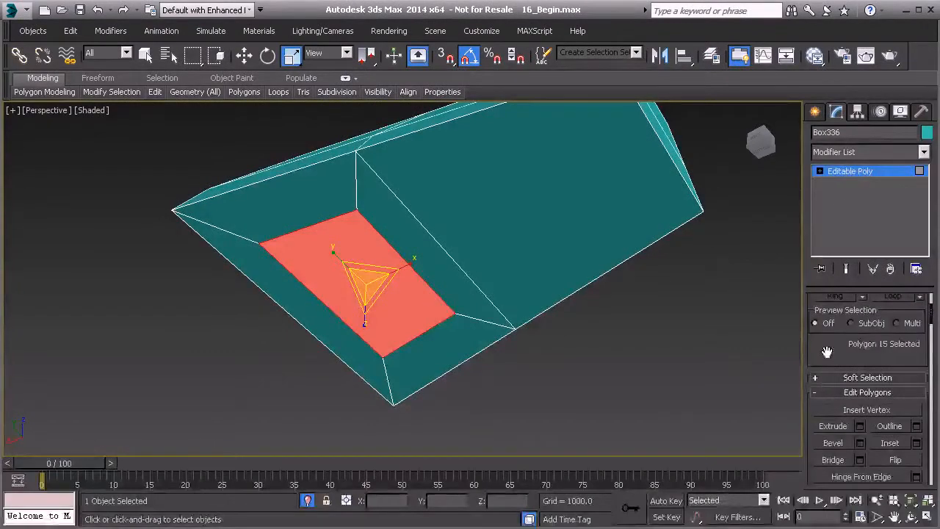
Convert the inset polygon's selection to its four border edges and chamfer them by 0.39.
{"action": "scroll", "coordinate": [827, 352], "scroll_direction": "up", "scroll_amount": 3}
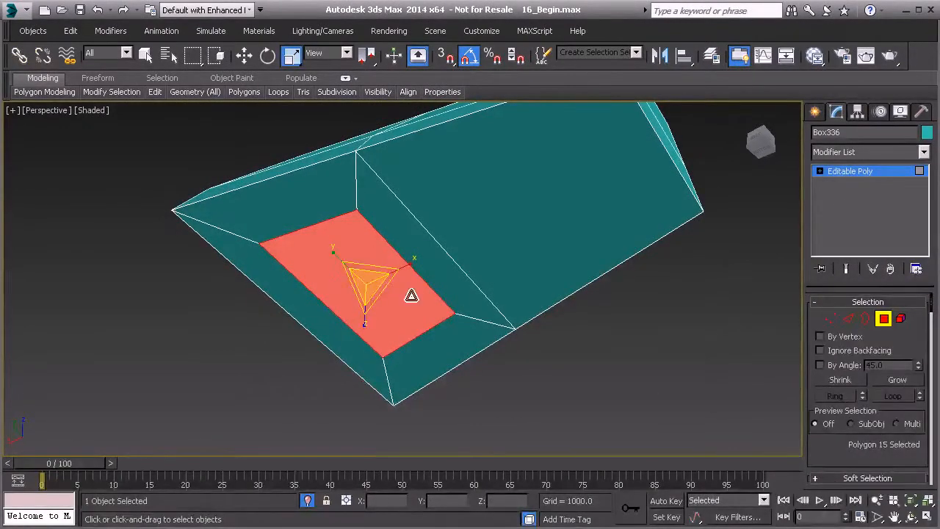
{"action": "left_click", "coordinate": [849, 319]}
{"action": "middle_click_drag", "start_coordinate": [408, 283], "coordinate": [424, 289], "text": "alt"}
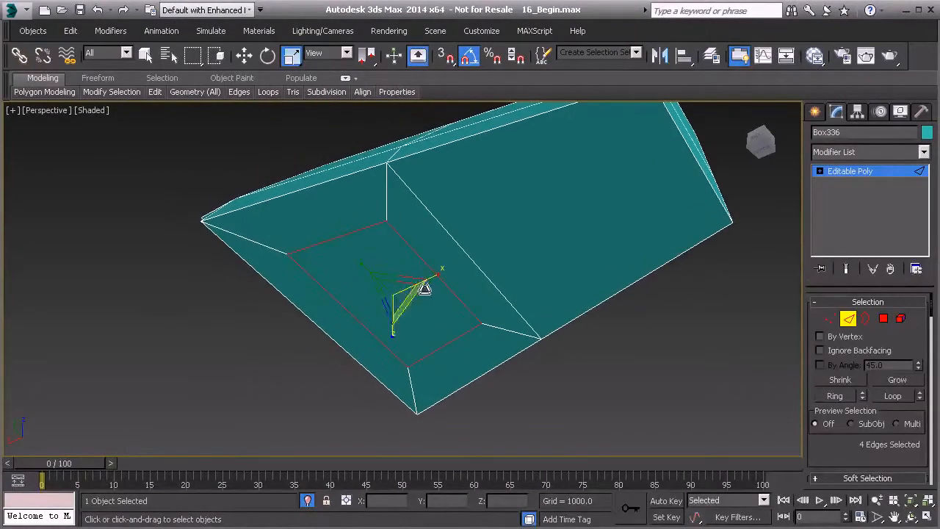
{"action": "scroll", "coordinate": [841, 433], "scroll_direction": "down", "scroll_amount": 3}
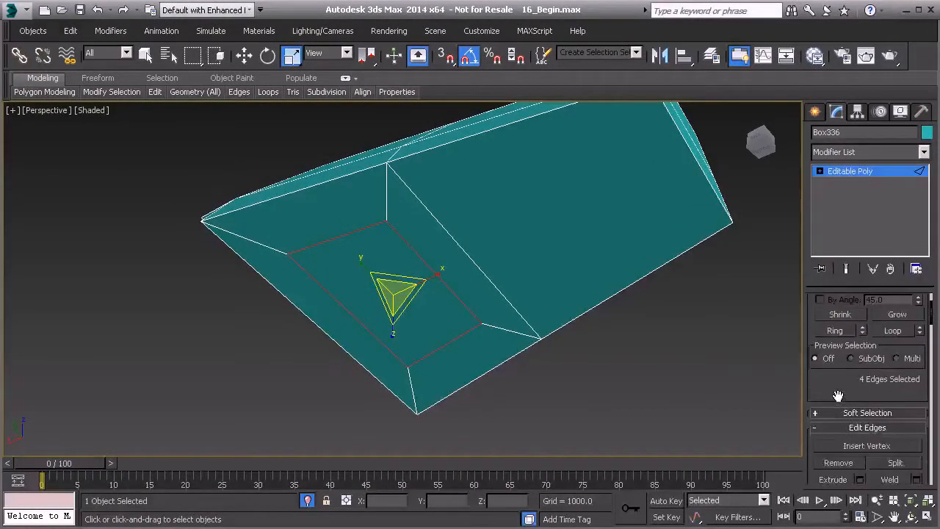
{"action": "scroll", "coordinate": [844, 407], "scroll_direction": "down", "scroll_amount": 2}
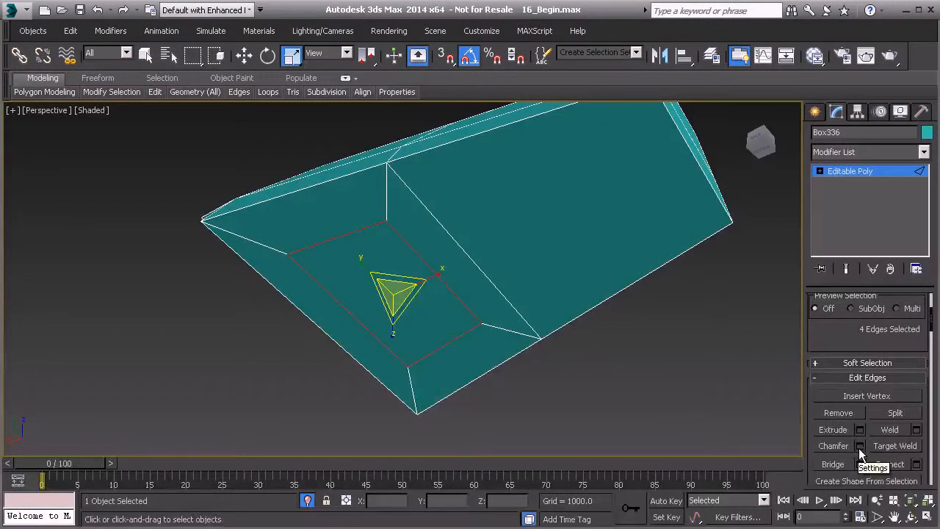
{"action": "left_click", "coordinate": [860, 446]}
{"action": "middle_click_drag", "start_coordinate": [321, 283], "coordinate": [330, 273], "text": "alt"}
{"action": "scroll", "coordinate": [331, 273], "scroll_direction": "up", "scroll_amount": 3}
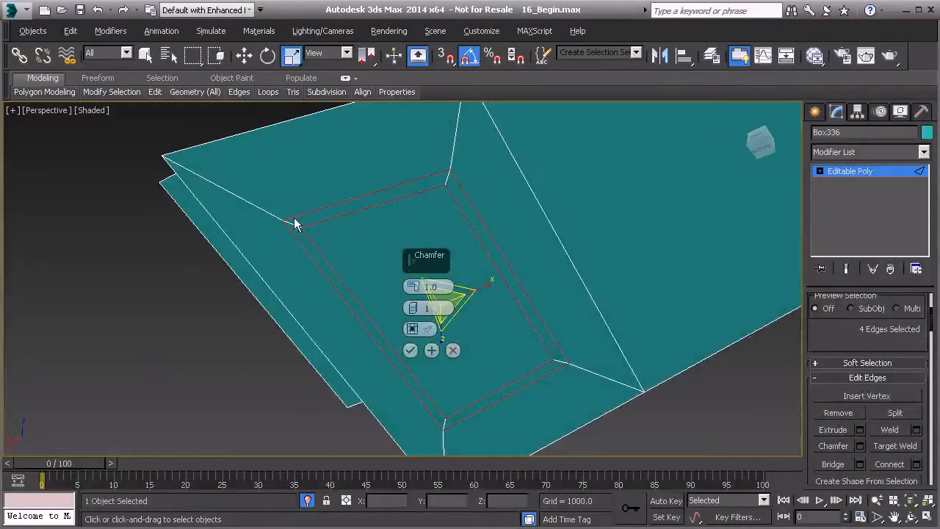
{"action": "mouse_move", "coordinate": [414, 288]}
{"action": "left_mouse_down"}
{"action": "mouse_move", "coordinate": [414, 302]}
{"action": "mouse_move", "coordinate": [411, 286]}
{"action": "left_mouse_up"}
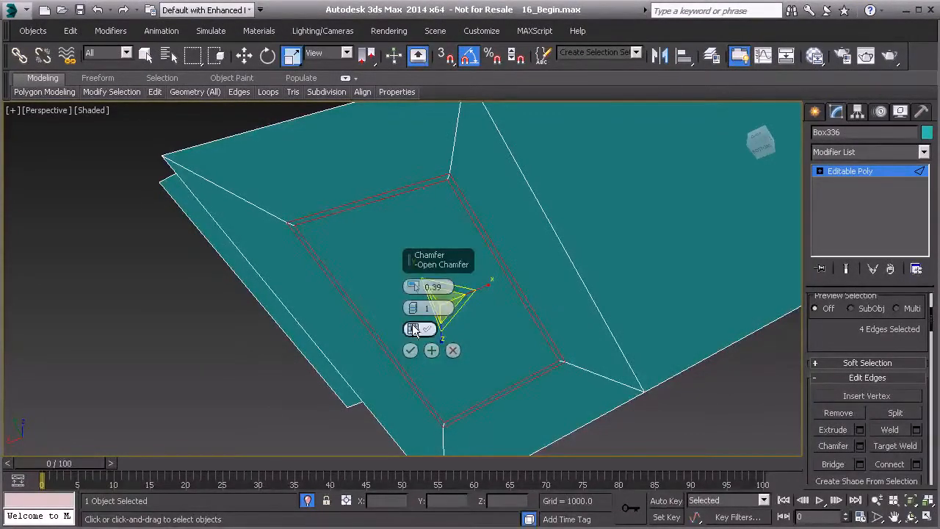
{"action": "left_click", "coordinate": [410, 350]}
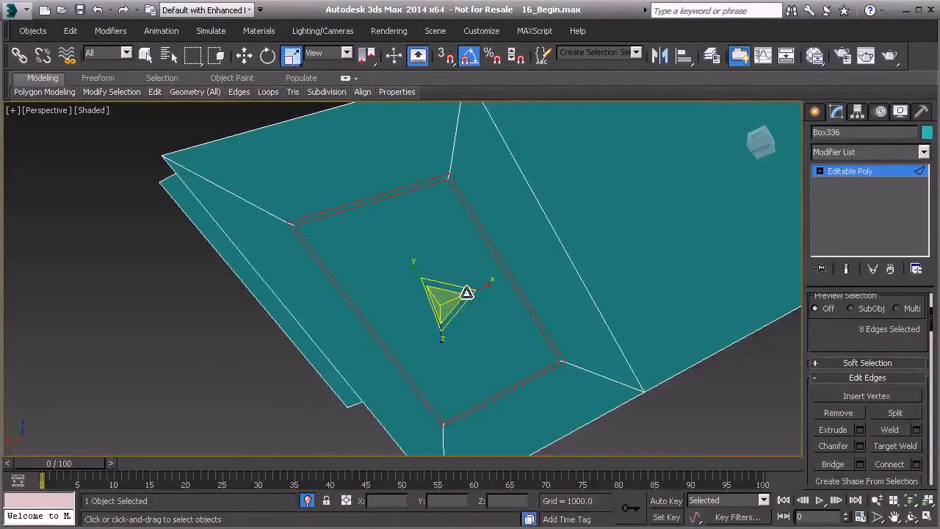
Select the ring of four thin chamfer polygons on the underside and extrude it inward by -0.985 to form a panel groove.
{"action": "key", "text": "4"}
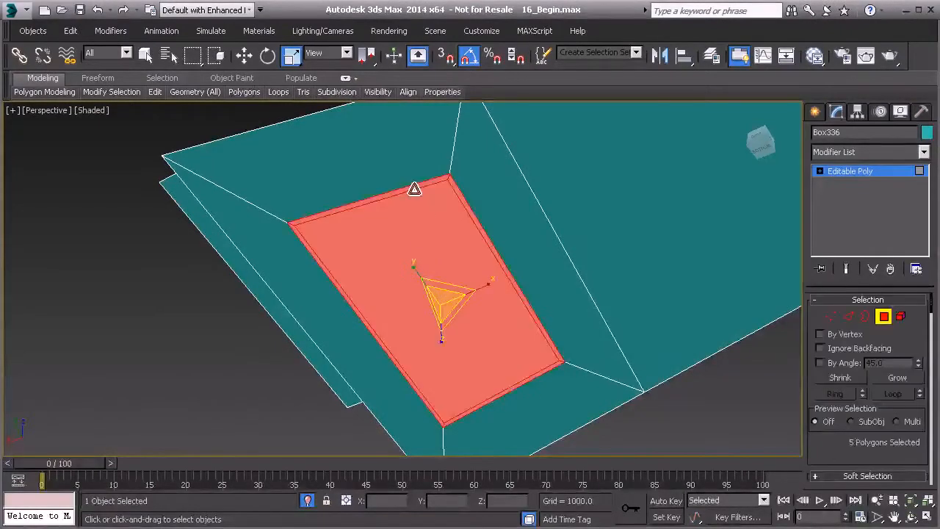
{"action": "left_click", "coordinate": [425, 184]}
{"action": "middle_click_drag", "start_coordinate": [423, 185], "coordinate": [422, 189]}
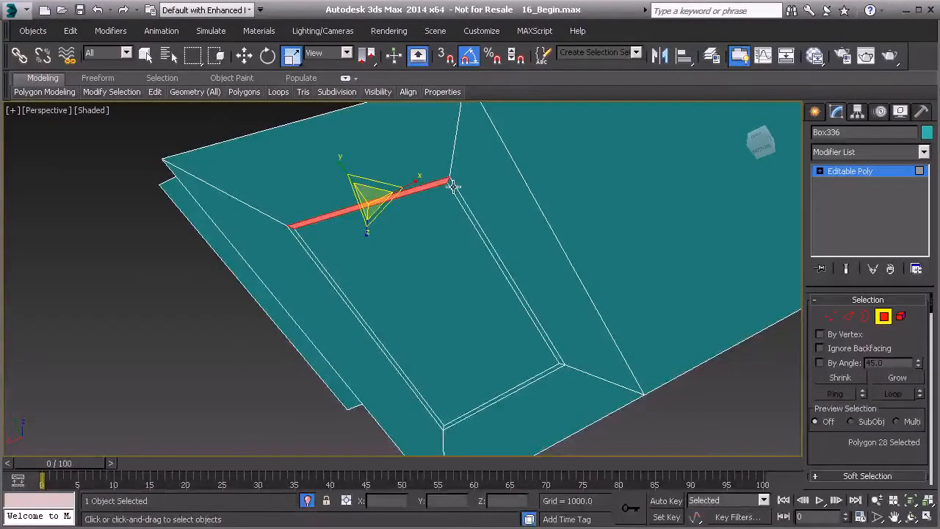
{"action": "left_click", "coordinate": [452, 187], "text": "shift"}
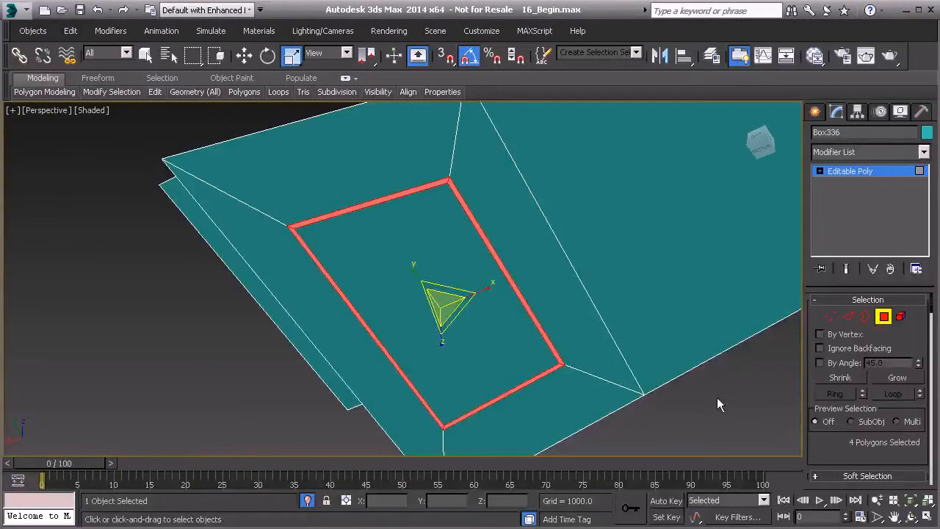
{"action": "scroll", "coordinate": [867, 457], "scroll_direction": "down", "scroll_amount": 5}
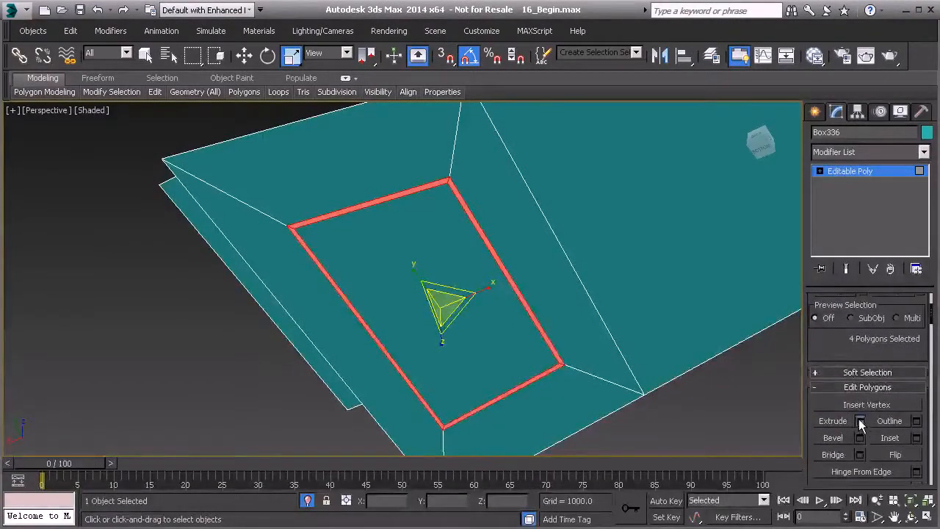
{"action": "left_click", "coordinate": [859, 420]}
{"action": "left_click_drag", "start_coordinate": [413, 308], "coordinate": [416, 360]}
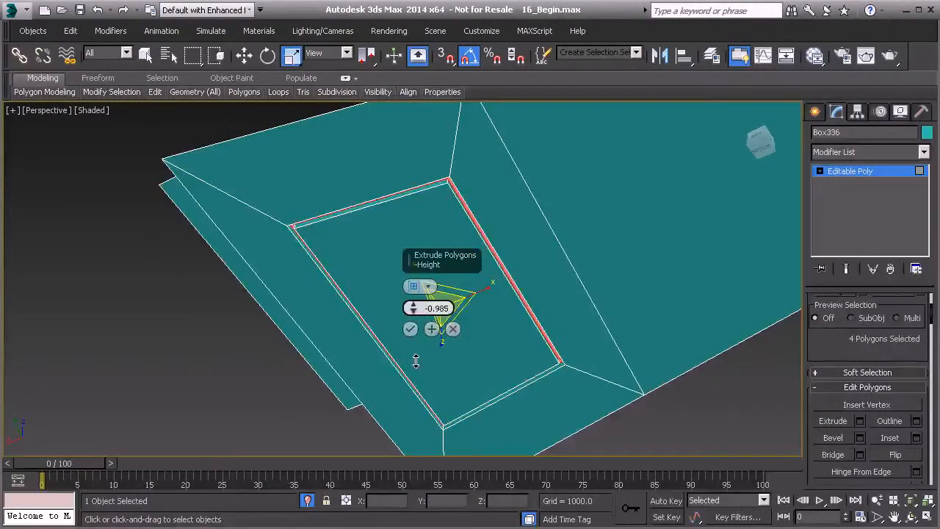
{"action": "middle_click_drag", "start_coordinate": [433, 264], "coordinate": [455, 217], "text": "alt"}
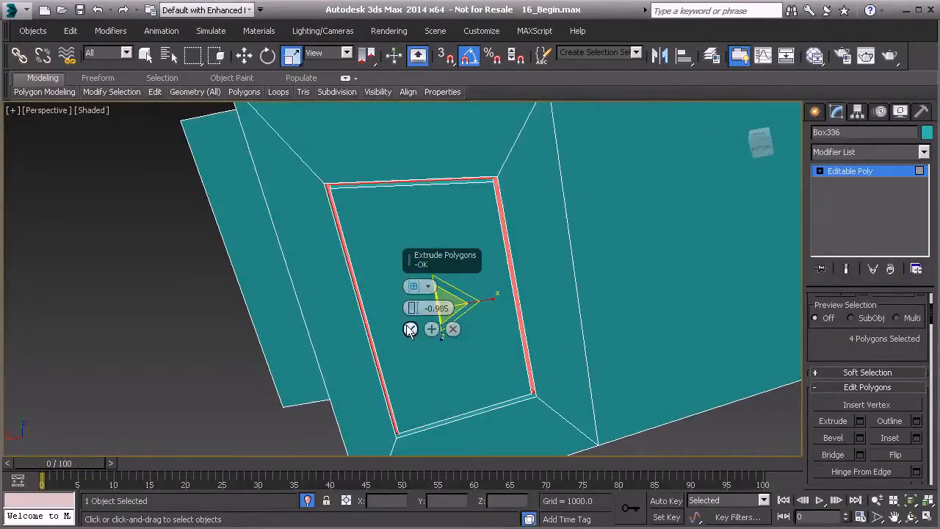
{"action": "left_click", "coordinate": [410, 328]}
{"action": "middle_click_drag", "start_coordinate": [388, 212], "coordinate": [417, 250], "text": "alt"}
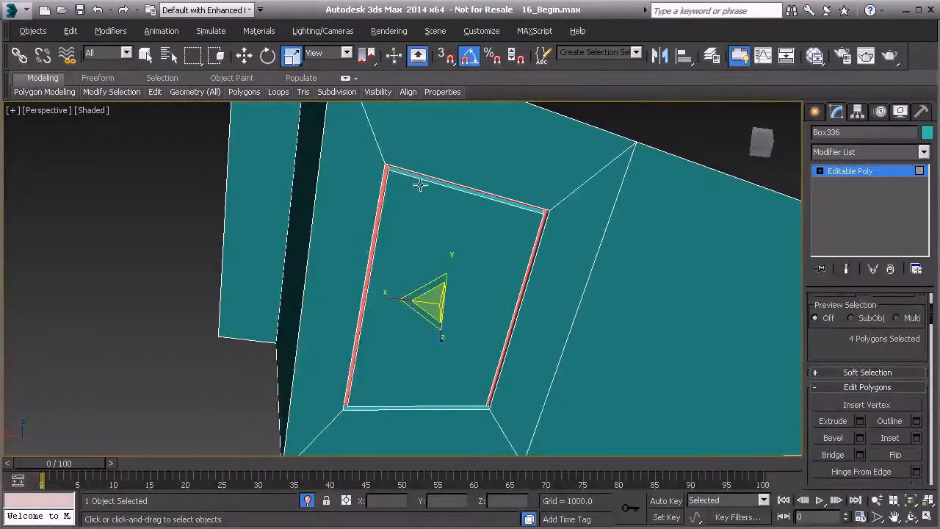
{"action": "middle_click_drag", "start_coordinate": [501, 299], "coordinate": [461, 283], "text": "alt"}
Select the six edges that form the outer perimeter of the box's underside.
{"action": "left_click", "coordinate": [853, 171]}
{"action": "left_click", "coordinate": [849, 316]}
{"action": "middle_click_drag", "start_coordinate": [389, 251], "coordinate": [513, 270], "text": "alt"}
{"action": "scroll", "coordinate": [386, 259], "scroll_direction": "down", "scroll_amount": 4}
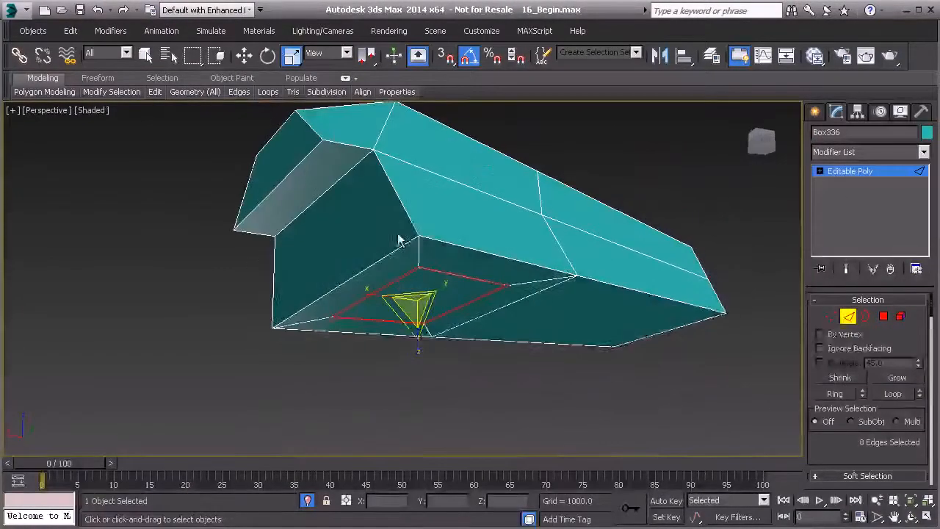
{"action": "middle_click_drag", "start_coordinate": [389, 213], "coordinate": [435, 224], "text": "alt"}
{"action": "left_click", "coordinate": [435, 246]}
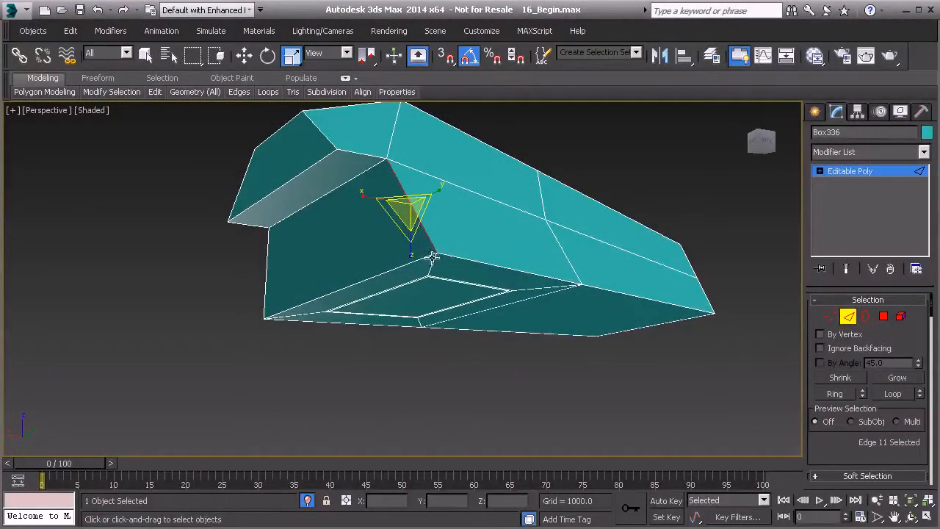
{"action": "left_click", "coordinate": [440, 258]}
{"action": "left_click", "coordinate": [503, 270], "text": "ctrl"}
{"action": "left_click", "coordinate": [598, 287], "text": "ctrl"}
{"action": "middle_click_drag", "start_coordinate": [598, 286], "coordinate": [309, 218], "text": "alt"}
{"action": "left_click", "coordinate": [322, 226], "text": "ctrl"}
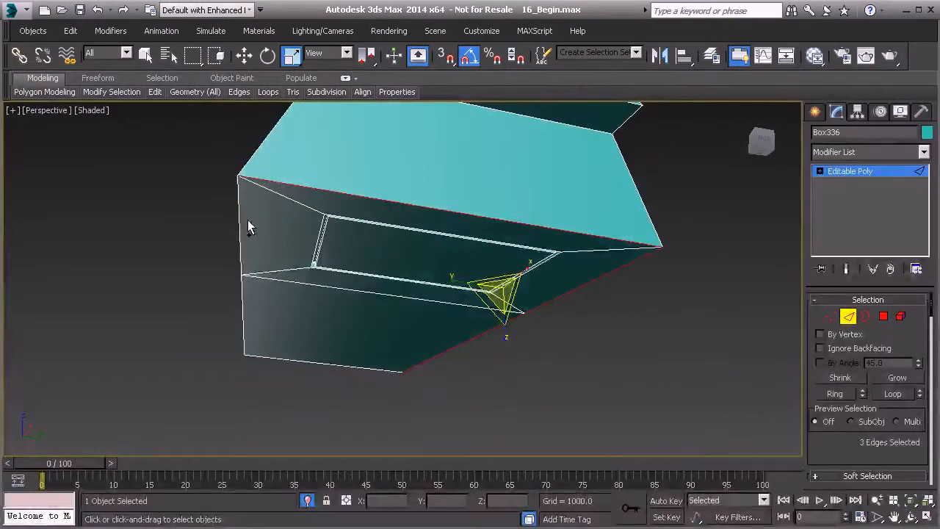
{"action": "left_click", "coordinate": [241, 307], "text": "ctrl"}
{"action": "left_click", "coordinate": [297, 359], "text": "ctrl"}
{"action": "middle_click_drag", "start_coordinate": [330, 326], "coordinate": [353, 346], "text": "alt"}
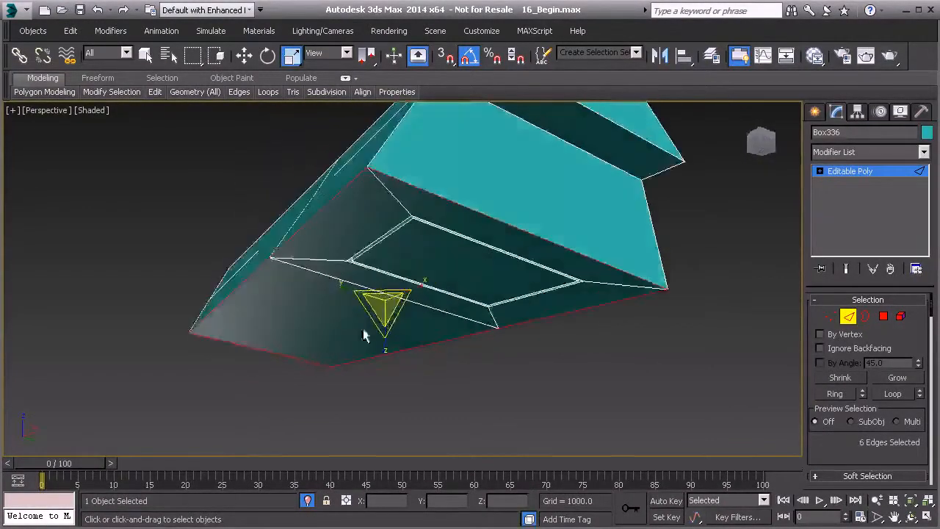
Chamfer the six underside perimeter edges by 1.153 with 2 segments.
{"action": "scroll", "coordinate": [853, 419], "scroll_direction": "down", "scroll_amount": 3}
{"action": "left_click", "coordinate": [860, 445]}
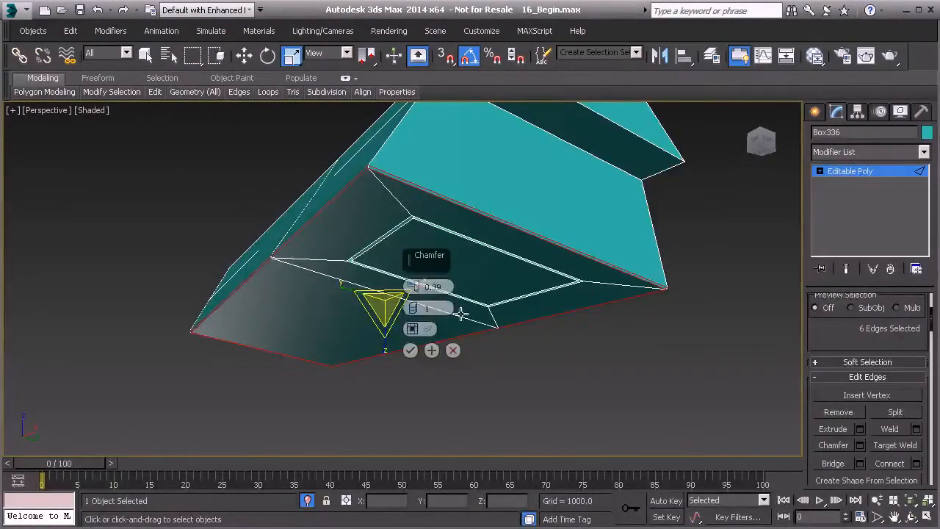
{"action": "left_click", "coordinate": [412, 303]}
{"action": "middle_click_drag", "start_coordinate": [320, 214], "coordinate": [302, 242]}
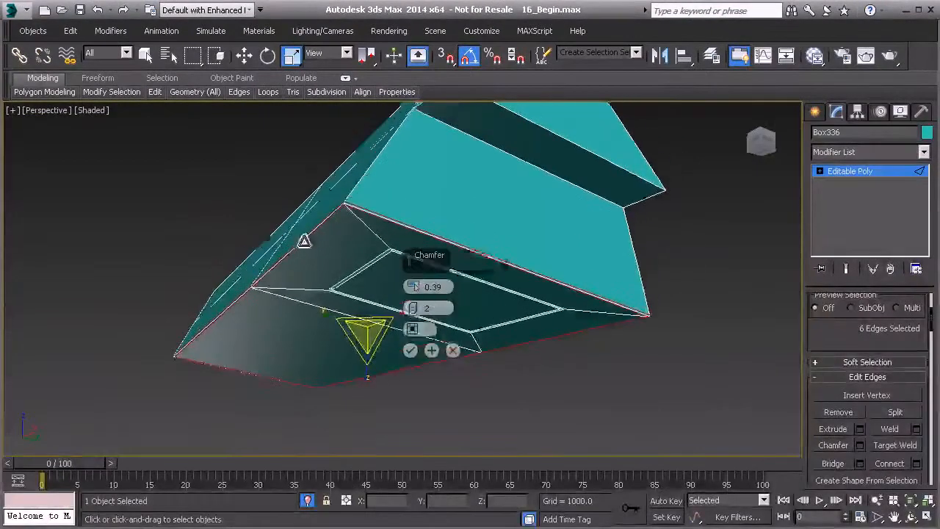
{"action": "scroll", "coordinate": [302, 241], "scroll_direction": "up", "scroll_amount": 5}
{"action": "middle_click_drag", "start_coordinate": [418, 175], "coordinate": [349, 235]}
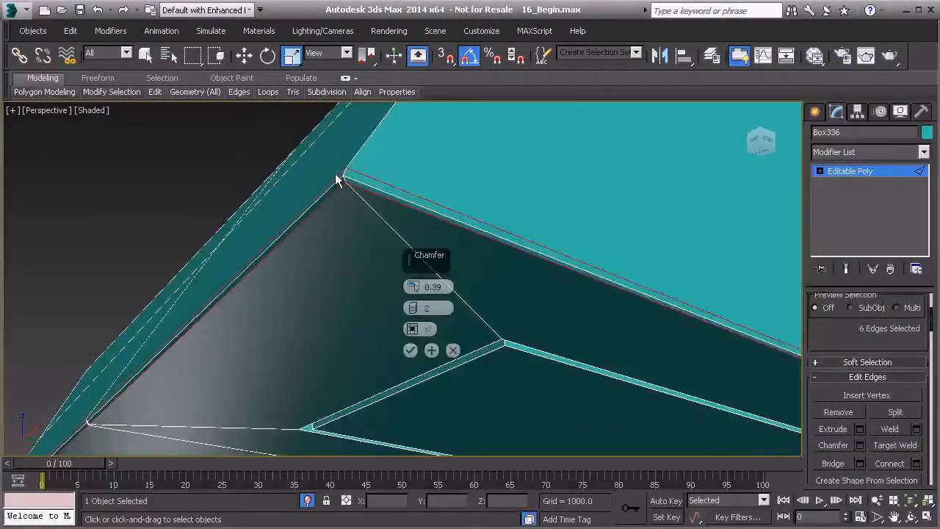
{"action": "left_click_drag", "start_coordinate": [413, 287], "coordinate": [413, 277]}
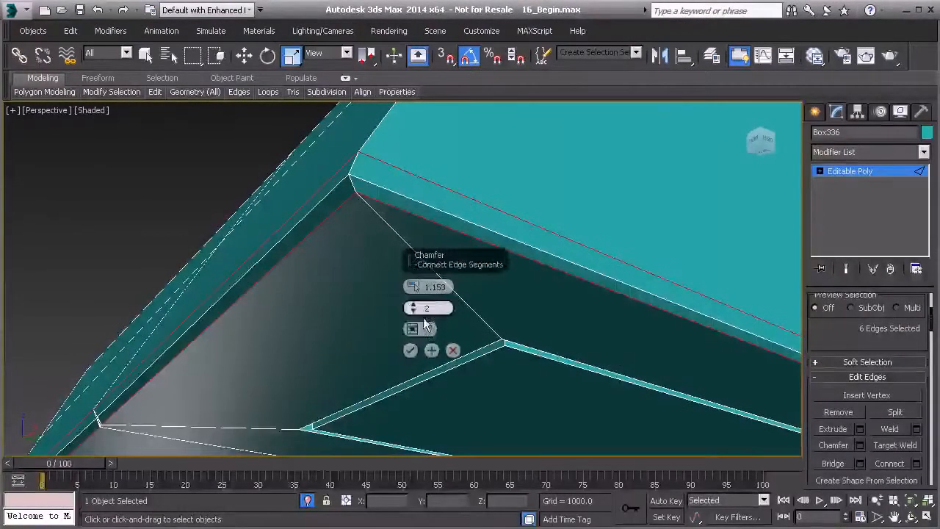
{"action": "left_click", "coordinate": [411, 350]}
Target-weld the stray chamfer vertices at the lower mid-side seam onto the three vertices in line with the seam.
{"action": "middle_click_drag", "start_coordinate": [411, 350], "coordinate": [407, 276], "text": "alt"}
{"action": "scroll", "coordinate": [436, 283], "scroll_direction": "up", "scroll_amount": 4}
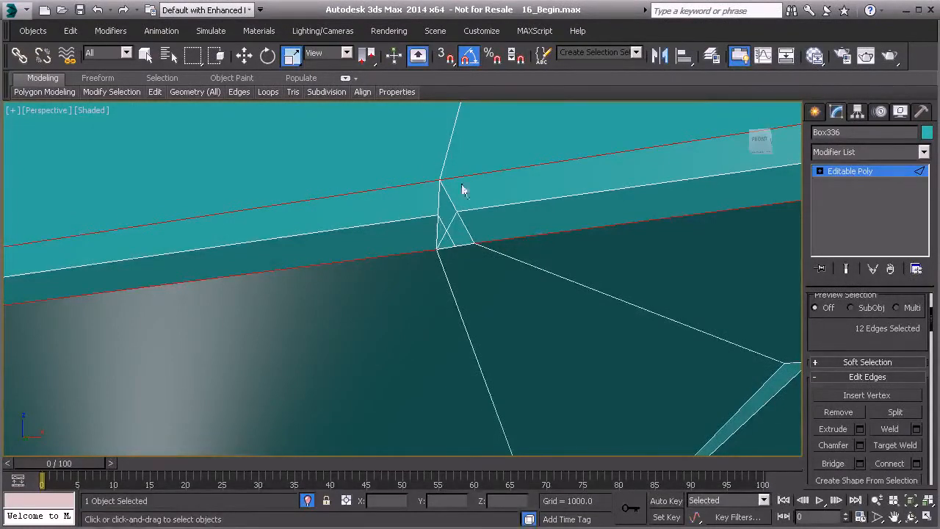
{"action": "key", "text": "1"}
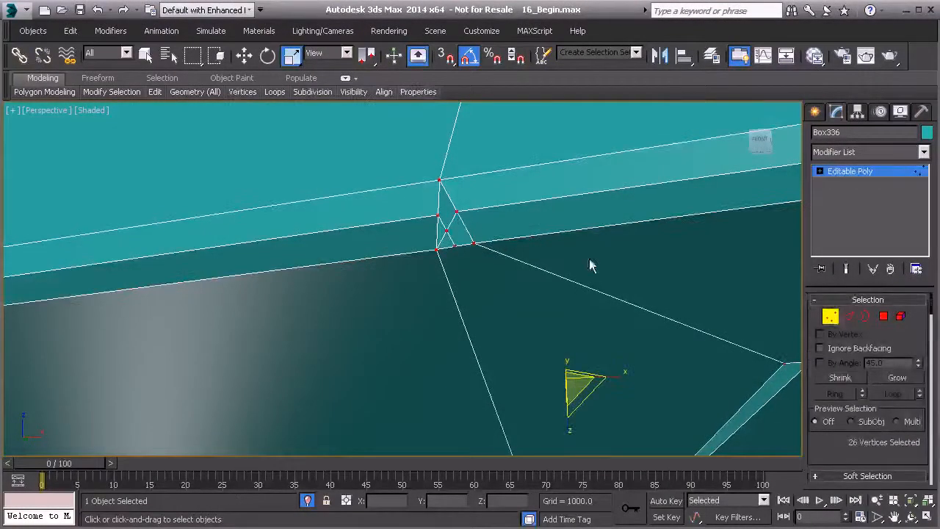
{"action": "right_click", "coordinate": [476, 242]}
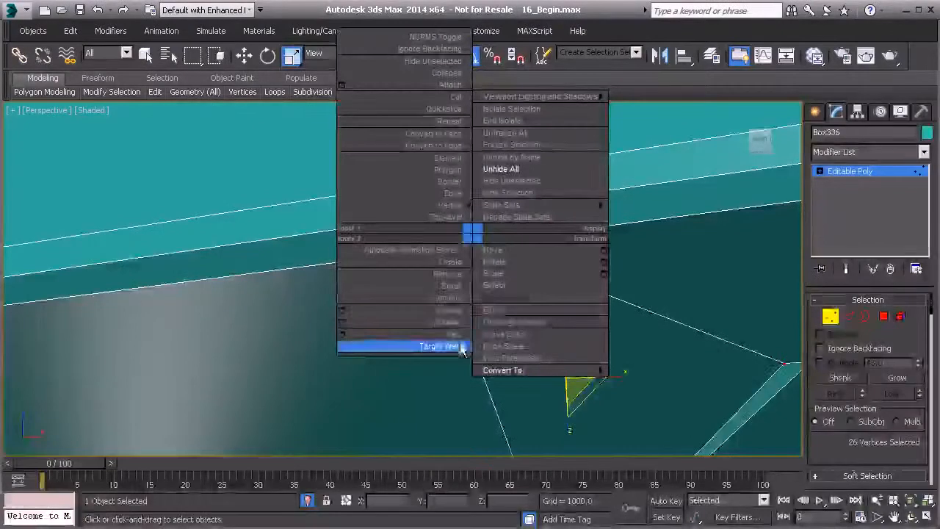
{"action": "left_click", "coordinate": [398, 342]}
{"action": "left_click", "coordinate": [435, 250]}
{"action": "left_click", "coordinate": [438, 216]}
{"action": "left_click", "coordinate": [438, 216]}
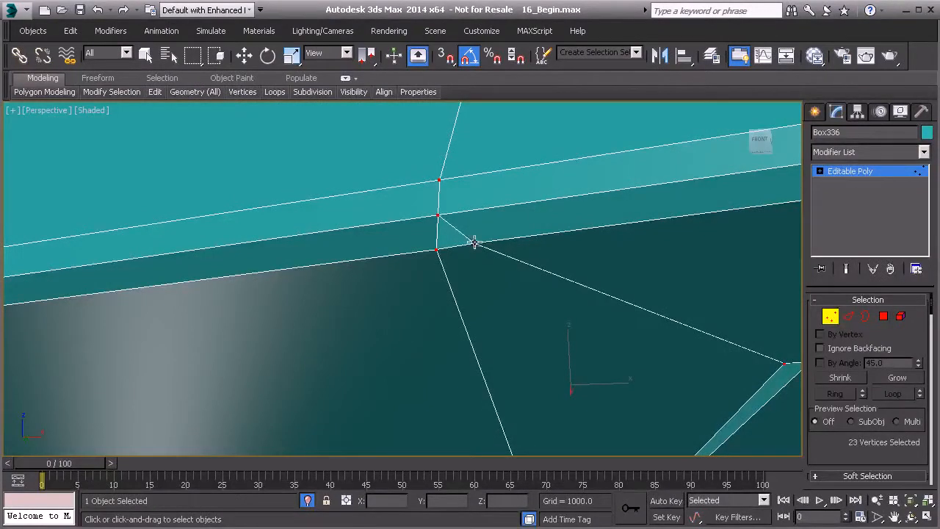
{"action": "left_click", "coordinate": [435, 250]}
{"action": "middle_click_drag", "start_coordinate": [466, 264], "coordinate": [456, 258], "text": "alt"}
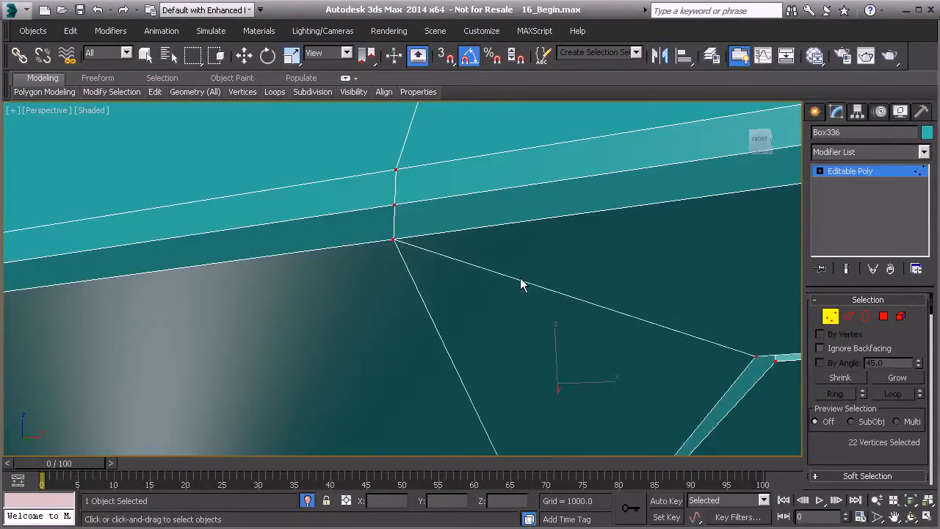
Target-weld the matching stray chamfer vertices at the seam on the box's opposite side.
{"action": "scroll", "coordinate": [543, 309], "scroll_direction": "down", "scroll_amount": 5}
{"action": "middle_click_drag", "start_coordinate": [584, 314], "coordinate": [320, 308], "text": "alt"}
{"action": "scroll", "coordinate": [459, 288], "scroll_direction": "up", "scroll_amount": 3}
{"action": "scroll", "coordinate": [508, 279], "scroll_direction": "up", "scroll_amount": 3}
{"action": "middle_click_drag", "start_coordinate": [527, 262], "coordinate": [450, 275]}
{"action": "scroll", "coordinate": [450, 275], "scroll_direction": "up", "scroll_amount": 3}
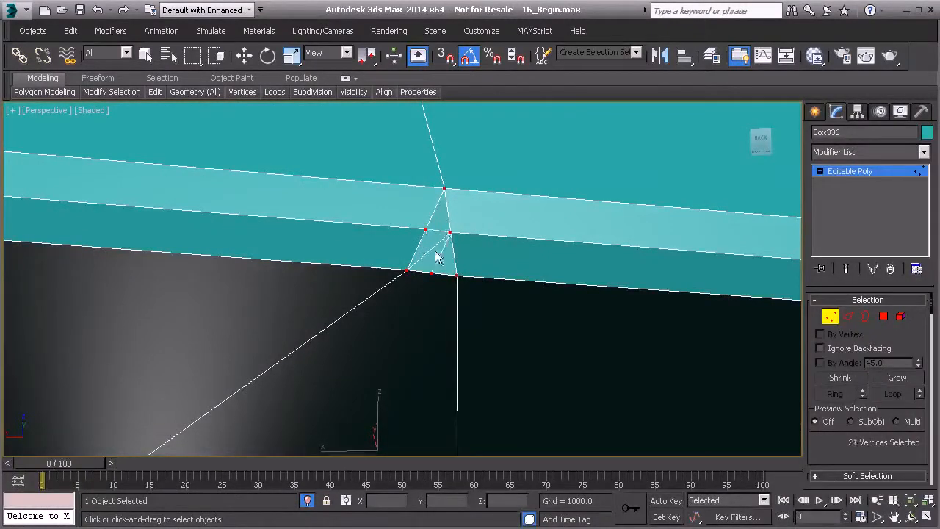
{"action": "left_click", "coordinate": [457, 275]}
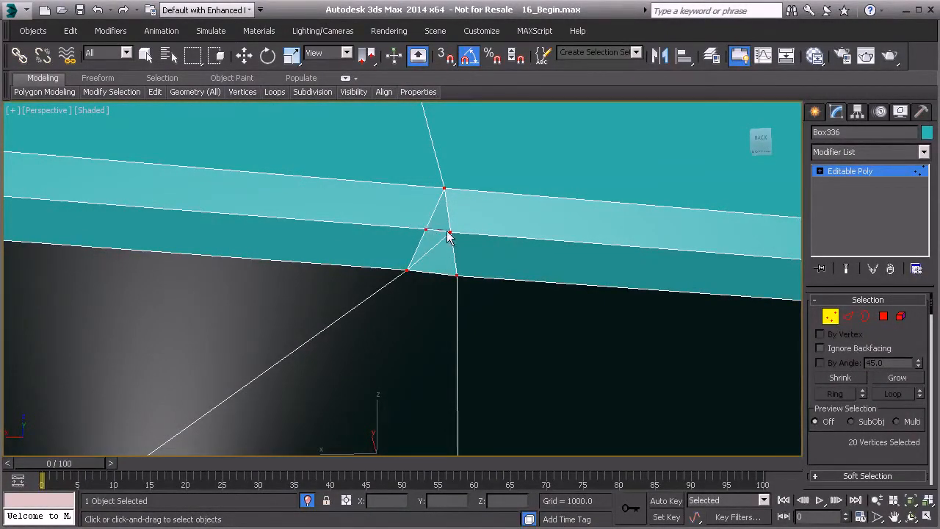
{"action": "left_click", "coordinate": [449, 233]}
{"action": "left_click", "coordinate": [458, 274]}
{"action": "scroll", "coordinate": [462, 258], "scroll_direction": "down", "scroll_amount": 3}
{"action": "middle_click_drag", "start_coordinate": [462, 258], "coordinate": [440, 268], "text": "alt"}
{"action": "middle_click_drag", "start_coordinate": [569, 277], "coordinate": [536, 290], "text": "alt"}
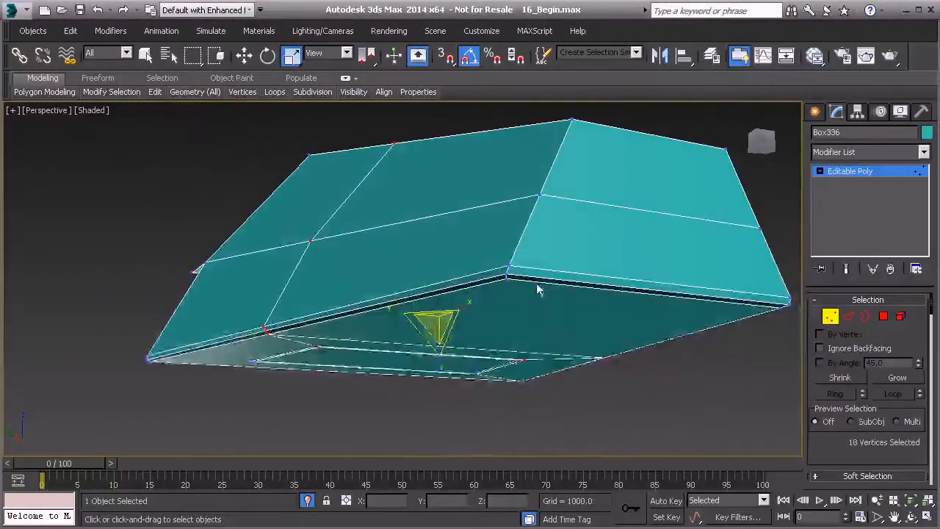
{"action": "middle_click_drag", "start_coordinate": [694, 158], "coordinate": [466, 252], "text": "alt"}
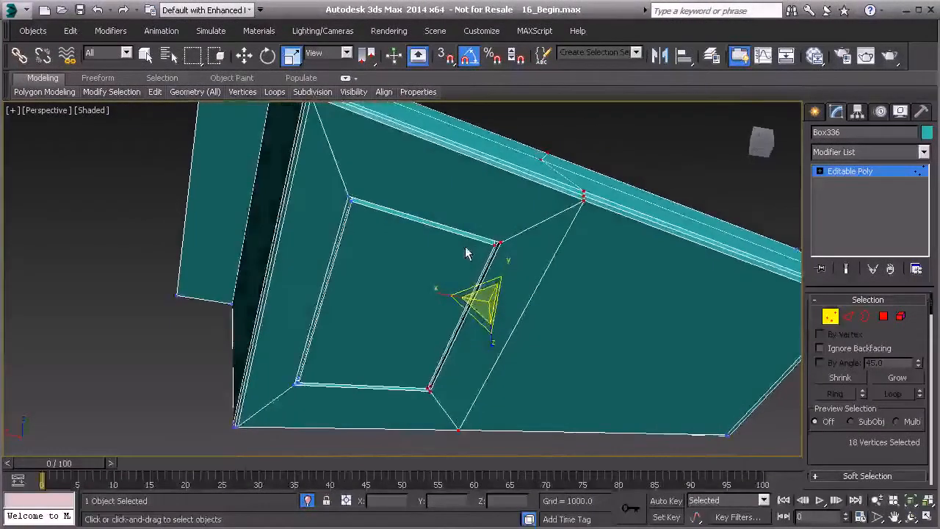
Convert the inner underside panel polygon to its four border edges, chamfer them by 0.39 with 2 segments, and deselect the box.
{"action": "left_click", "coordinate": [883, 316]}
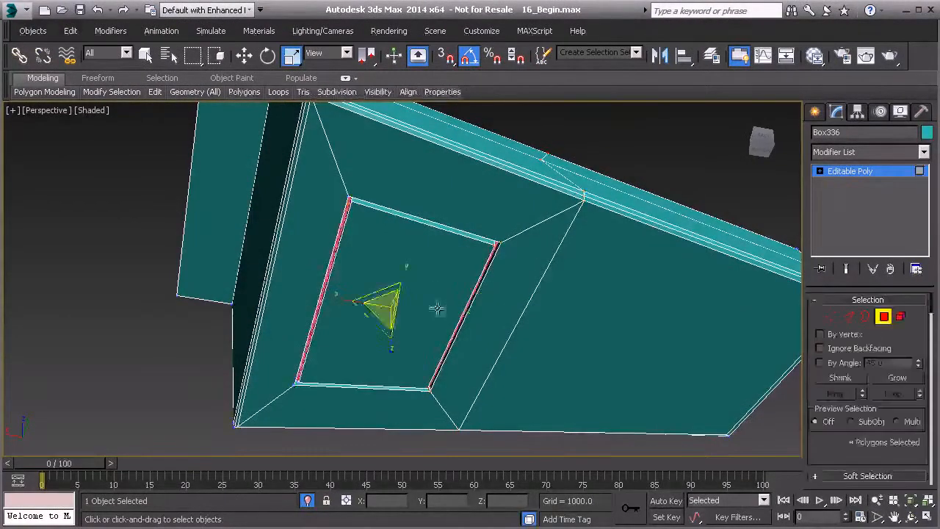
{"action": "left_click", "coordinate": [436, 308]}
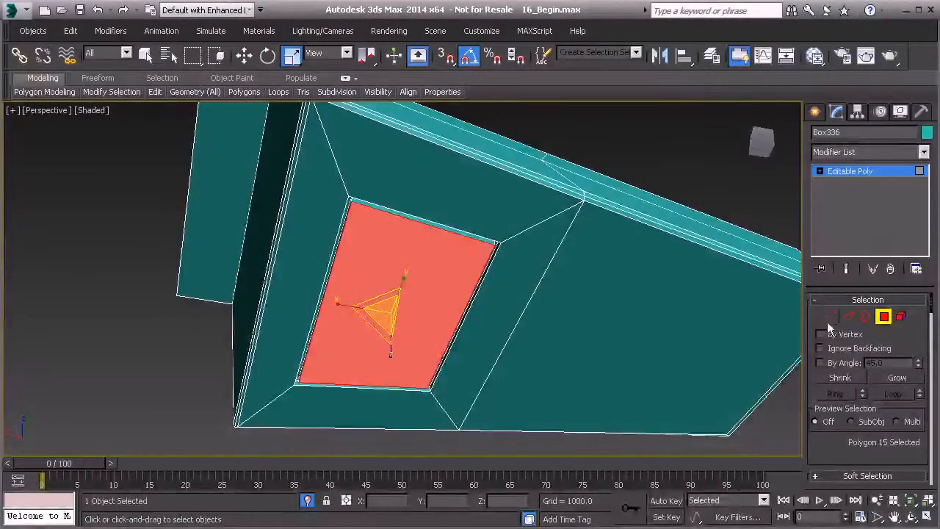
{"action": "left_click", "coordinate": [848, 316], "text": "ctrl"}
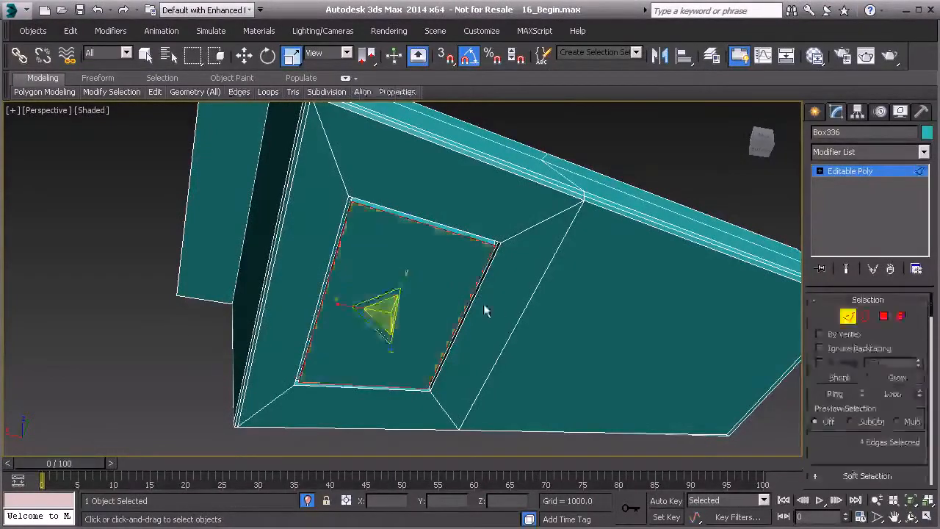
{"action": "scroll", "coordinate": [479, 304], "scroll_direction": "up", "scroll_amount": 3}
{"action": "scroll", "coordinate": [855, 447], "scroll_direction": "down", "scroll_amount": 4}
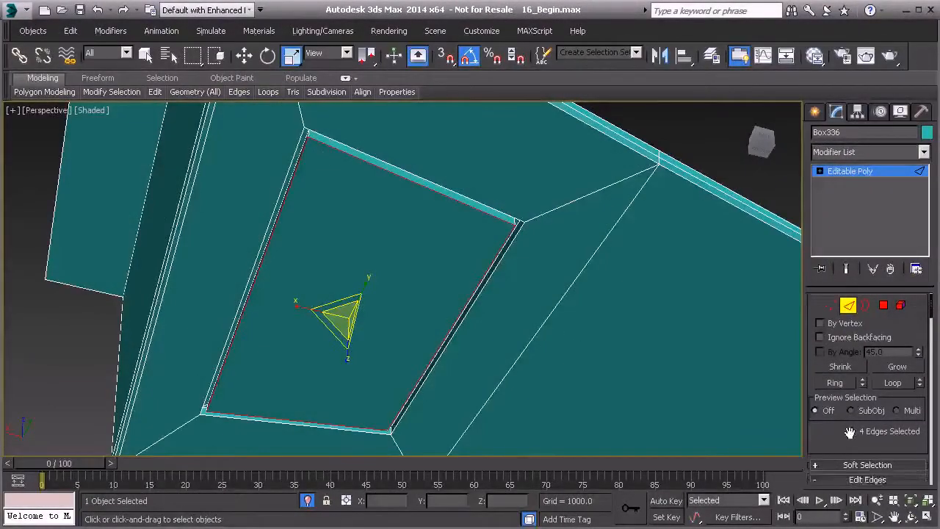
{"action": "left_click", "coordinate": [859, 441]}
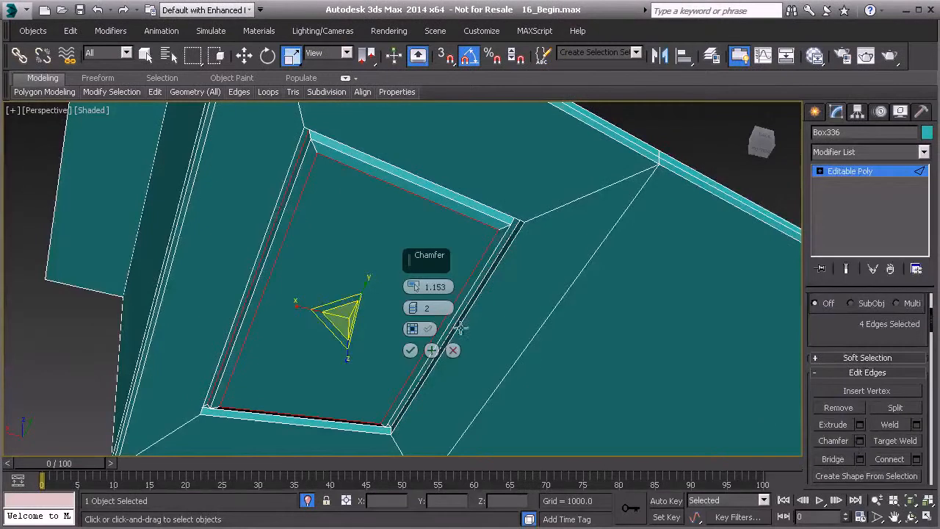
{"action": "left_click_drag", "start_coordinate": [414, 286], "coordinate": [415, 290]}
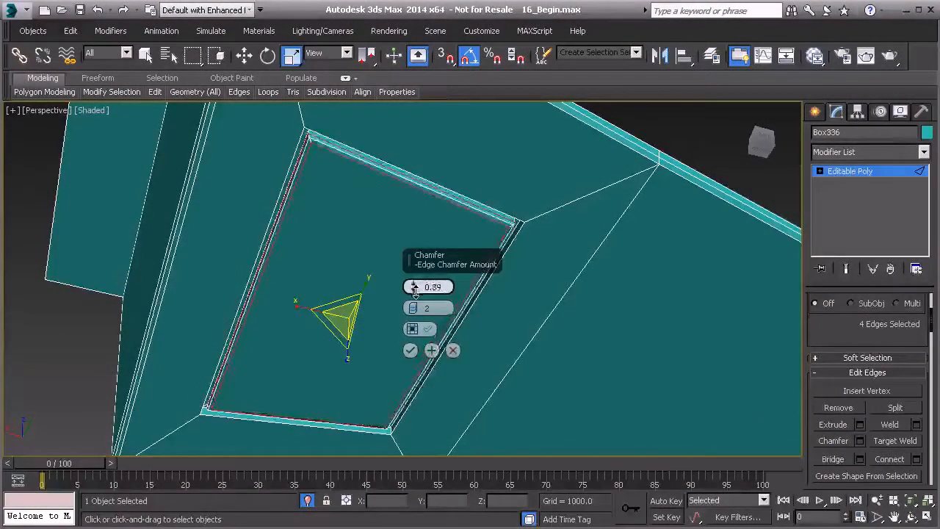
{"action": "left_click", "coordinate": [410, 350]}
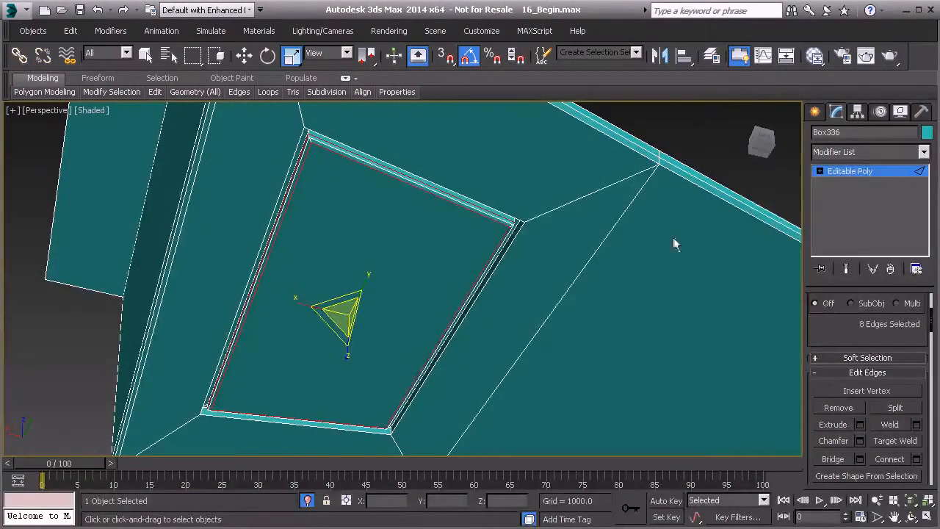
{"action": "left_click", "coordinate": [845, 173]}
{"action": "left_click", "coordinate": [715, 172]}
Create an 8-sided cylinder with radius 1.0 and height 0.5 in the Front view, just below the underside panel's rear end.
{"action": "scroll", "coordinate": [586, 235], "scroll_direction": "down", "scroll_amount": 3}
{"action": "middle_click_drag", "start_coordinate": [585, 235], "coordinate": [510, 264], "text": "alt"}
{"action": "mouse_move", "coordinate": [421, 277]}
{"action": "middle_mouse_down", "text": "alt"}
{"action": "mouse_move", "coordinate": [446, 296]}
{"action": "mouse_move", "coordinate": [444, 271]}
{"action": "mouse_move", "coordinate": [450, 290]}
{"action": "mouse_move", "coordinate": [407, 279]}
{"action": "middle_mouse_up", "text": "alt"}
{"action": "scroll", "coordinate": [411, 276], "scroll_direction": "up", "scroll_amount": 2}
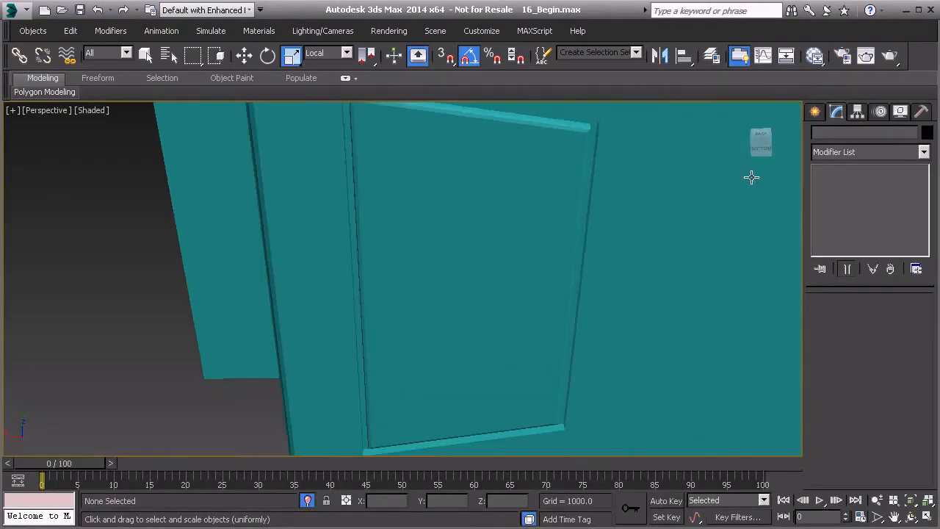
{"action": "left_click", "coordinate": [815, 112]}
{"action": "left_click", "coordinate": [839, 236]}
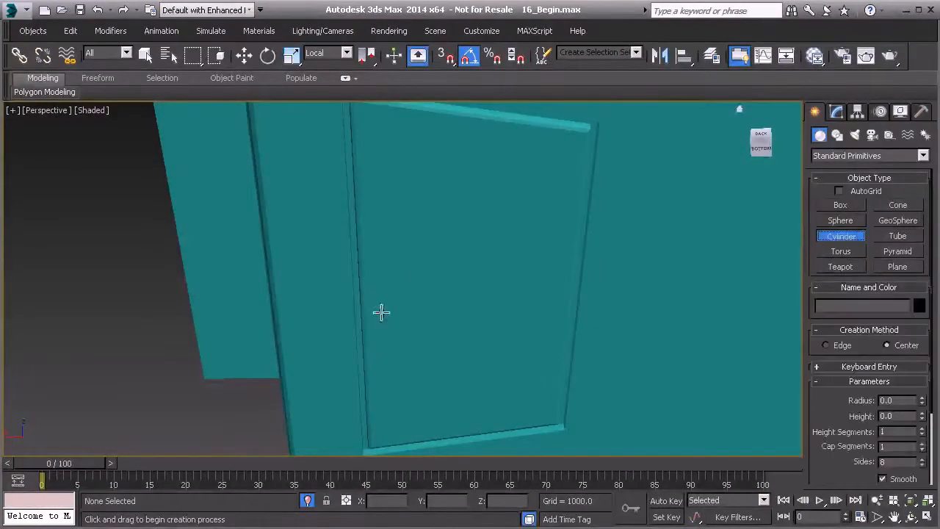
{"action": "middle_click_drag", "start_coordinate": [379, 310], "coordinate": [380, 297]}
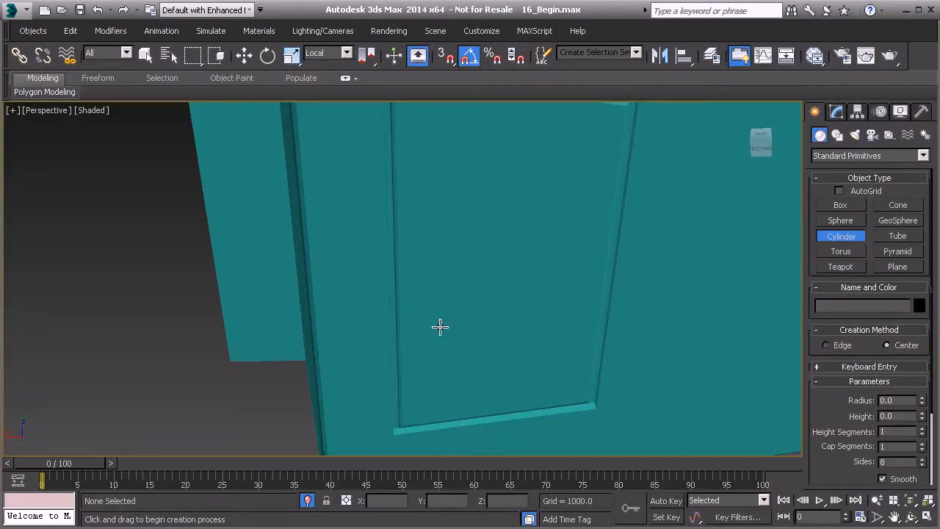
{"action": "key", "text": "f"}
{"action": "scroll", "coordinate": [375, 296], "scroll_direction": "up", "scroll_amount": 4}
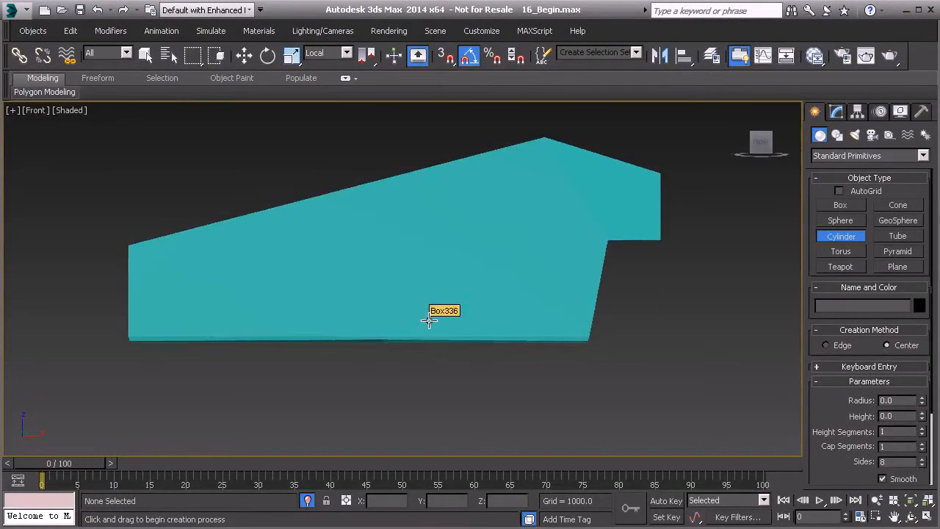
{"action": "key", "text": "F3"}
{"action": "scroll", "coordinate": [455, 313], "scroll_direction": "up", "scroll_amount": 5}
{"action": "scroll", "coordinate": [485, 310], "scroll_direction": "up", "scroll_amount": 3}
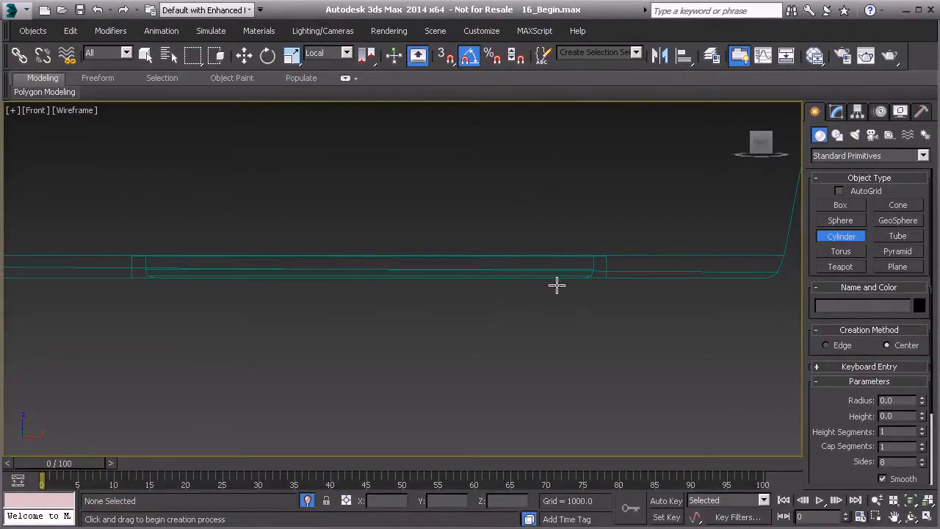
{"action": "left_click_drag", "start_coordinate": [557, 292], "coordinate": [554, 279]}
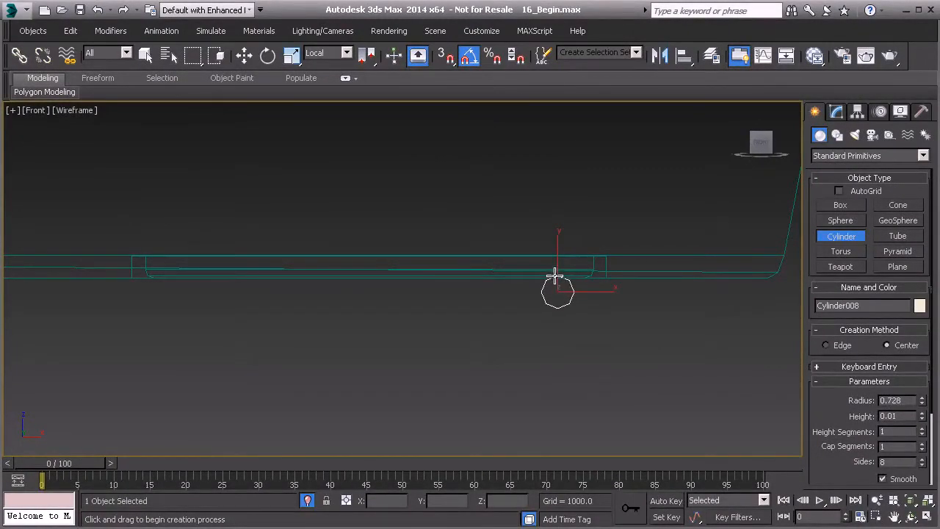
{"action": "right_click", "coordinate": [558, 290]}
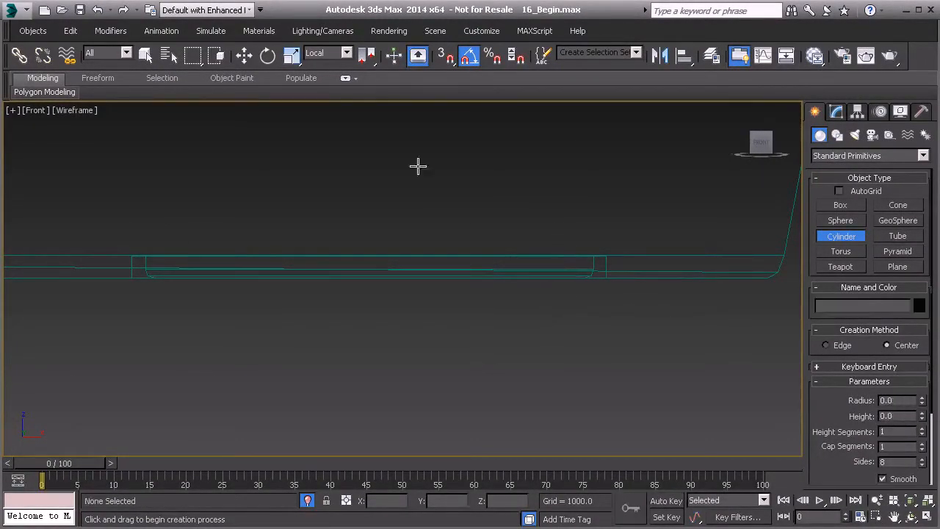
{"action": "left_click_drag", "start_coordinate": [560, 304], "coordinate": [553, 286]}
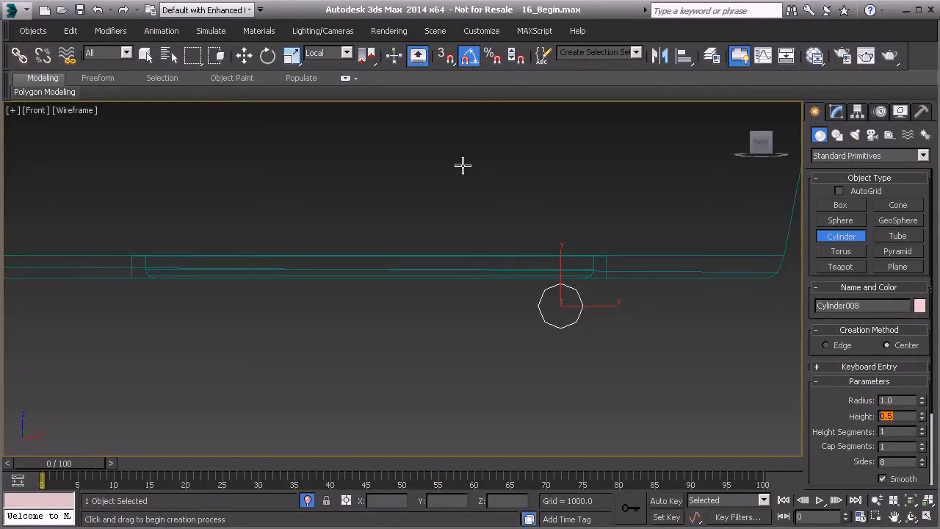
Move the cylinder up until its centre is level with the box's underside, near the panel's rear edge.
{"action": "left_click", "coordinate": [244, 57]}
{"action": "left_click_drag", "start_coordinate": [559, 279], "coordinate": [558, 252]}
{"action": "scroll", "coordinate": [558, 252], "scroll_direction": "up", "scroll_amount": 5}
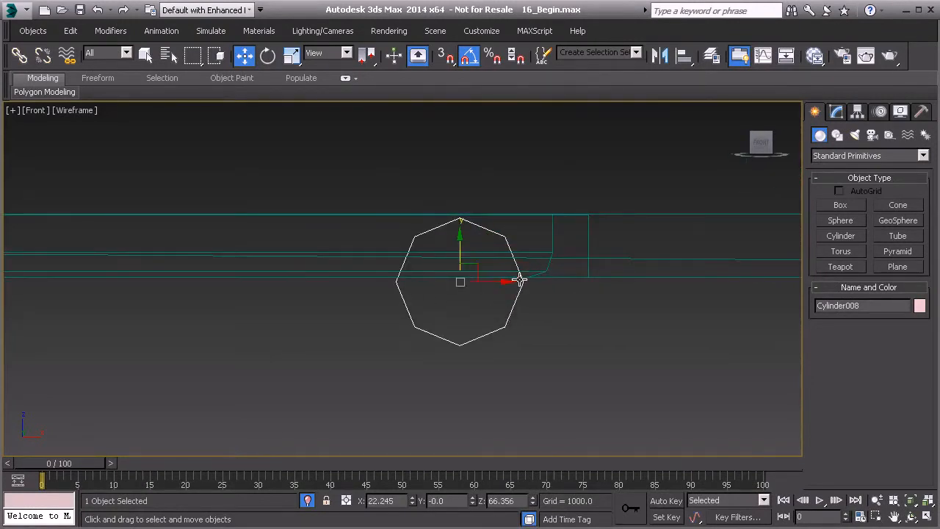
{"action": "left_click_drag", "start_coordinate": [457, 250], "coordinate": [457, 248]}
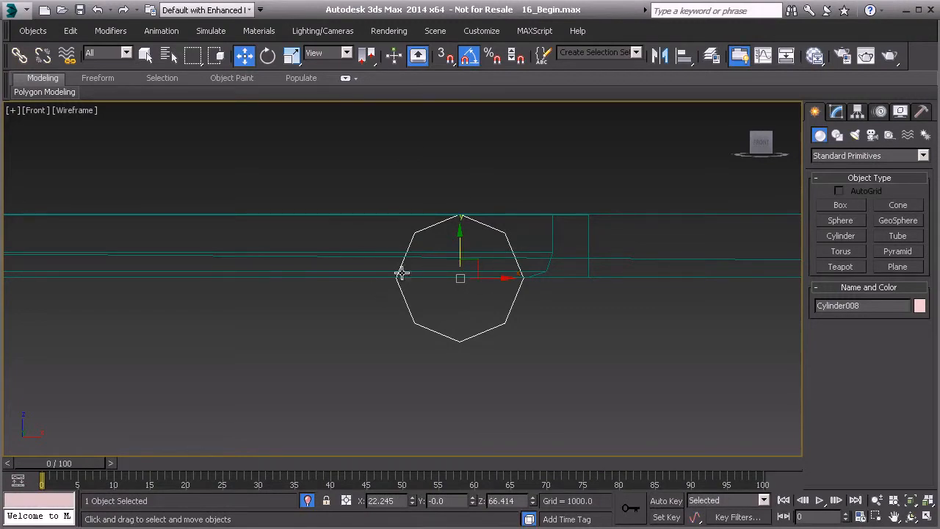
Clone the small cylinder as a copy beside it toward the front of the underside panel, and rotate the copy to lie flat, caps facing up and down.
{"action": "left_click_drag", "start_coordinate": [496, 281], "coordinate": [222, 275], "text": "shift"}
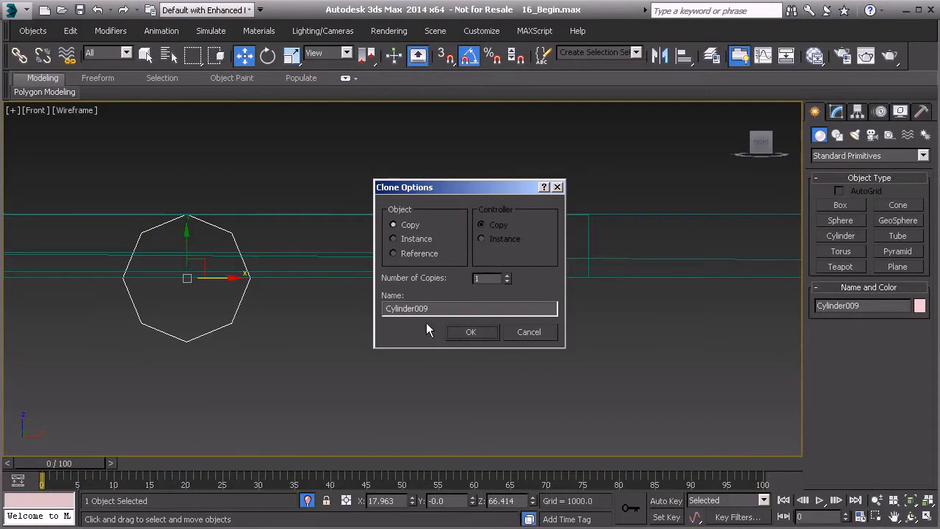
{"action": "left_click", "coordinate": [453, 332]}
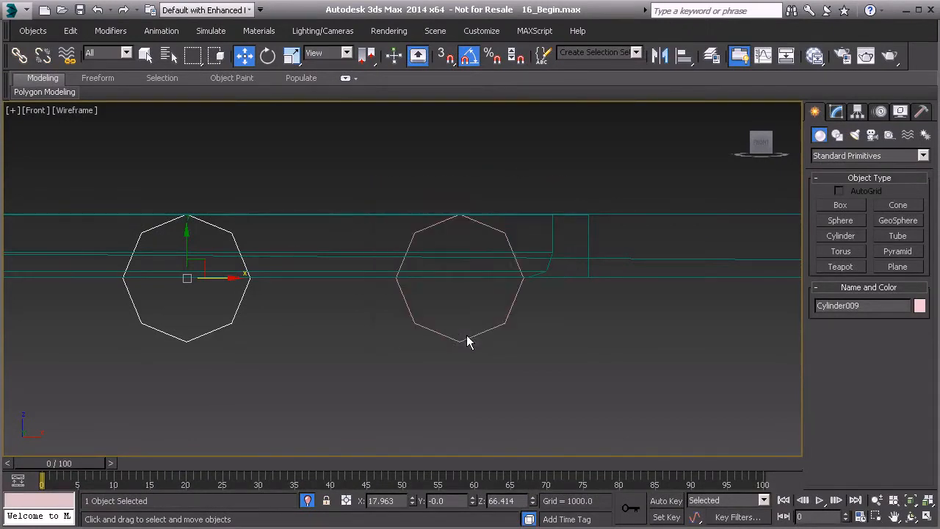
{"action": "left_click", "coordinate": [267, 55]}
{"action": "middle_click_drag", "start_coordinate": [249, 241], "coordinate": [296, 235]}
{"action": "left_click_drag", "start_coordinate": [231, 238], "coordinate": [228, 303]}
{"action": "middle_click_drag", "start_coordinate": [239, 293], "coordinate": [281, 287]}
{"action": "scroll", "coordinate": [252, 269], "scroll_direction": "up", "scroll_amount": 2}
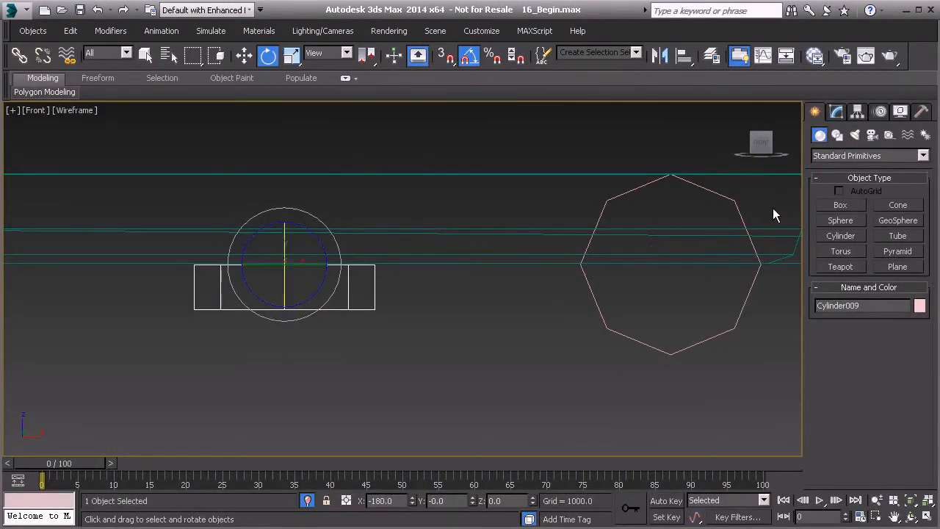
Select both small cylinders and convert them to Editable Poly.
{"action": "middle_click_drag", "start_coordinate": [554, 254], "coordinate": [508, 243]}
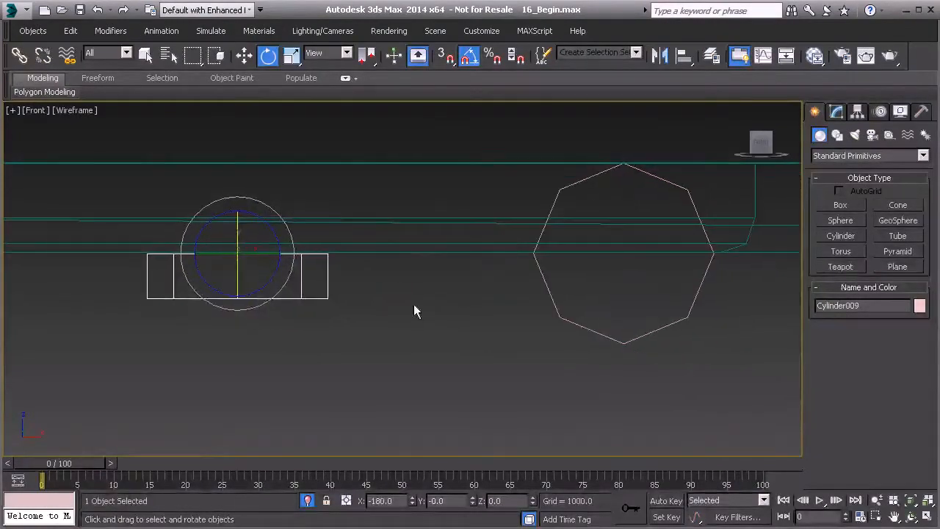
{"action": "left_click", "coordinate": [547, 293], "text": "ctrl"}
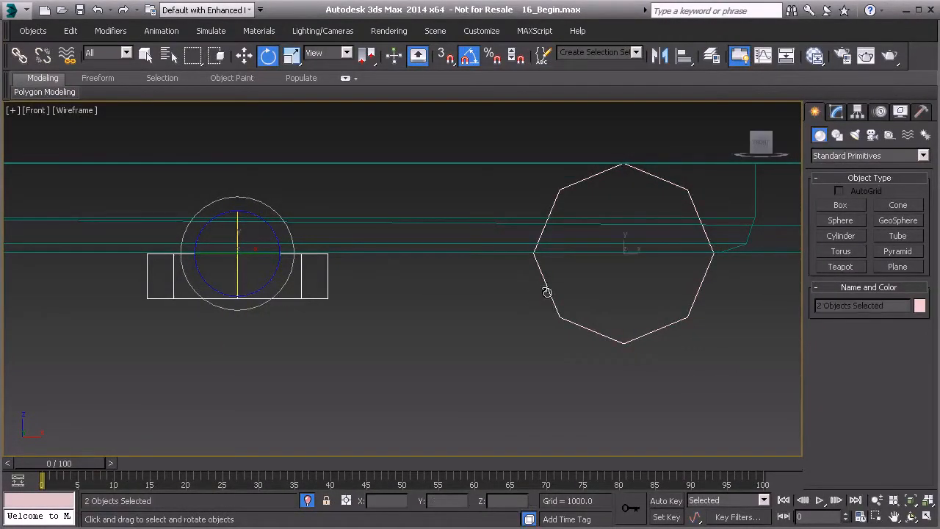
{"action": "right_click", "coordinate": [547, 293]}
{"action": "mouse_move", "coordinate": [580, 426]}
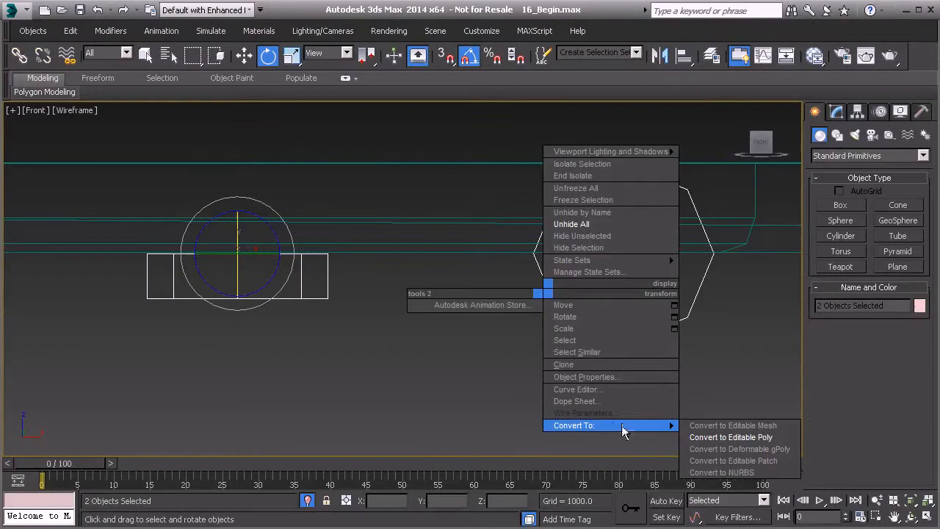
{"action": "left_click", "coordinate": [730, 443]}
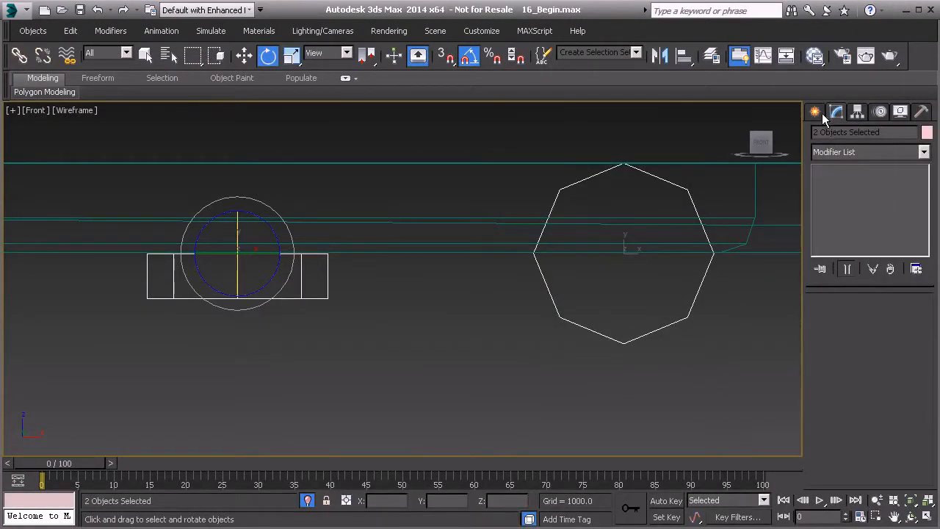
Move the flat cylinder's bottom vertices down slightly to make it taller, and leave vertex editing.
{"action": "left_click", "coordinate": [272, 301]}
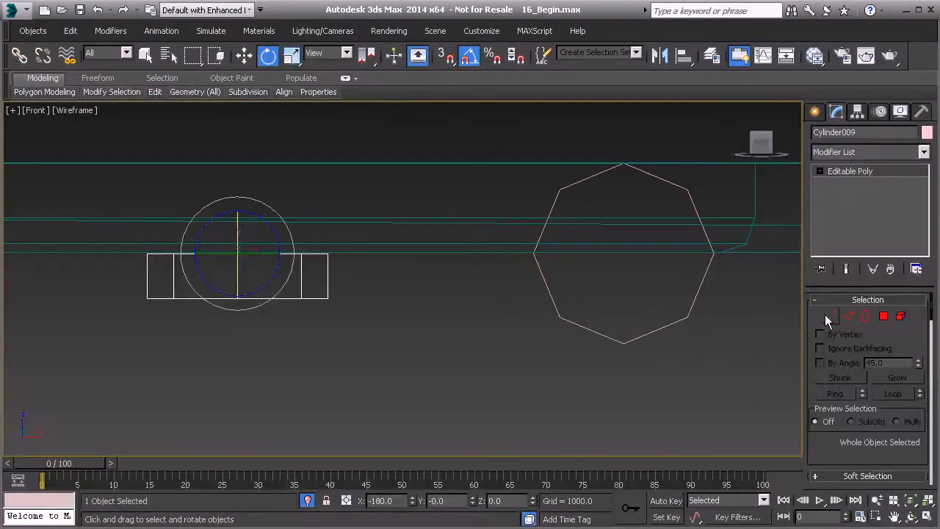
{"action": "left_click", "coordinate": [828, 315]}
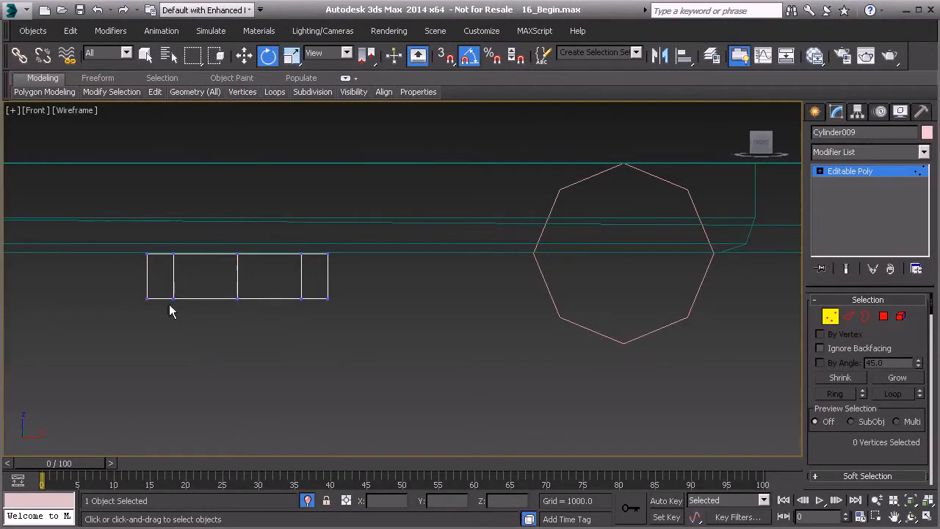
{"action": "left_click_drag", "start_coordinate": [379, 330], "coordinate": [386, 338]}
{"action": "key", "text": "w"}
{"action": "left_click_drag", "start_coordinate": [244, 270], "coordinate": [167, 304]}
{"action": "middle_click_drag", "start_coordinate": [462, 279], "coordinate": [392, 284]}
{"action": "left_click", "coordinate": [829, 317]}
Connect the two opposite mid-height vertices across each end cap of the upright cylinder.
{"action": "left_click", "coordinate": [616, 317]}
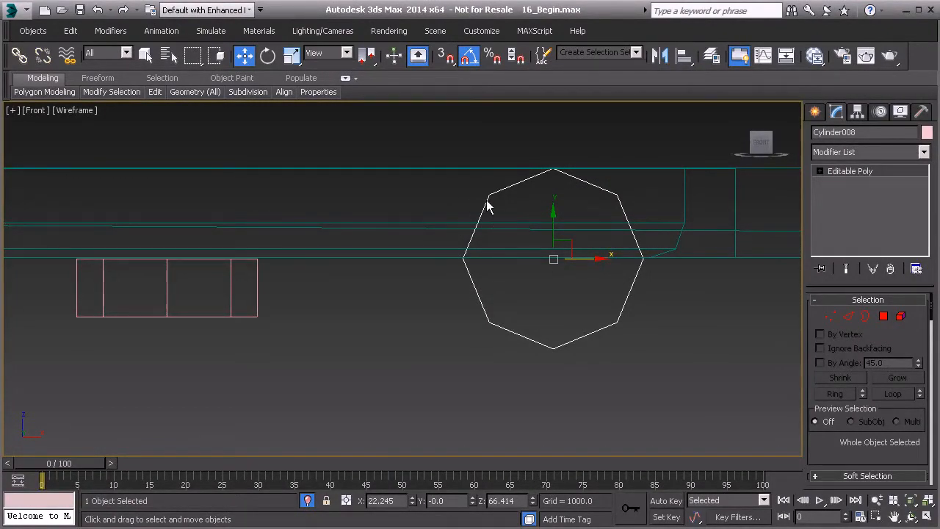
{"action": "key", "text": "p"}
{"action": "mouse_move", "coordinate": [543, 300]}
{"action": "middle_mouse_down", "text": "alt"}
{"action": "mouse_move", "coordinate": [433, 275]}
{"action": "mouse_move", "coordinate": [443, 263]}
{"action": "middle_mouse_up", "text": "alt"}
{"action": "key", "text": "F3"}
{"action": "left_click", "coordinate": [829, 317]}
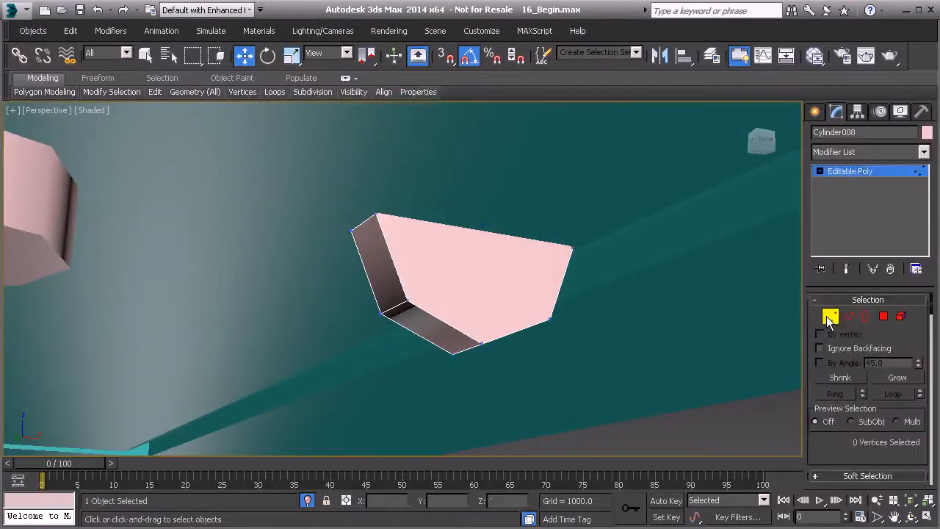
{"action": "scroll", "coordinate": [826, 461], "scroll_direction": "down", "scroll_amount": 2}
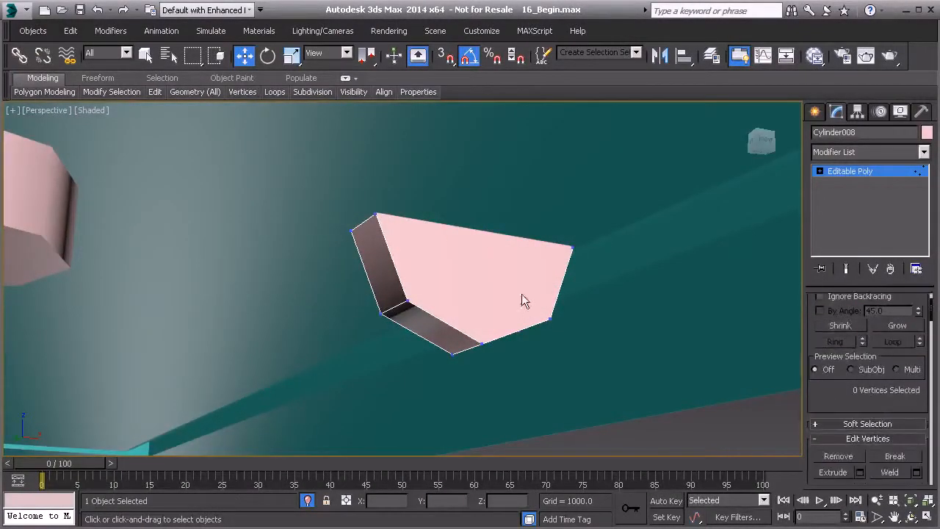
{"action": "left_click", "coordinate": [376, 216]}
{"action": "left_click", "coordinate": [573, 248], "text": "ctrl"}
{"action": "scroll", "coordinate": [828, 367], "scroll_direction": "down", "scroll_amount": 2}
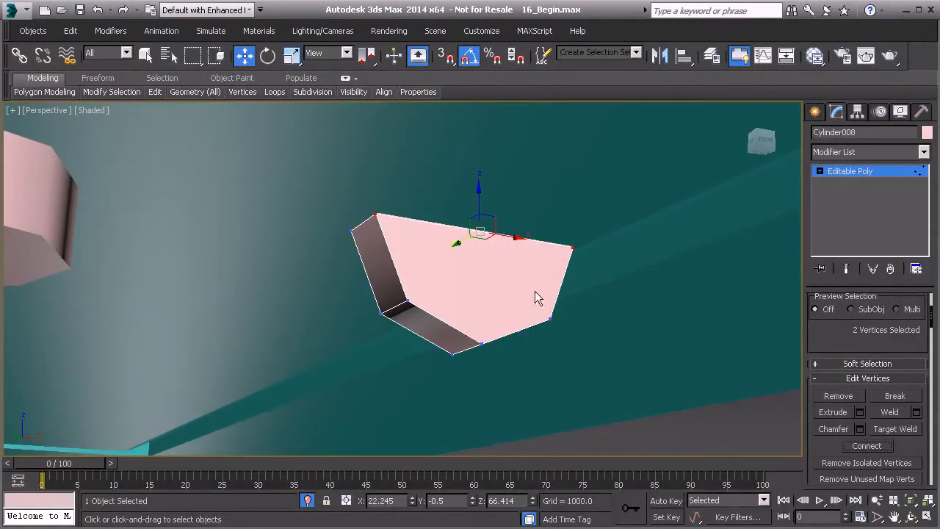
{"action": "middle_click_drag", "start_coordinate": [395, 225], "coordinate": [537, 191], "text": "alt"}
{"action": "left_click", "coordinate": [536, 189]}
{"action": "left_click", "coordinate": [358, 245], "text": "ctrl"}
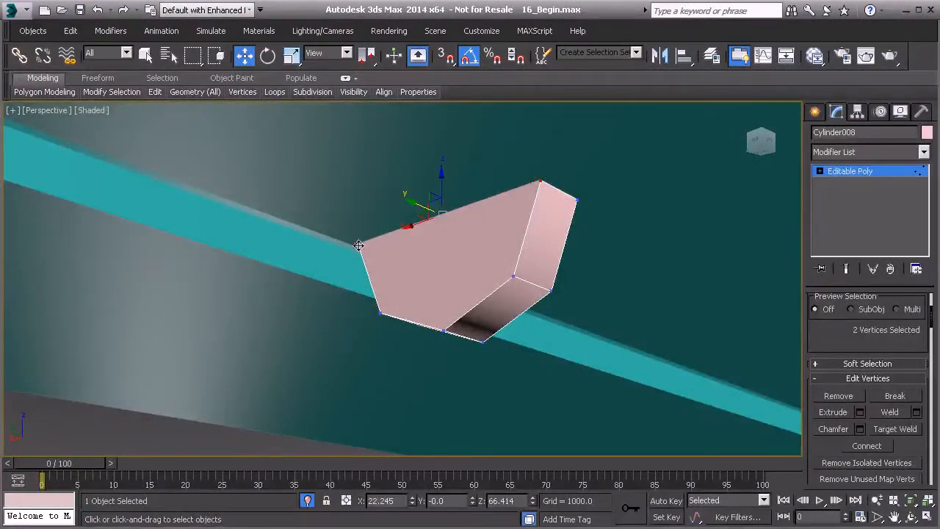
{"action": "mouse_move", "coordinate": [521, 285]}
{"action": "middle_mouse_down", "text": "alt"}
{"action": "mouse_move", "coordinate": [494, 342]}
{"action": "mouse_move", "coordinate": [430, 216]}
{"action": "mouse_move", "coordinate": [367, 190]}
{"action": "middle_mouse_up", "text": "alt"}
Delete the vertices of the upright cylinder's upper half, leaving a half cylinder below the panel.
{"action": "key", "text": "F3"}
{"action": "left_click_drag", "start_coordinate": [307, 146], "coordinate": [596, 234]}
{"action": "key", "text": "Delete"}
{"action": "middle_click_drag", "start_coordinate": [566, 275], "coordinate": [610, 340], "text": "alt"}
{"action": "left_click", "coordinate": [833, 175]}
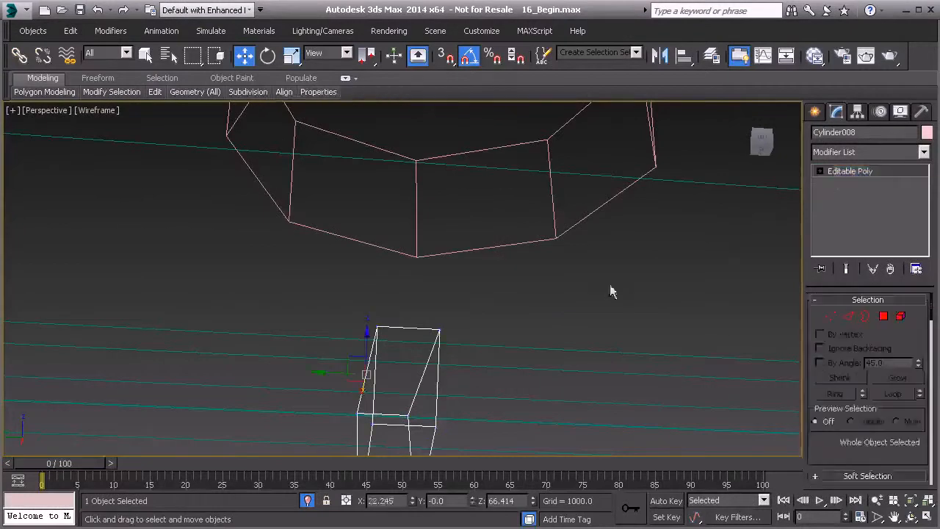
In the Bottom view, move the half cylinder along Y to about 0.24 so it is centred on the flat cylinder.
{"action": "middle_click_drag", "start_coordinate": [610, 292], "coordinate": [464, 259], "text": "alt"}
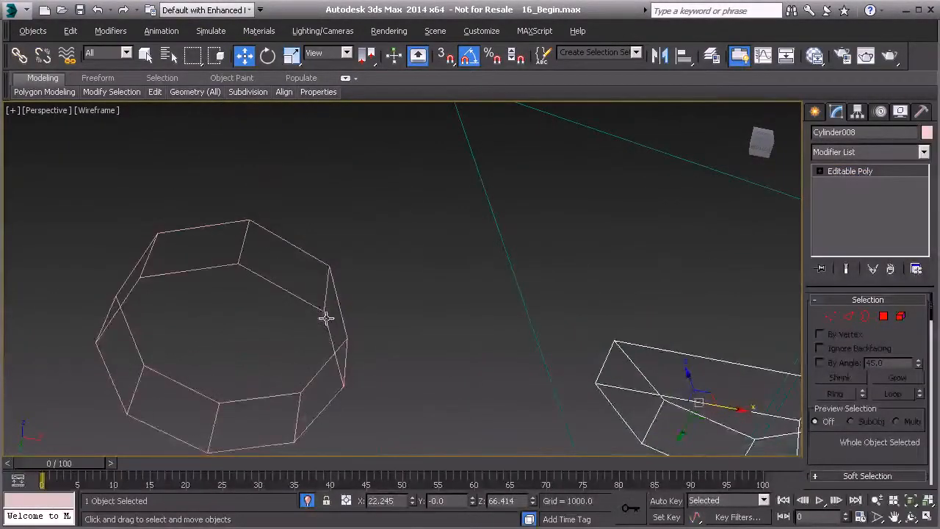
{"action": "left_click", "coordinate": [326, 317]}
{"action": "middle_click_drag", "start_coordinate": [326, 317], "coordinate": [489, 236], "text": "alt"}
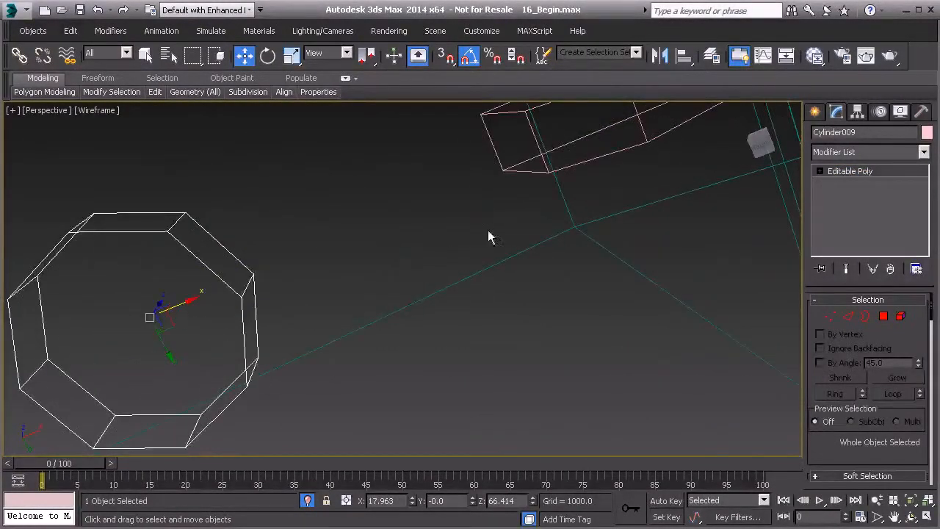
{"action": "middle_click_drag", "start_coordinate": [429, 195], "coordinate": [314, 146], "text": "alt"}
{"action": "scroll", "coordinate": [333, 195], "scroll_direction": "down", "scroll_amount": 3}
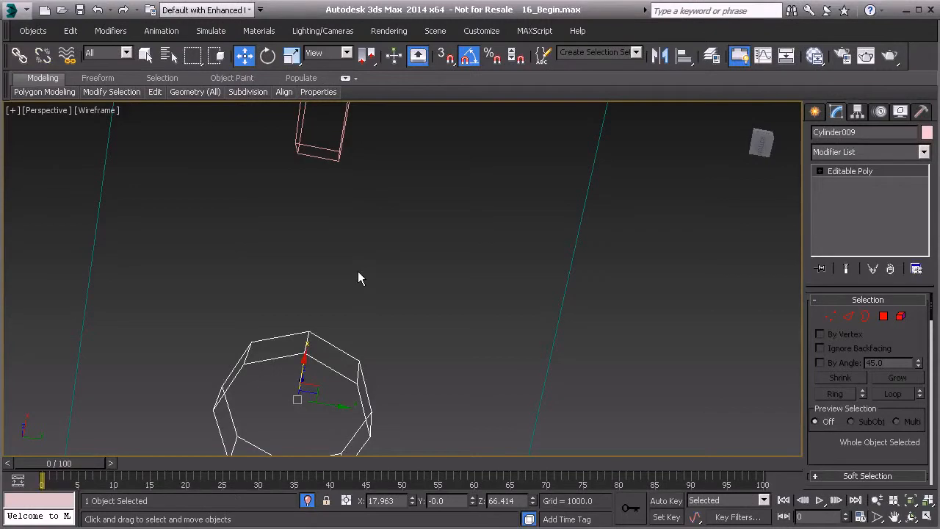
{"action": "key", "text": "v"}
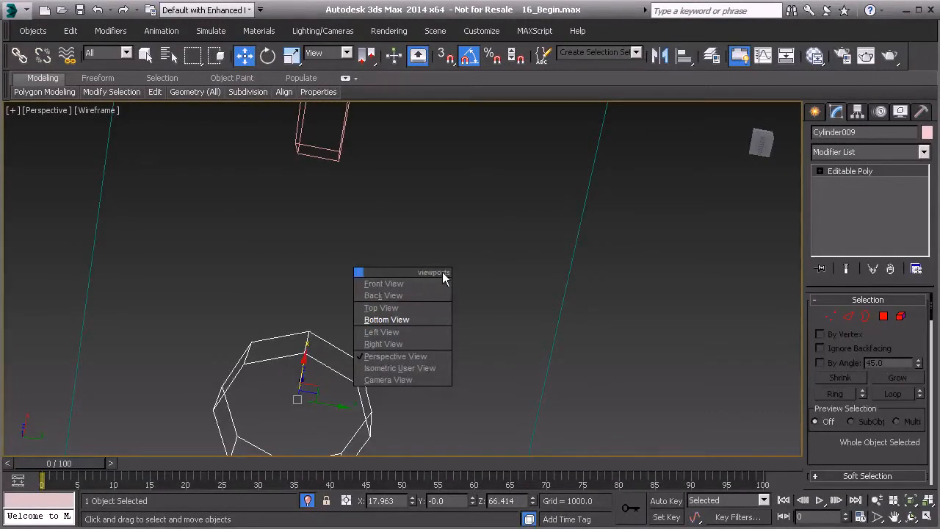
{"action": "left_click", "coordinate": [386, 320]}
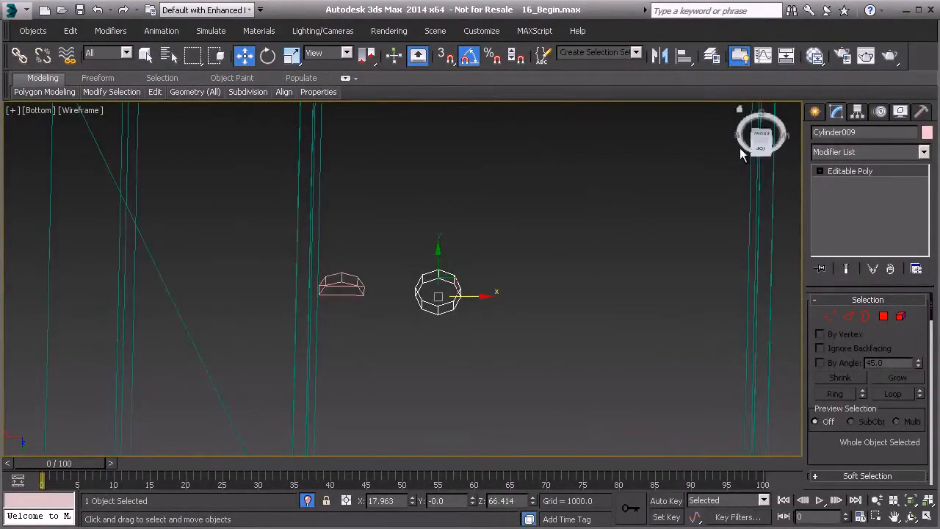
{"action": "middle_click_drag", "start_coordinate": [524, 230], "coordinate": [528, 256], "text": "alt"}
{"action": "key", "text": "v"}
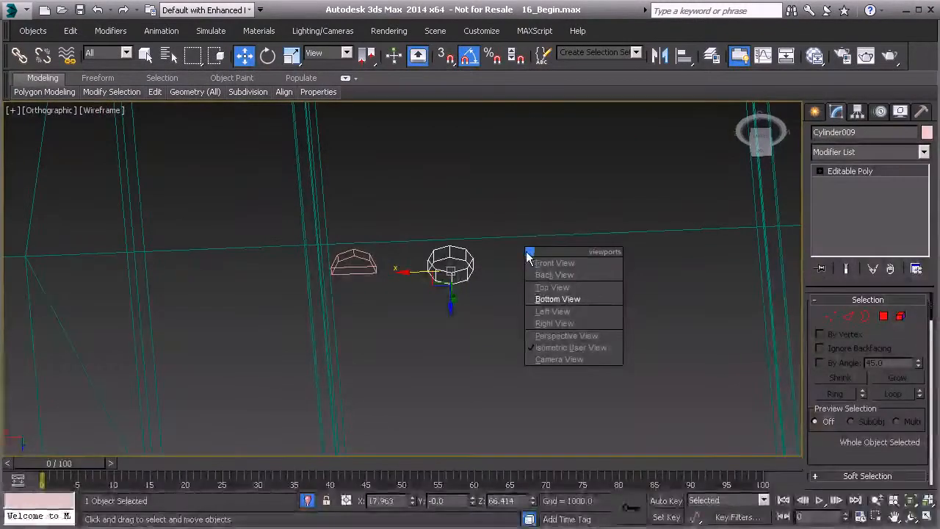
{"action": "left_click", "coordinate": [544, 300]}
{"action": "scroll", "coordinate": [423, 275], "scroll_direction": "up", "scroll_amount": 10}
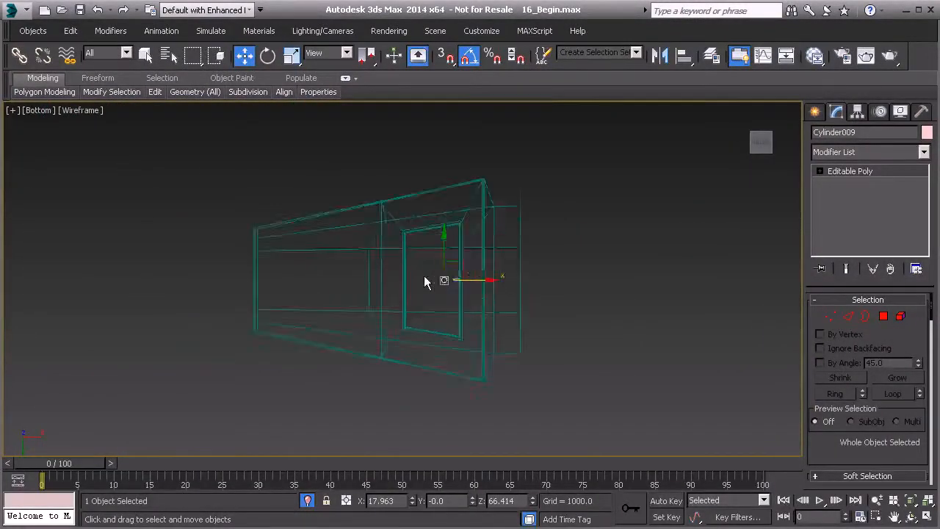
{"action": "middle_click_drag", "start_coordinate": [473, 279], "coordinate": [413, 274]}
{"action": "scroll", "coordinate": [413, 274], "scroll_direction": "up", "scroll_amount": 6}
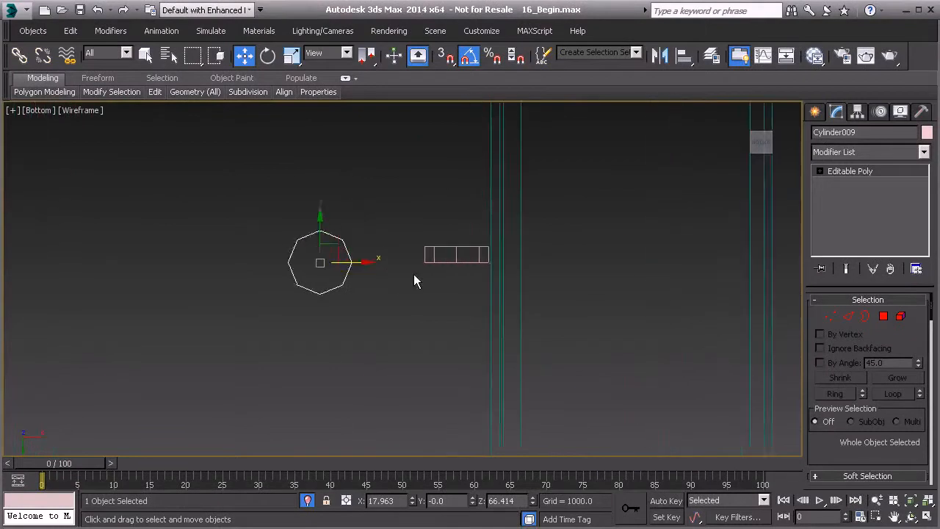
{"action": "left_click", "coordinate": [455, 248]}
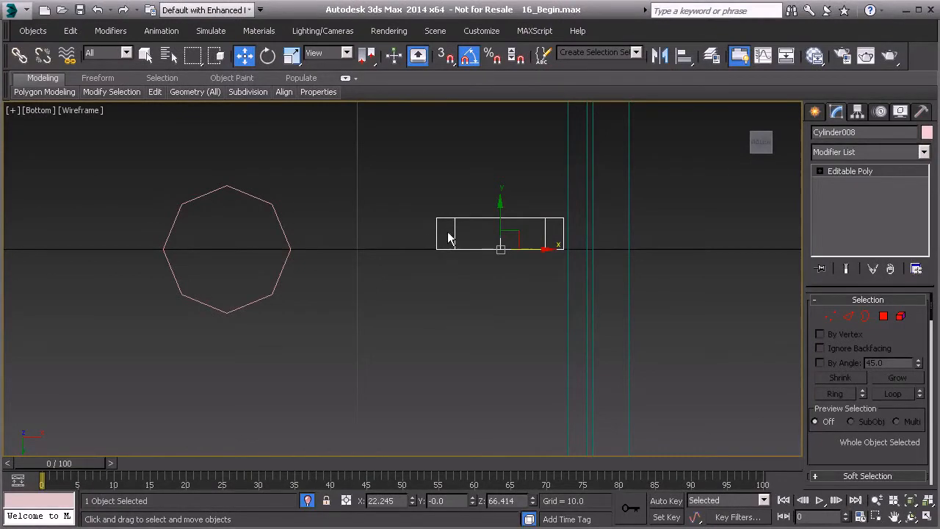
{"action": "left_click_drag", "start_coordinate": [500, 219], "coordinate": [500, 233]}
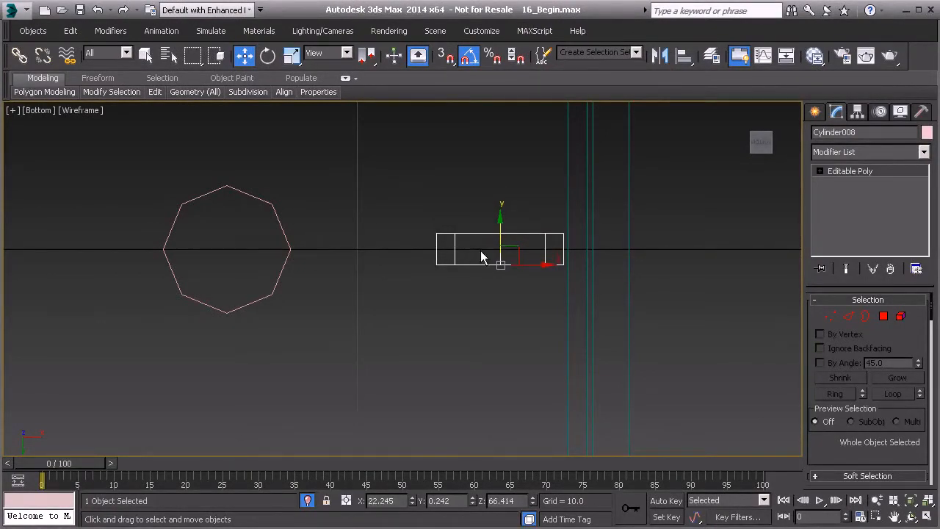
{"action": "left_click_drag", "start_coordinate": [499, 234], "coordinate": [500, 233]}
With angle snap off, rotate the flat cylinder about 22.26 degrees around Z so one flat side faces the half cylinder.
{"action": "left_click", "coordinate": [258, 197]}
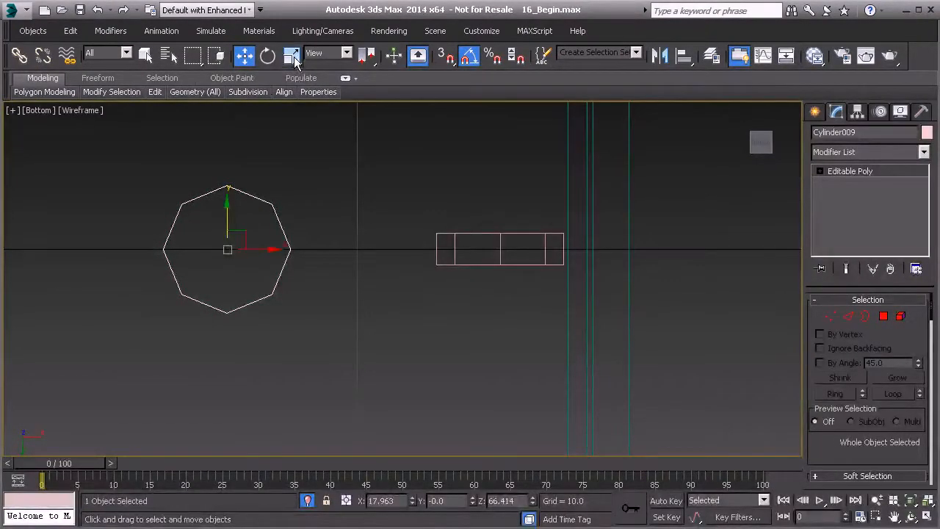
{"action": "left_click", "coordinate": [268, 55]}
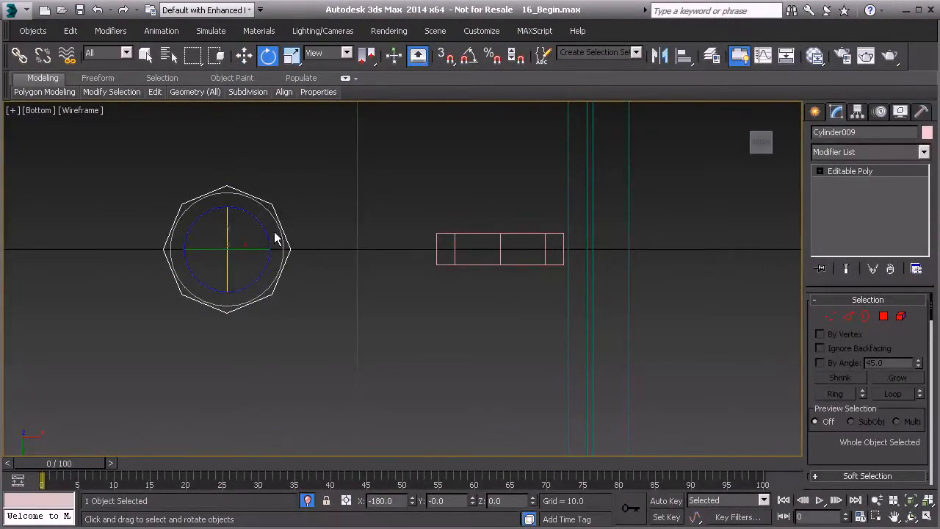
{"action": "left_click_drag", "start_coordinate": [259, 217], "coordinate": [284, 233]}
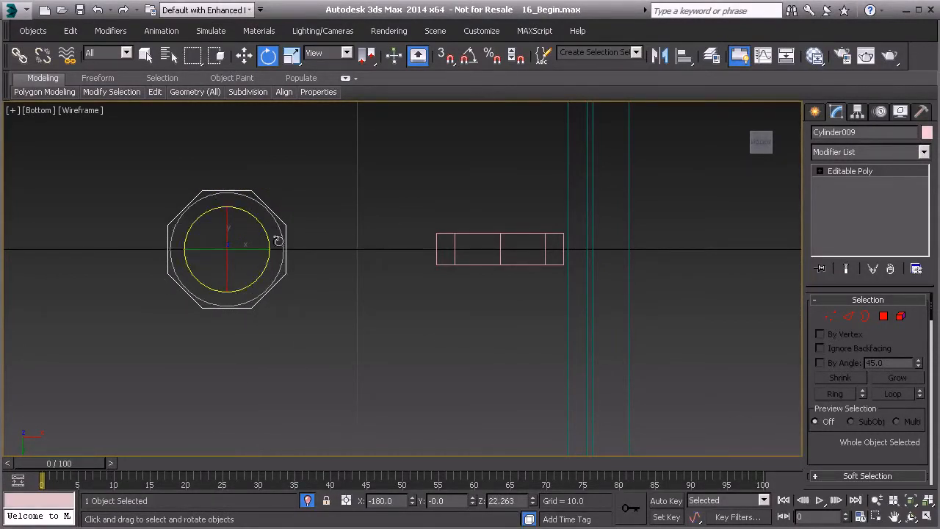
Select the flat cylinder's side polygon that faces the half cylinder.
{"action": "left_click", "coordinate": [883, 316]}
{"action": "key", "text": "p"}
{"action": "middle_click_drag", "start_coordinate": [395, 293], "coordinate": [375, 327], "text": "alt"}
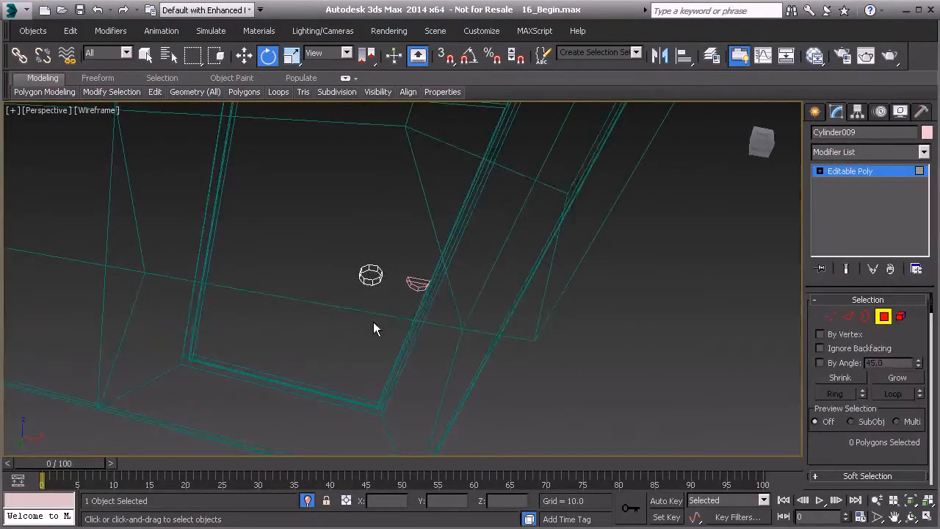
{"action": "key", "text": "F3"}
{"action": "mouse_move", "coordinate": [382, 290]}
{"action": "middle_mouse_down", "text": "alt"}
{"action": "mouse_move", "coordinate": [385, 300]}
{"action": "mouse_move", "coordinate": [401, 285]}
{"action": "middle_mouse_up", "text": "alt"}
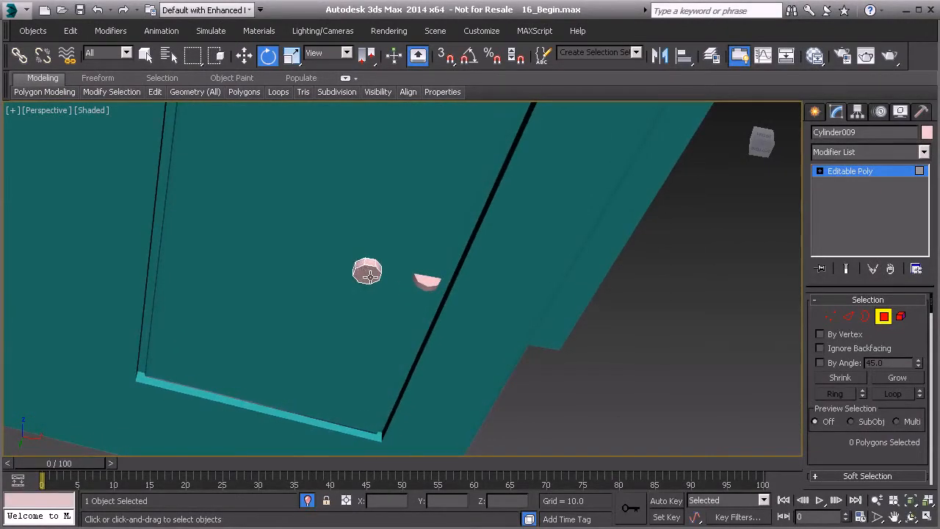
{"action": "key", "text": "z"}
{"action": "middle_click_drag", "start_coordinate": [369, 277], "coordinate": [558, 284], "text": "alt"}
{"action": "left_click", "coordinate": [337, 280]}
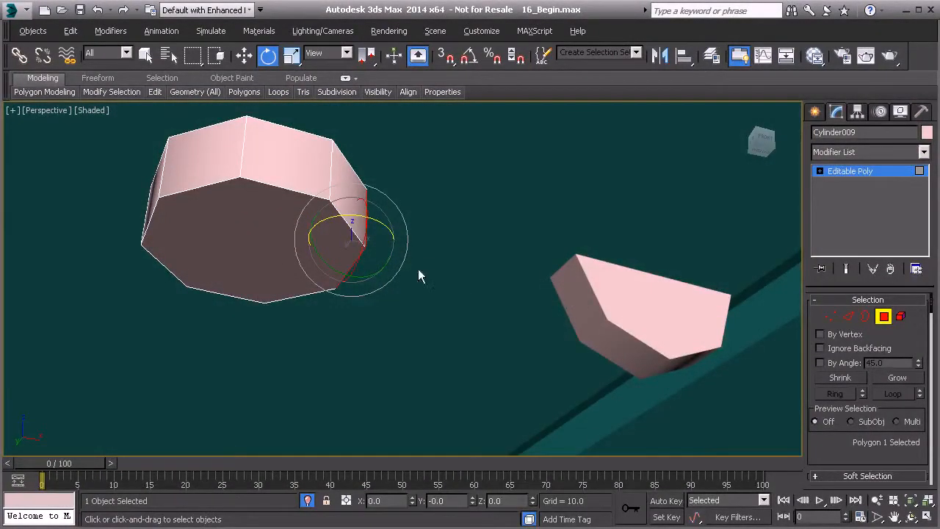
Attach the half cylinder to the flat cylinder as one Editable Poly object.
{"action": "left_click", "coordinate": [884, 317]}
{"action": "scroll", "coordinate": [837, 434], "scroll_direction": "down", "scroll_amount": 5}
{"action": "left_click", "coordinate": [834, 471]}
{"action": "middle_click_drag", "start_coordinate": [650, 336], "coordinate": [624, 335], "text": "alt"}
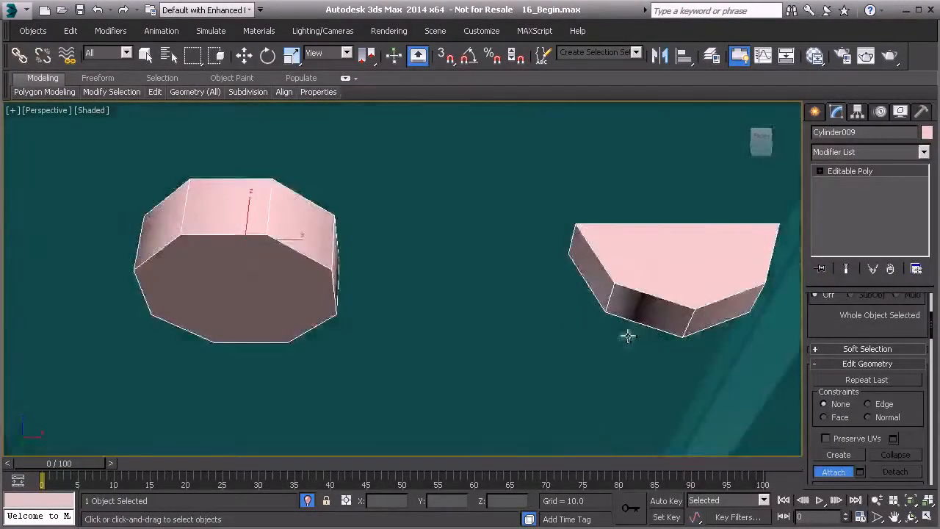
{"action": "key", "text": "w"}
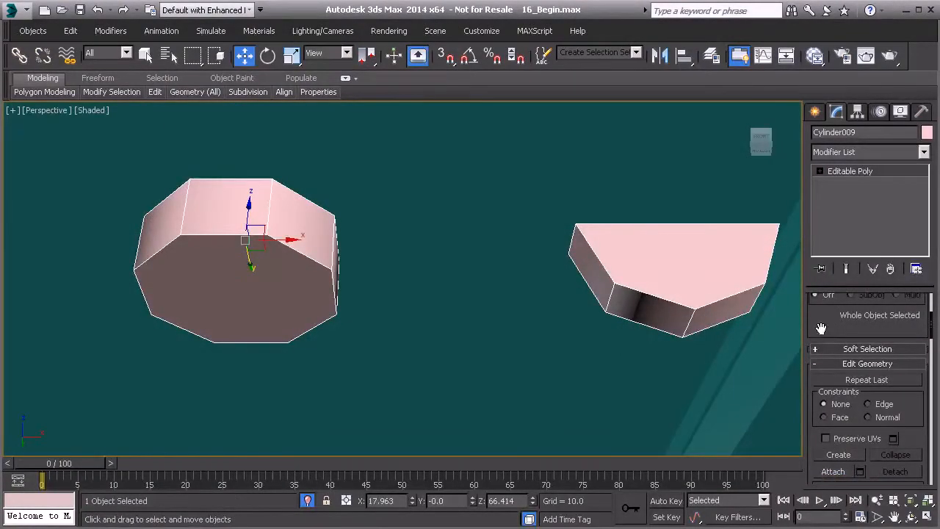
Select the facing side polygons of the flat cylinder and half cylinder and bridge them with one segment.
{"action": "key", "text": "4"}
{"action": "middle_click_drag", "start_coordinate": [464, 293], "coordinate": [480, 299], "text": "alt"}
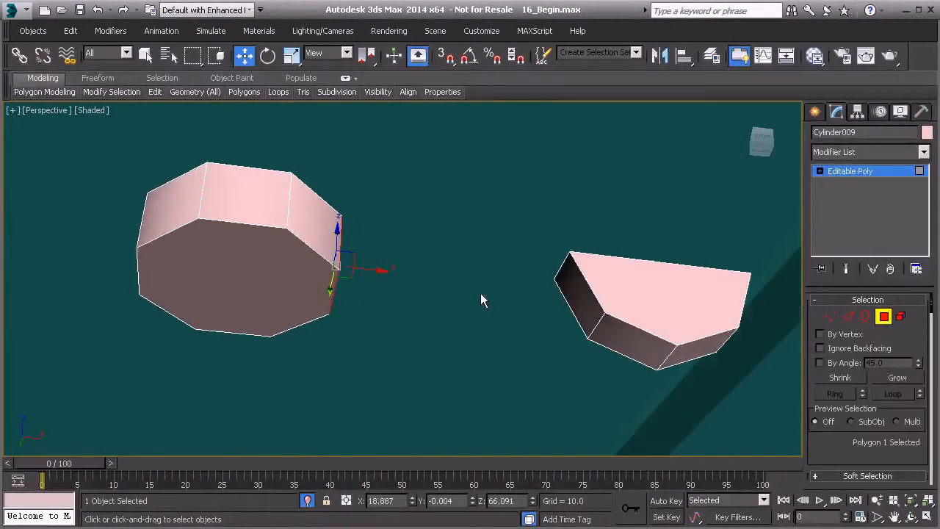
{"action": "left_click", "coordinate": [572, 292], "text": "ctrl"}
{"action": "middle_click_drag", "start_coordinate": [572, 292], "coordinate": [507, 308], "text": "alt"}
{"action": "scroll", "coordinate": [870, 433], "scroll_direction": "down", "scroll_amount": 3}
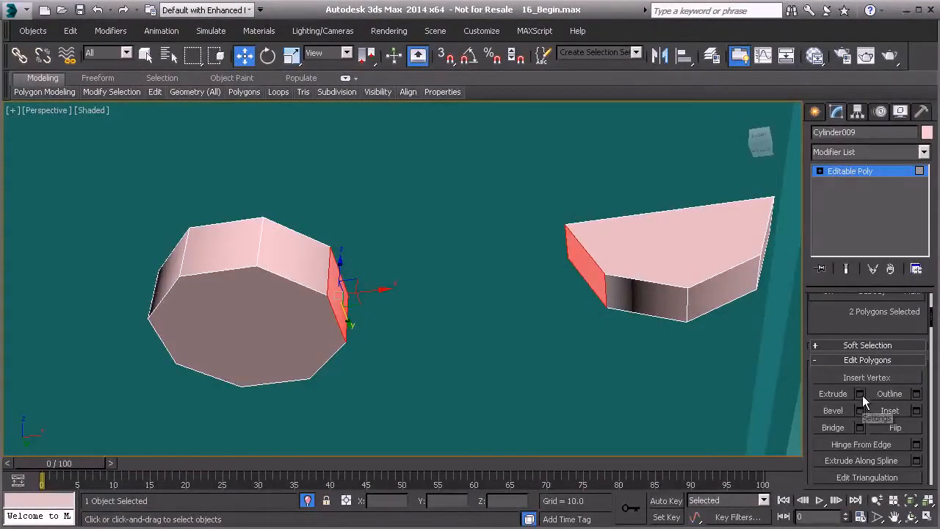
{"action": "left_click", "coordinate": [859, 428]}
{"action": "middle_click_drag", "start_coordinate": [444, 363], "coordinate": [341, 354], "text": "alt"}
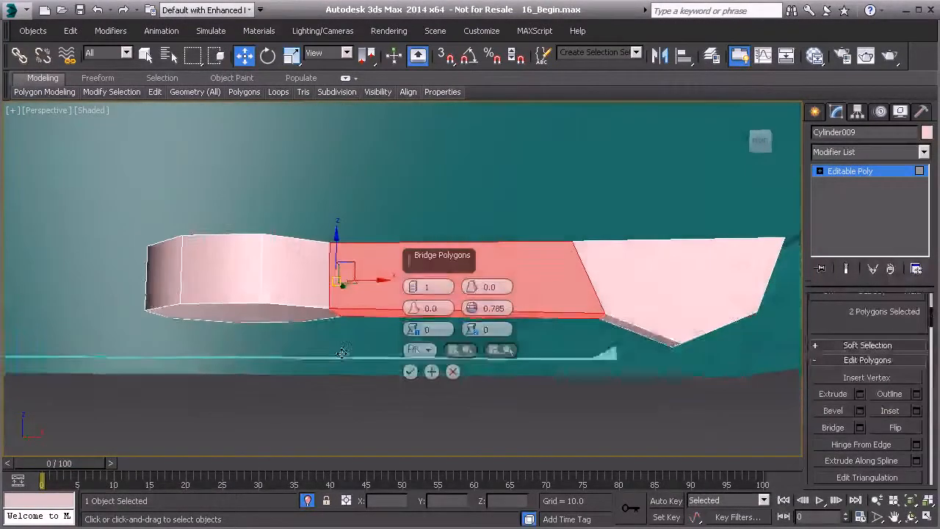
{"action": "left_click", "coordinate": [410, 371]}
Select the flat cylinder's large underside polygon and inset it to form a rim.
{"action": "middle_click_drag", "start_coordinate": [503, 318], "coordinate": [350, 294], "text": "alt"}
{"action": "left_click", "coordinate": [305, 289]}
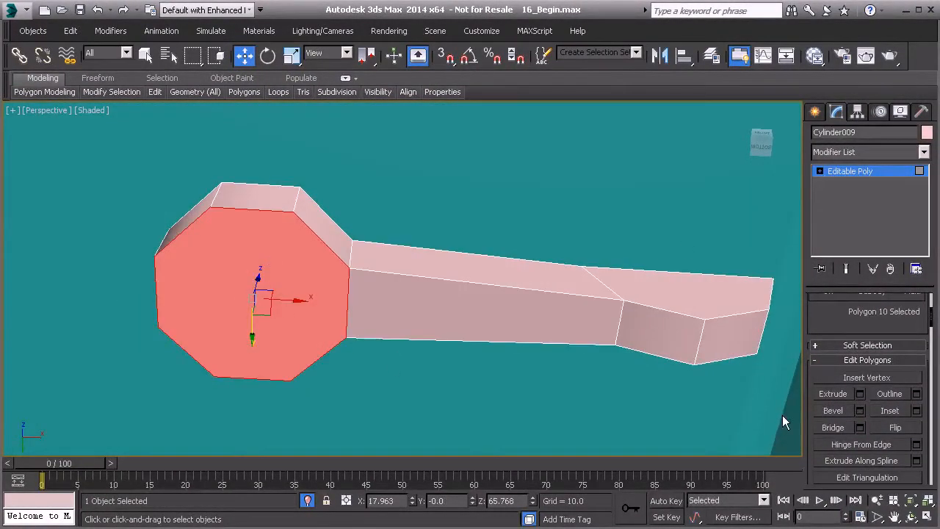
{"action": "scroll", "coordinate": [867, 350], "scroll_direction": "down", "scroll_amount": 2}
{"action": "left_click", "coordinate": [916, 365]}
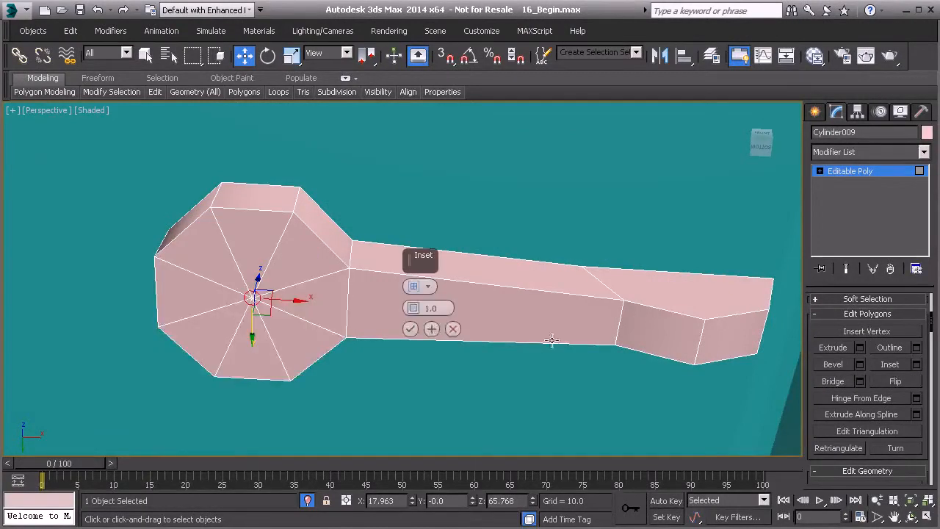
{"action": "left_click_drag", "start_coordinate": [413, 308], "coordinate": [413, 316]}
{"action": "left_click", "coordinate": [411, 329]}
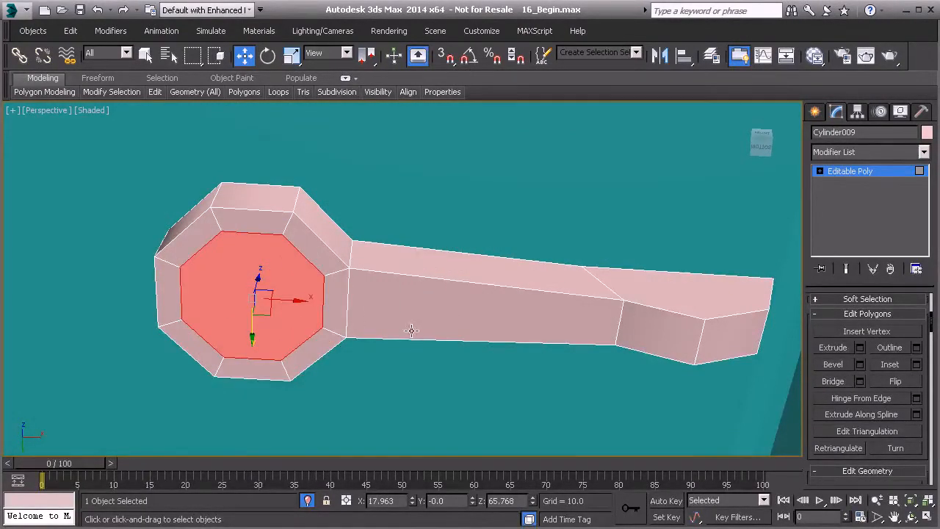
Extrude the inset polygon inward by a height of -0.374 to hollow the ring, and leave polygon editing.
{"action": "left_click", "coordinate": [859, 348]}
{"action": "left_click_drag", "start_coordinate": [413, 308], "coordinate": [409, 361]}
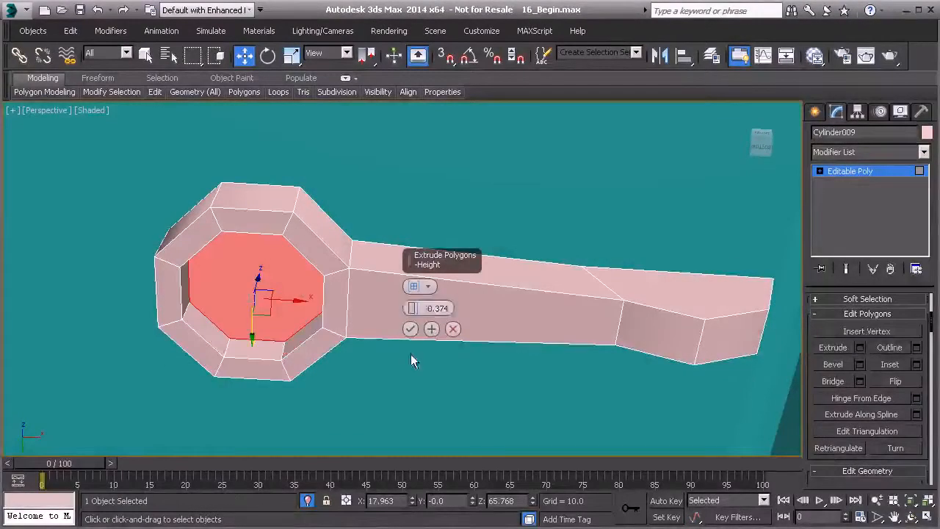
{"action": "left_click", "coordinate": [411, 329]}
{"action": "middle_click_drag", "start_coordinate": [361, 326], "coordinate": [450, 314], "text": "alt"}
{"action": "left_click", "coordinate": [861, 170]}
Cut an edge across the half cylinder's two half-disc sides, from the middle of the straight edge to the lowest corner.
{"action": "middle_click_drag", "start_coordinate": [672, 294], "coordinate": [489, 331], "text": "alt"}
{"action": "scroll", "coordinate": [486, 299], "scroll_direction": "up", "scroll_amount": 2}
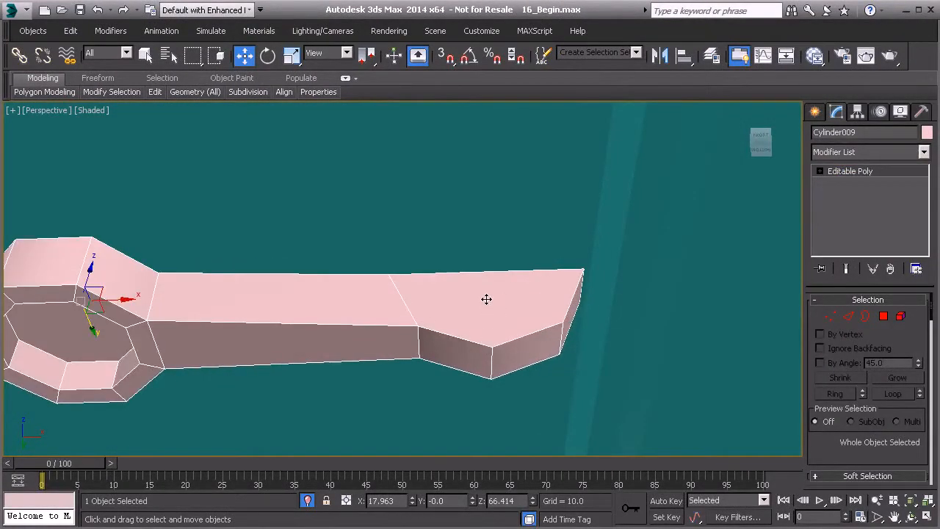
{"action": "left_click", "coordinate": [884, 317]}
{"action": "left_click", "coordinate": [482, 314]}
{"action": "mouse_move", "coordinate": [488, 325]}
{"action": "middle_mouse_down", "text": "alt"}
{"action": "mouse_move", "coordinate": [499, 334]}
{"action": "mouse_move", "coordinate": [479, 321]}
{"action": "middle_mouse_up", "text": "alt"}
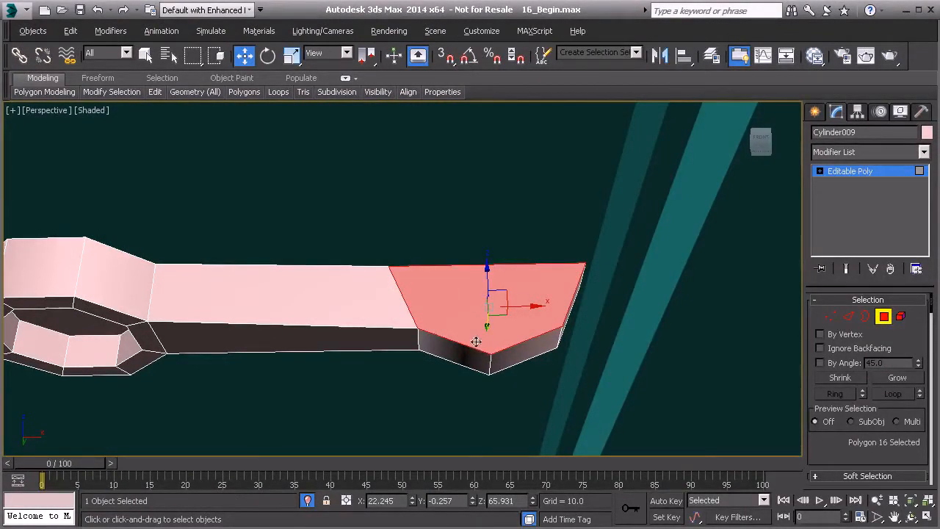
{"action": "left_click", "coordinate": [828, 316]}
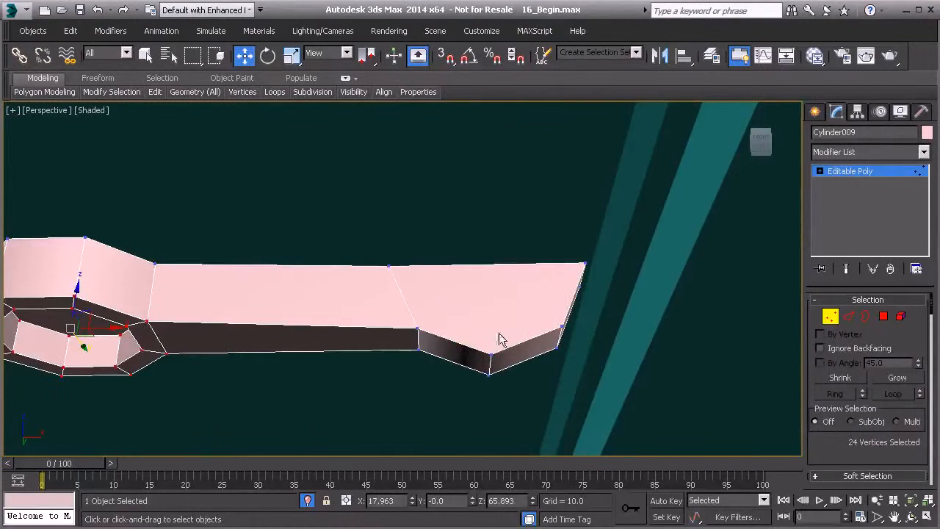
{"action": "right_click", "coordinate": [389, 264]}
{"action": "left_click", "coordinate": [323, 145]}
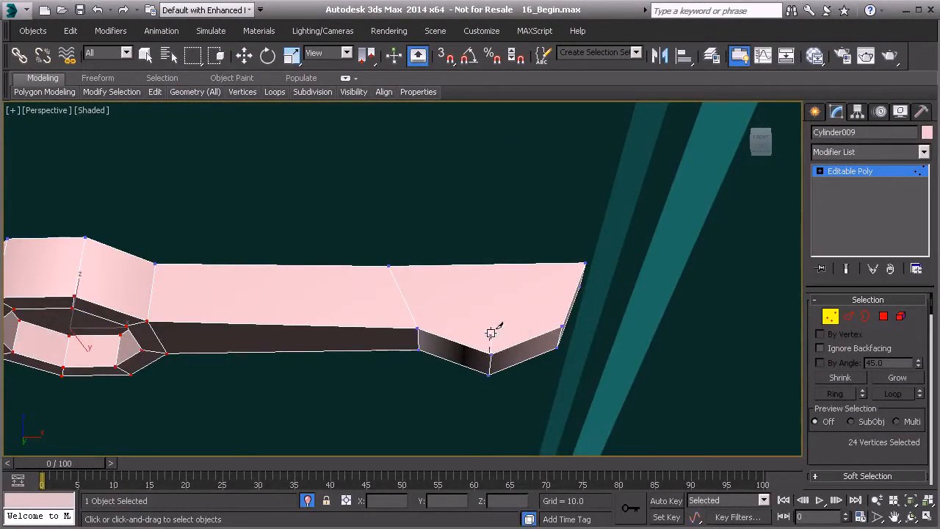
{"action": "left_click", "coordinate": [488, 264]}
{"action": "middle_click_drag", "start_coordinate": [473, 370], "coordinate": [741, 401], "text": "alt"}
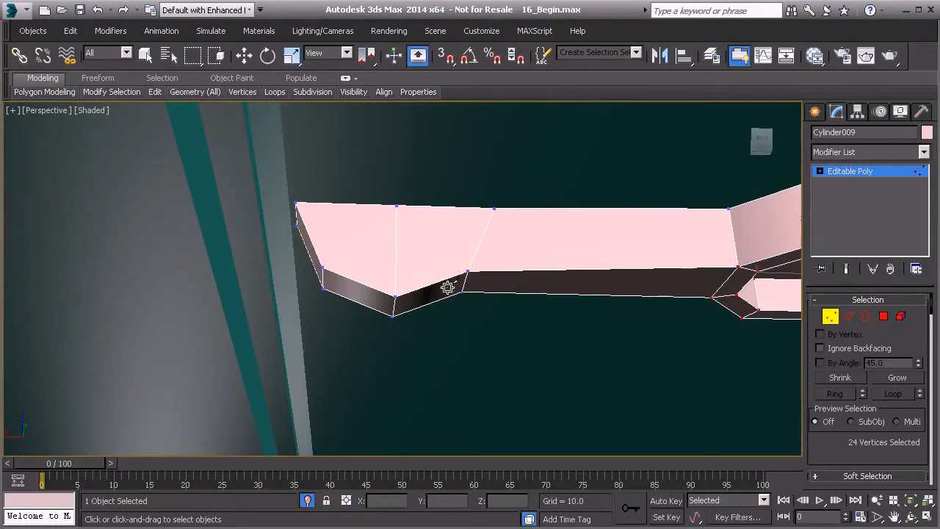
{"action": "middle_click_drag", "start_coordinate": [416, 307], "coordinate": [432, 307], "text": "alt"}
{"action": "left_click", "coordinate": [834, 318]}
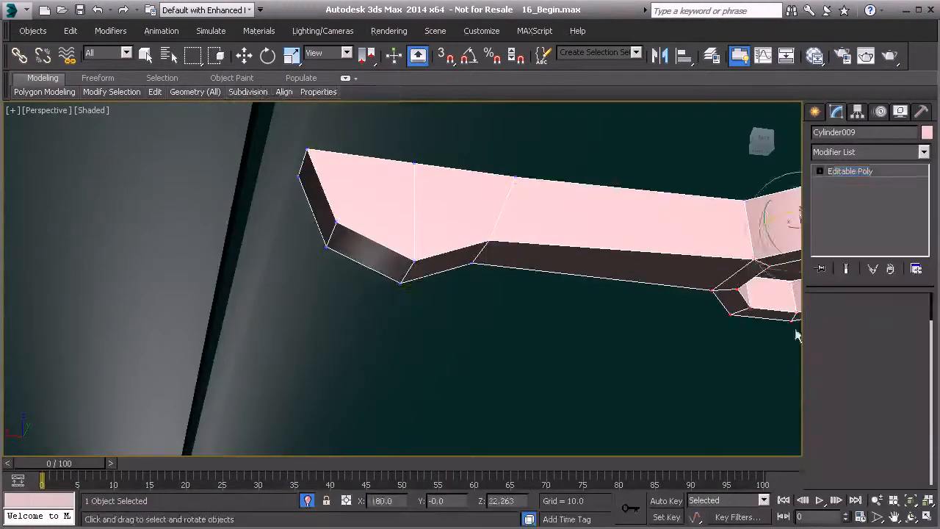
Apply a TurboSmooth modifier to the joined part and check its rounded shape.
{"action": "middle_click_drag", "start_coordinate": [650, 346], "coordinate": [564, 358]}
{"action": "scroll", "coordinate": [564, 357], "scroll_direction": "down", "scroll_amount": 3}
{"action": "left_click", "coordinate": [924, 153]}
{"action": "left_click_drag", "start_coordinate": [925, 188], "coordinate": [924, 492]}
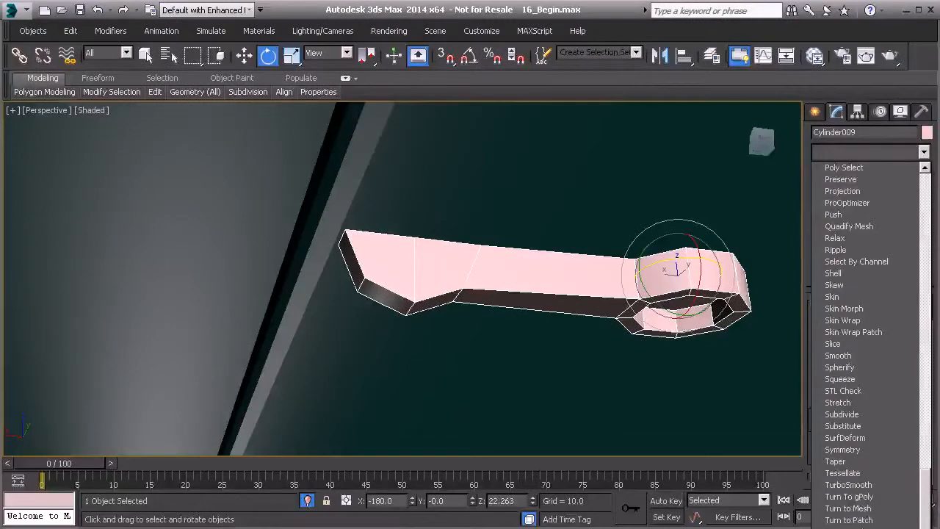
{"action": "left_click", "coordinate": [848, 484]}
{"action": "middle_click_drag", "start_coordinate": [634, 361], "coordinate": [540, 350], "text": "alt"}
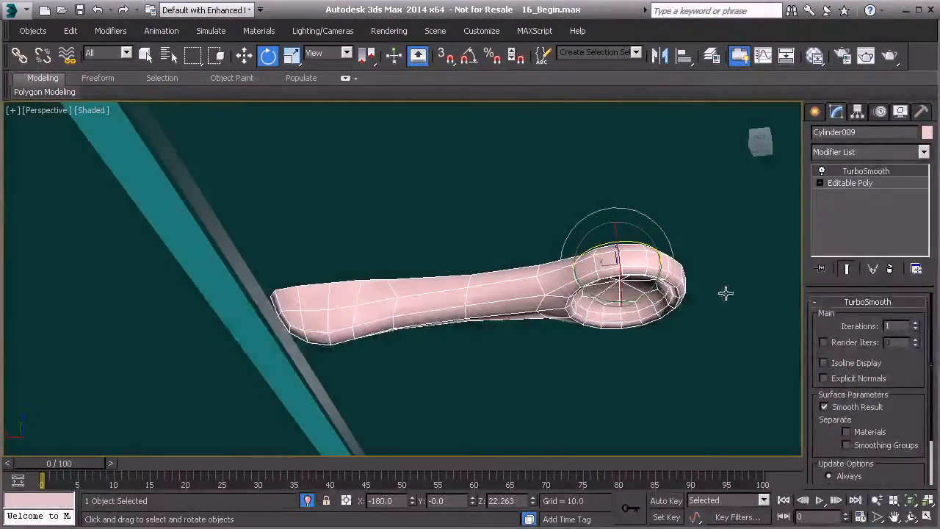
{"action": "middle_click_drag", "start_coordinate": [660, 272], "coordinate": [606, 269], "text": "alt"}
At the Editable Poly level with the end result shown, delete the part's unseen upper polygons.
{"action": "left_click", "coordinate": [841, 184]}
{"action": "left_click", "coordinate": [848, 268]}
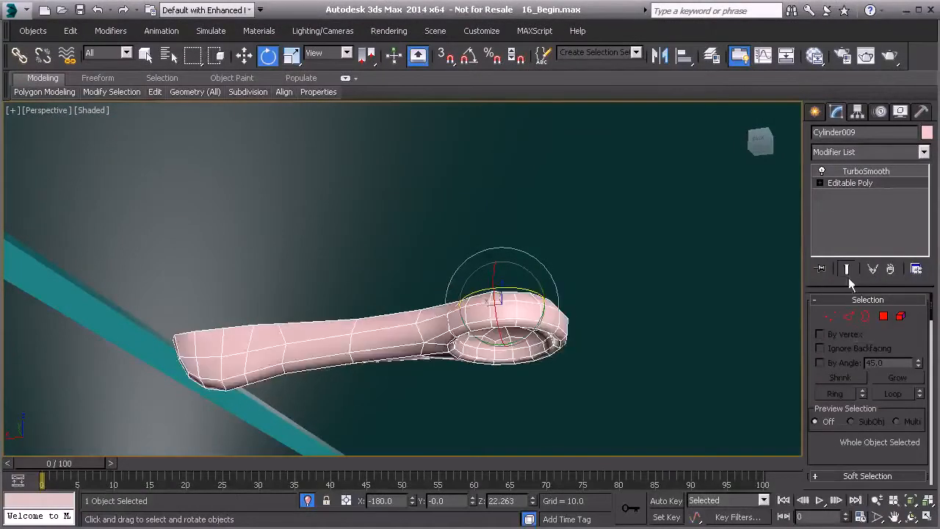
{"action": "middle_click_drag", "start_coordinate": [522, 265], "coordinate": [506, 292], "text": "alt"}
{"action": "left_click", "coordinate": [498, 383]}
{"action": "left_click", "coordinate": [510, 299]}
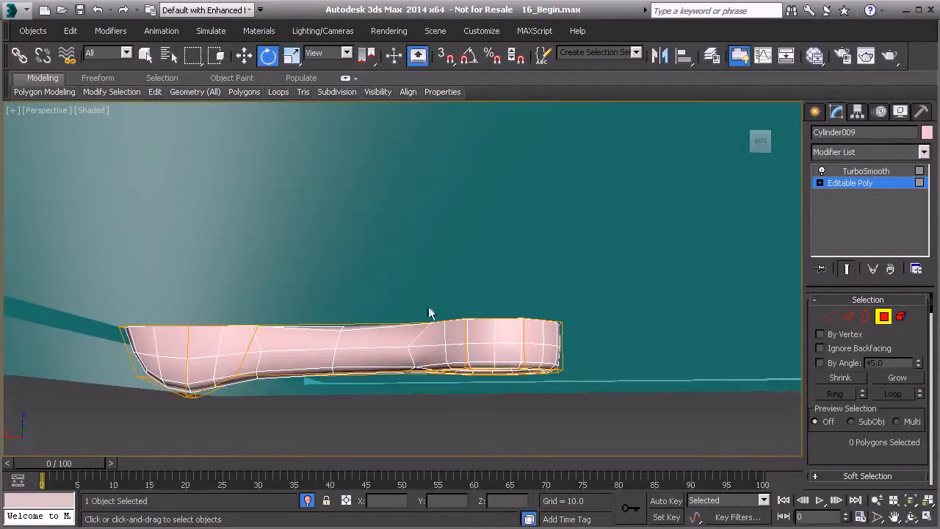
{"action": "middle_click_drag", "start_coordinate": [429, 313], "coordinate": [443, 361], "text": "alt"}
{"action": "left_click", "coordinate": [363, 321]}
{"action": "key", "text": "Delete"}
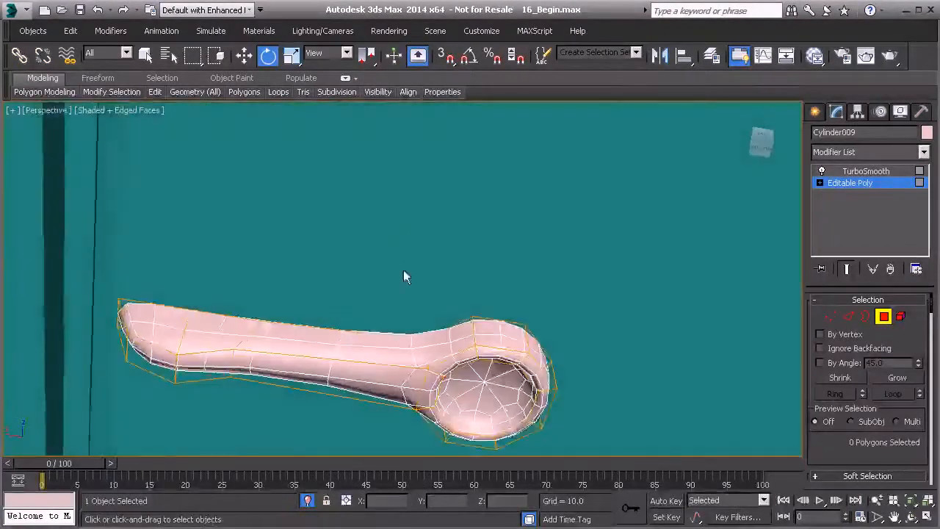
{"action": "left_click", "coordinate": [883, 317]}
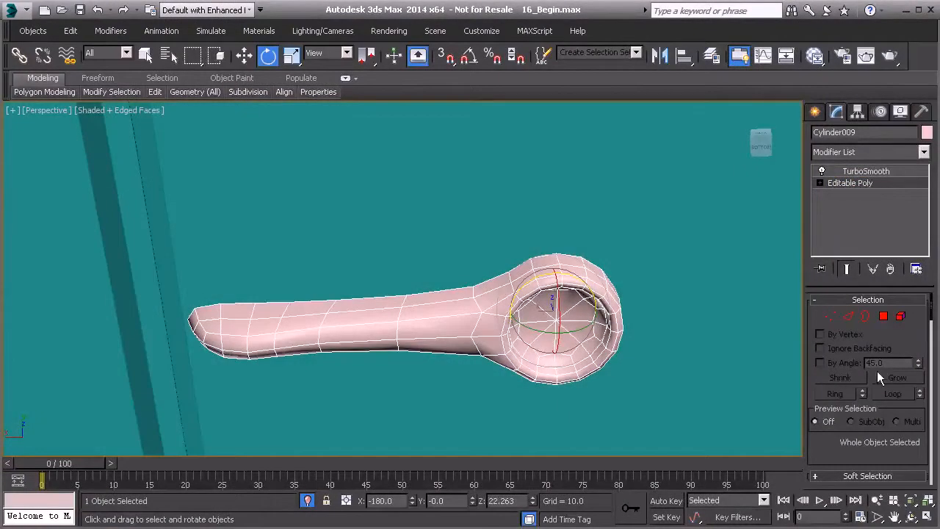
Enable Isoline Display in the TurboSmooth modifier and set its iterations to 2.
{"action": "left_click_drag", "start_coordinate": [883, 349], "coordinate": [883, 346]}
{"action": "left_click", "coordinate": [866, 171]}
{"action": "left_click", "coordinate": [823, 362]}
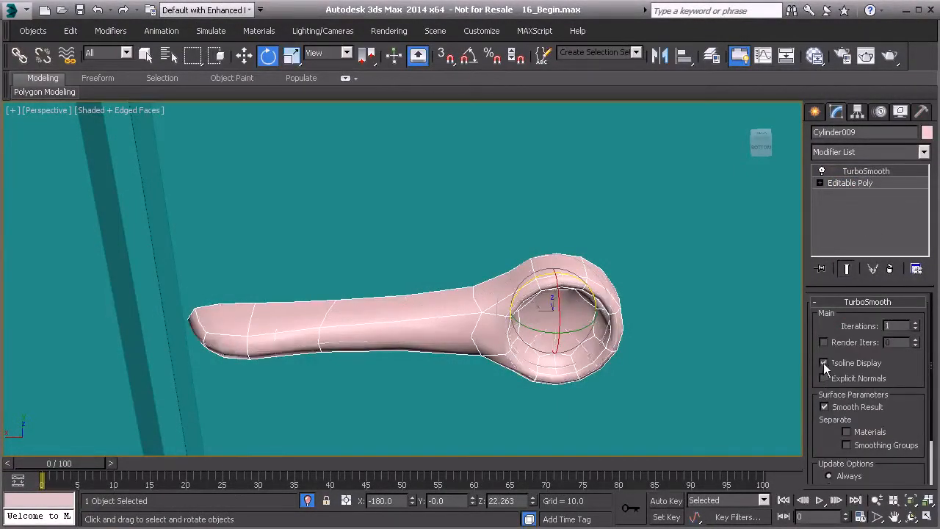
{"action": "left_click", "coordinate": [915, 324]}
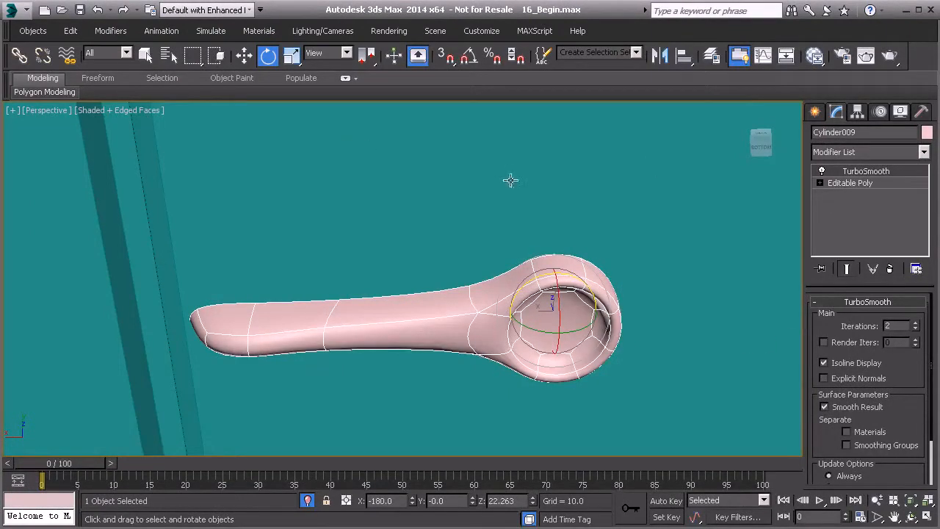
At the Editable Poly level, add a SwiftLoop edge loop on the rim around the ring's hollow.
{"action": "left_click", "coordinate": [841, 185]}
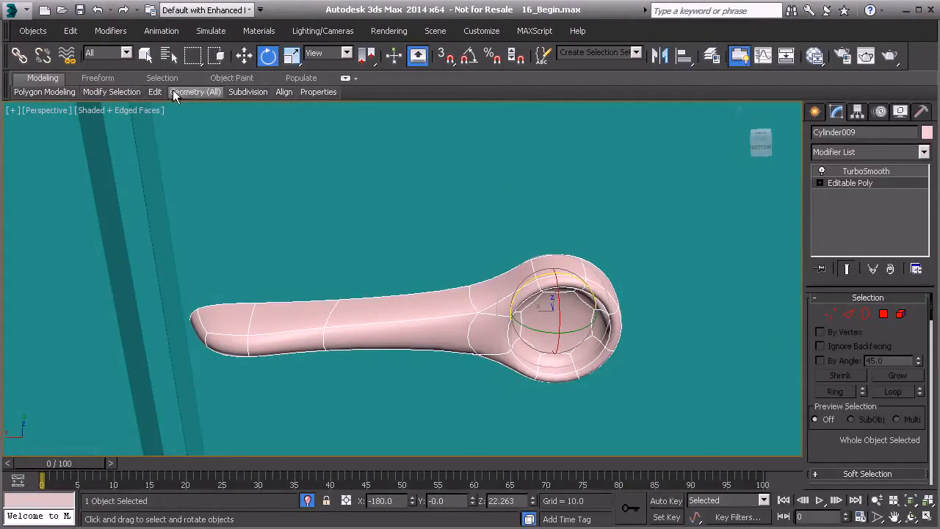
{"action": "mouse_move", "coordinate": [156, 93]}
{"action": "left_click", "coordinate": [282, 128]}
{"action": "middle_click_drag", "start_coordinate": [369, 290], "coordinate": [414, 283], "text": "alt"}
{"action": "scroll", "coordinate": [414, 283], "scroll_direction": "up", "scroll_amount": 3}
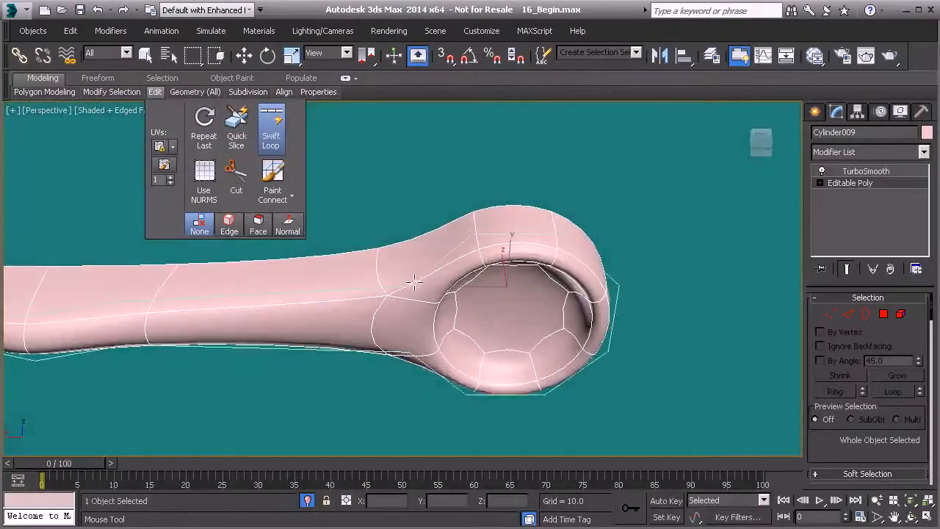
{"action": "left_click", "coordinate": [848, 314]}
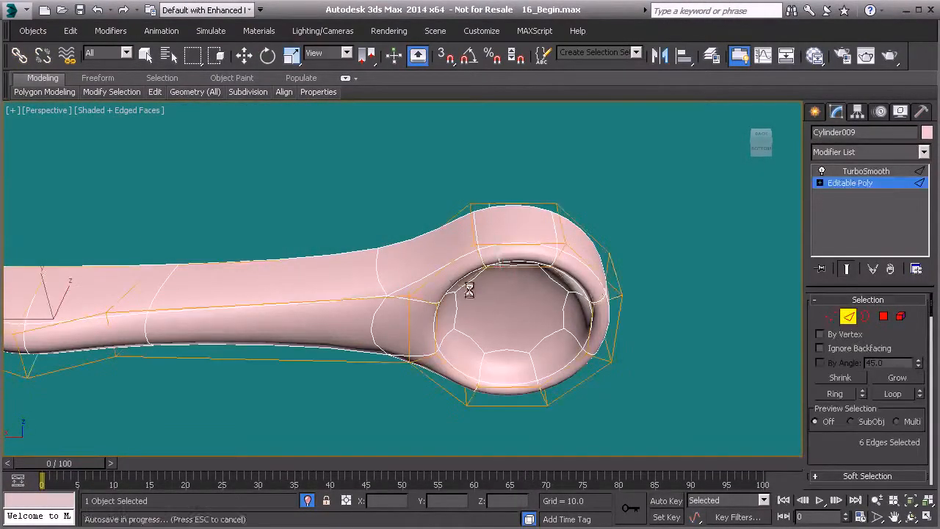
{"action": "left_click", "coordinate": [429, 298]}
{"action": "middle_click_drag", "start_coordinate": [433, 301], "coordinate": [466, 126], "text": "alt"}
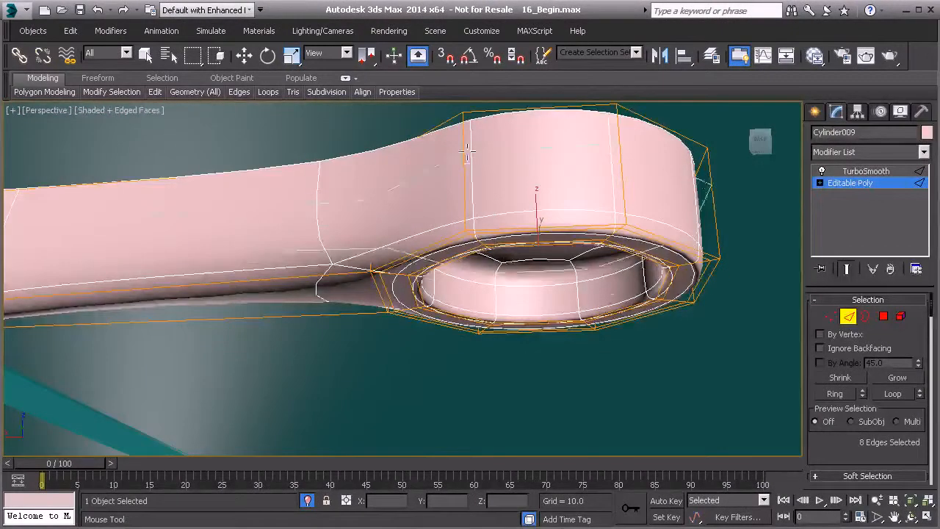
Try placing more SwiftLoop edge loops on the ring's outer wall and along the arm, and leave edge editing.
{"action": "double_click", "coordinate": [463, 121]}
{"action": "middle_click_drag", "start_coordinate": [276, 194], "coordinate": [477, 237]}
{"action": "left_click", "coordinate": [206, 248]}
{"action": "middle_click_drag", "start_coordinate": [235, 317], "coordinate": [457, 263]}
{"action": "middle_click_drag", "start_coordinate": [426, 303], "coordinate": [394, 313], "text": "alt"}
{"action": "scroll", "coordinate": [394, 312], "scroll_direction": "down", "scroll_amount": 5}
{"action": "mouse_move", "coordinate": [487, 306]}
{"action": "middle_mouse_down"}
{"action": "mouse_move", "coordinate": [428, 298]}
{"action": "mouse_move", "coordinate": [483, 251]}
{"action": "mouse_move", "coordinate": [457, 272]}
{"action": "mouse_move", "coordinate": [475, 301]}
{"action": "middle_mouse_up"}
{"action": "double_click", "coordinate": [482, 251]}
{"action": "left_click", "coordinate": [564, 301]}
{"action": "middle_click_drag", "start_coordinate": [563, 301], "coordinate": [596, 265]}
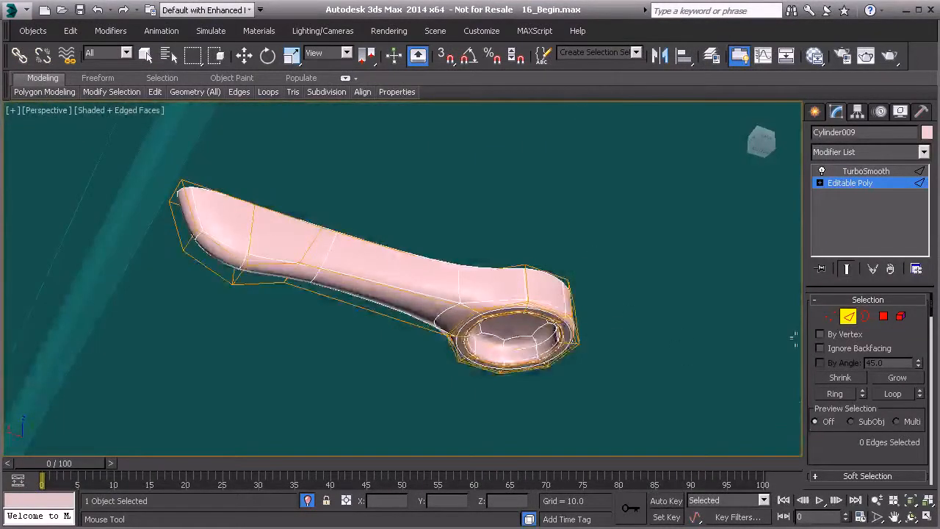
{"action": "key", "text": "w"}
{"action": "left_click", "coordinate": [848, 317]}
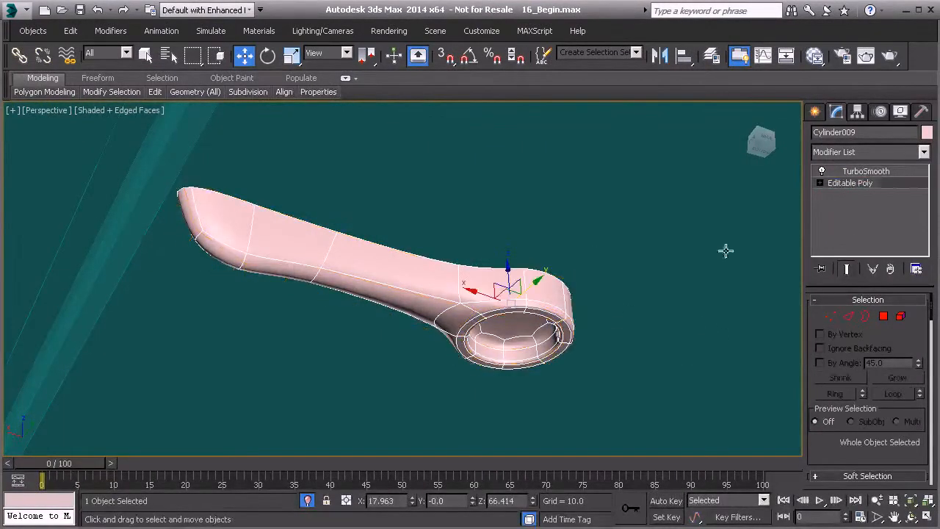
Set the smoothed part's object color to black and assign it the standard material from the Slate Material Editor.
{"action": "left_click", "coordinate": [926, 133]}
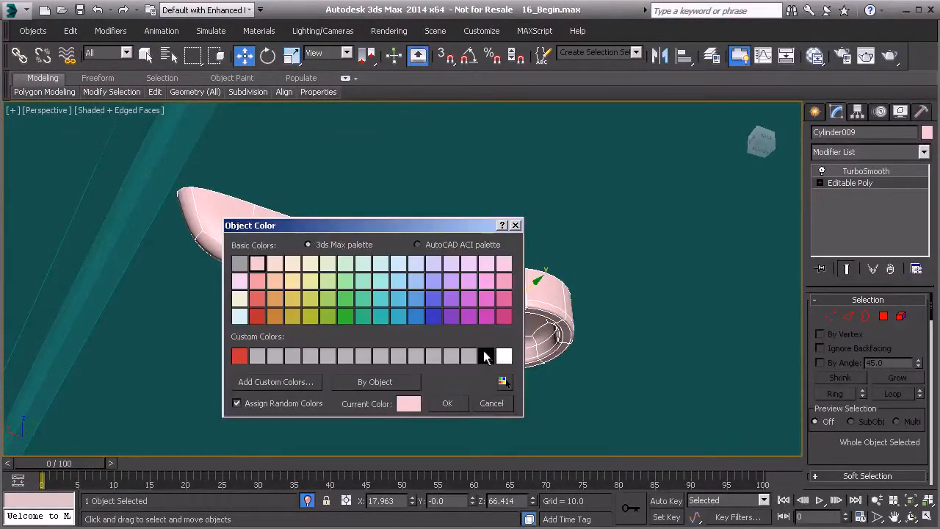
{"action": "left_click", "coordinate": [447, 403]}
{"action": "left_click", "coordinate": [814, 56]}
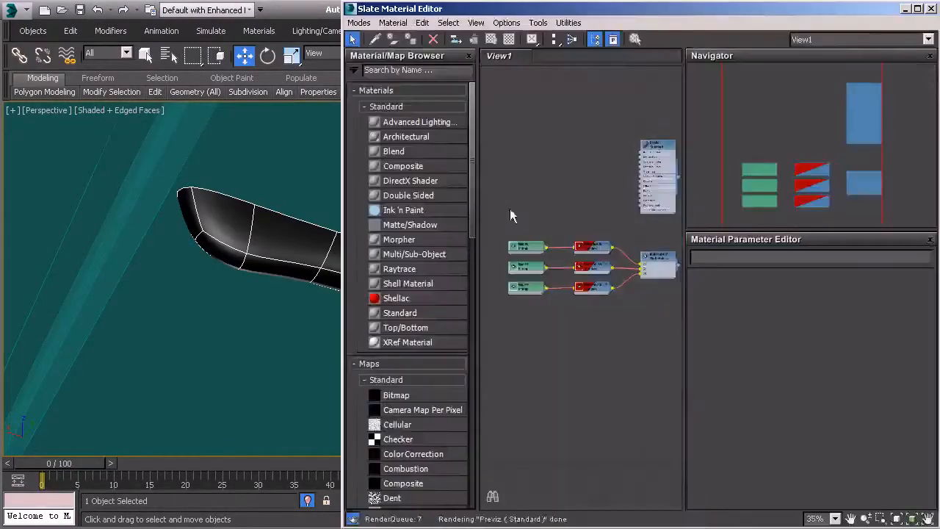
{"action": "left_click", "coordinate": [410, 39]}
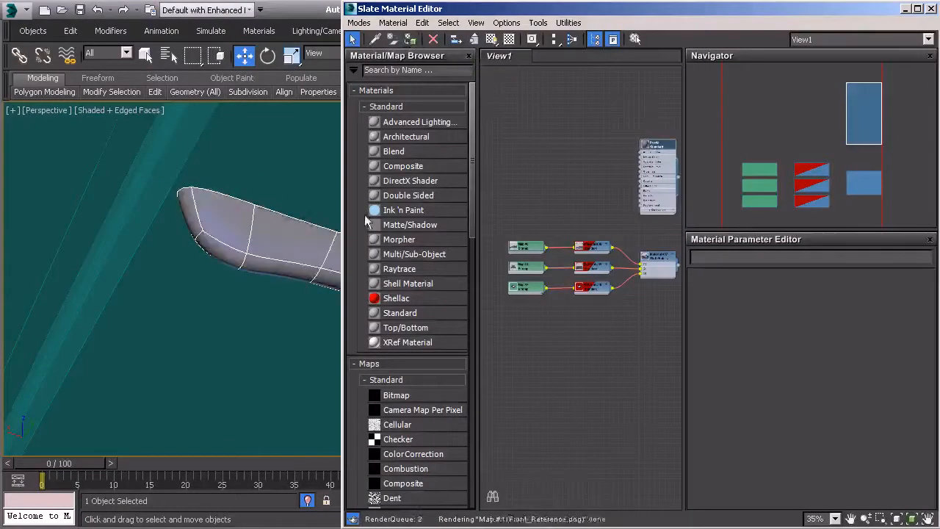
Assign the same standard material to the surrounding body box and set its object color to black.
{"action": "left_click", "coordinate": [271, 201]}
{"action": "left_click", "coordinate": [409, 42]}
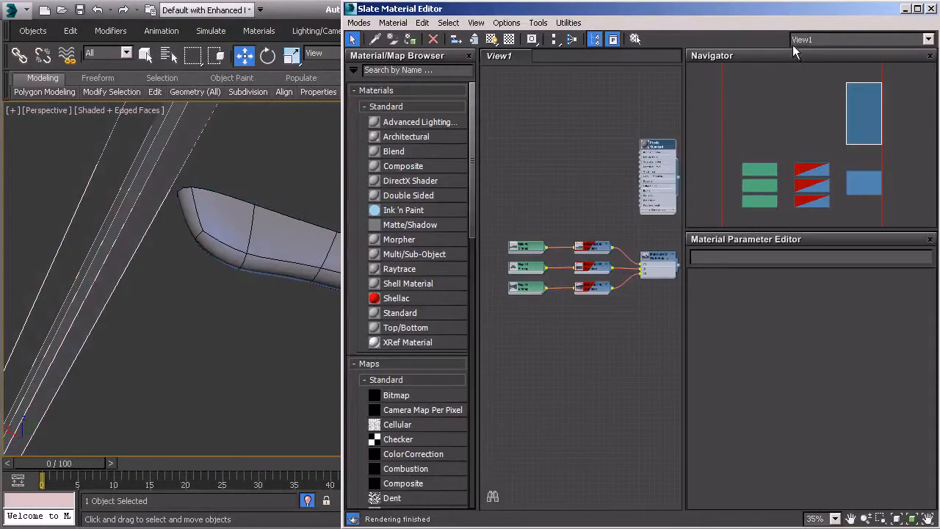
{"action": "left_click", "coordinate": [930, 9]}
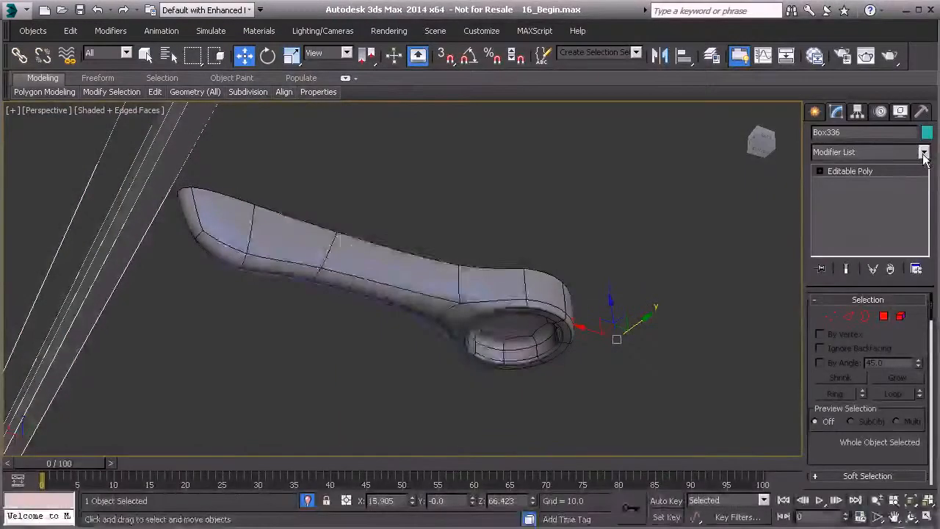
{"action": "left_click", "coordinate": [926, 132]}
{"action": "left_click", "coordinate": [482, 360]}
{"action": "left_click", "coordinate": [455, 406]}
Check the part on the box's underside panel and exit isolation to display the whole car.
{"action": "scroll", "coordinate": [478, 378], "scroll_direction": "down", "scroll_amount": 5}
{"action": "mouse_move", "coordinate": [478, 378]}
{"action": "middle_mouse_down", "text": "alt"}
{"action": "mouse_move", "coordinate": [484, 357]}
{"action": "mouse_move", "coordinate": [476, 360]}
{"action": "middle_mouse_up", "text": "alt"}
{"action": "scroll", "coordinate": [477, 363], "scroll_direction": "up", "scroll_amount": 10}
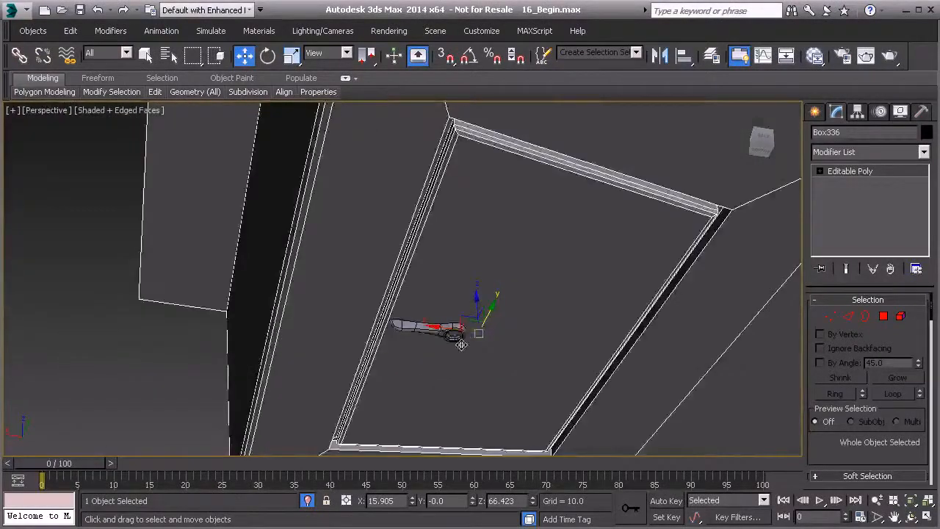
{"action": "middle_click_drag", "start_coordinate": [463, 399], "coordinate": [458, 378], "text": "alt"}
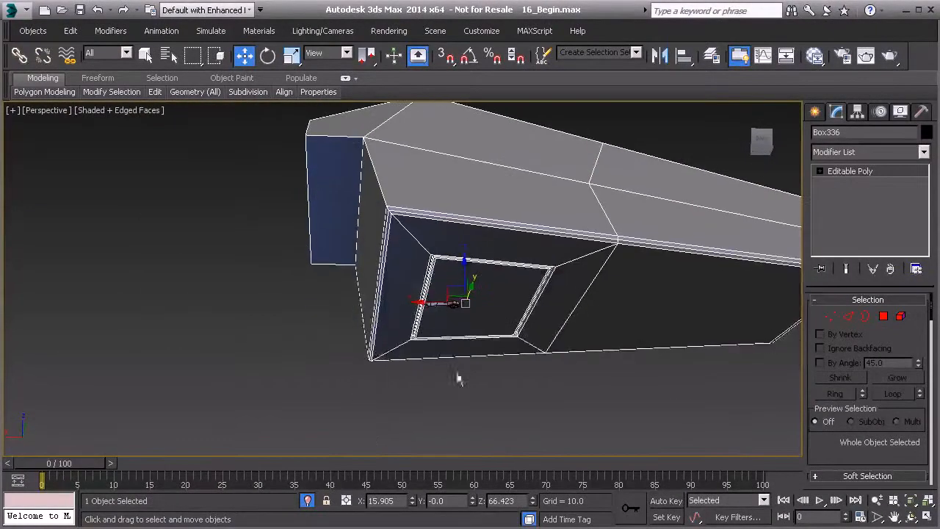
{"action": "left_click", "coordinate": [308, 500]}
{"action": "middle_click_drag", "start_coordinate": [453, 328], "coordinate": [446, 364], "text": "alt"}
{"action": "scroll", "coordinate": [445, 330], "scroll_direction": "down", "scroll_amount": 5}
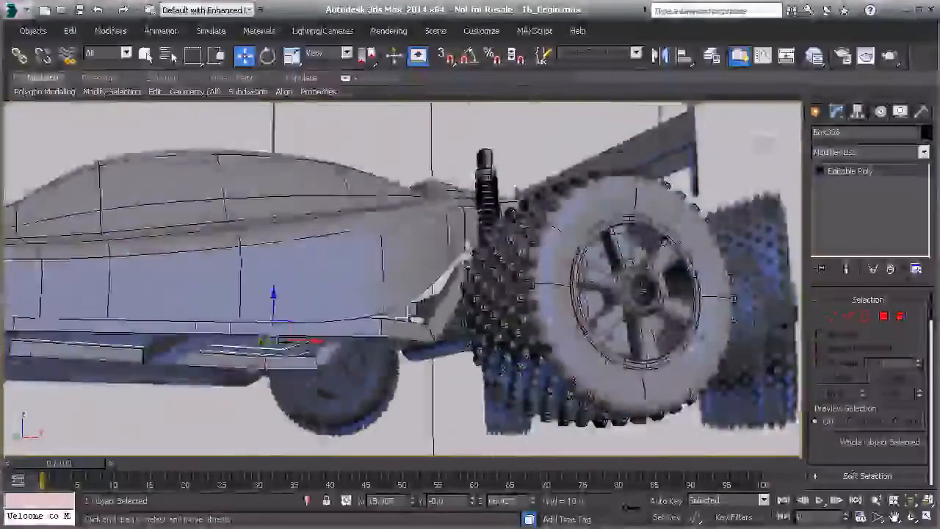
Clone the rounded screw head in the shock absorber's top ring as one independent copy placed beside the shock.
{"action": "middle_click_drag", "start_coordinate": [445, 195], "coordinate": [441, 221], "text": "alt"}
{"action": "scroll", "coordinate": [439, 222], "scroll_direction": "up", "scroll_amount": 6}
{"action": "middle_click_drag", "start_coordinate": [374, 197], "coordinate": [451, 234]}
{"action": "scroll", "coordinate": [450, 231], "scroll_direction": "up", "scroll_amount": 3}
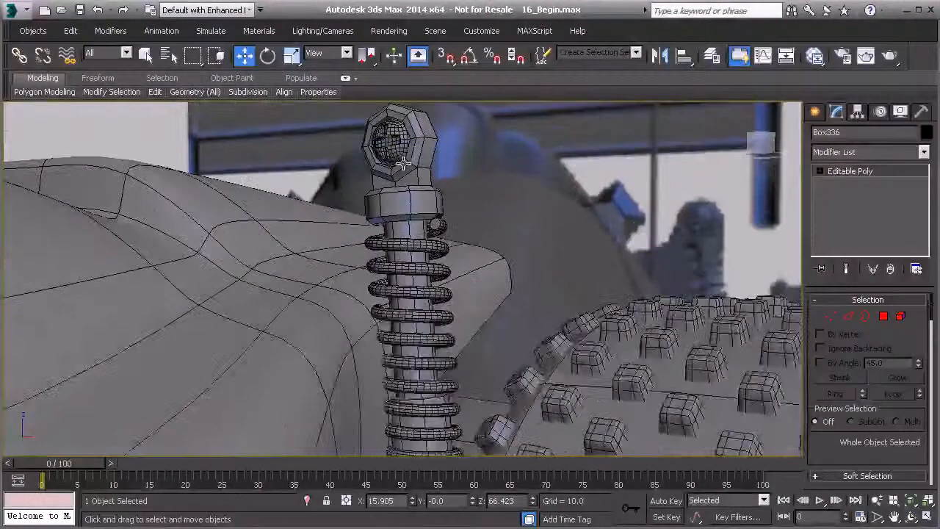
{"action": "left_click", "coordinate": [390, 146]}
{"action": "middle_click_drag", "start_coordinate": [544, 247], "coordinate": [461, 242], "text": "alt"}
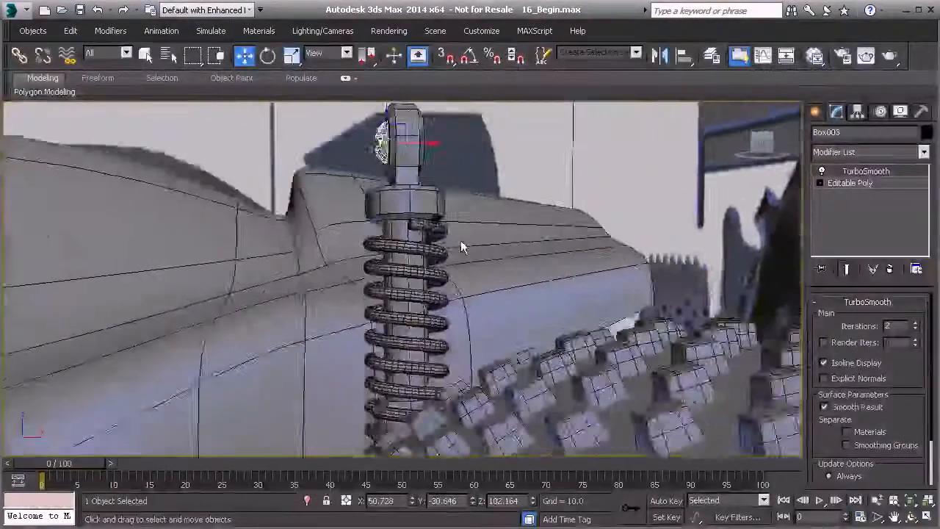
{"action": "scroll", "coordinate": [460, 241], "scroll_direction": "down", "scroll_amount": 2}
{"action": "left_click_drag", "start_coordinate": [440, 167], "coordinate": [210, 169], "text": "shift"}
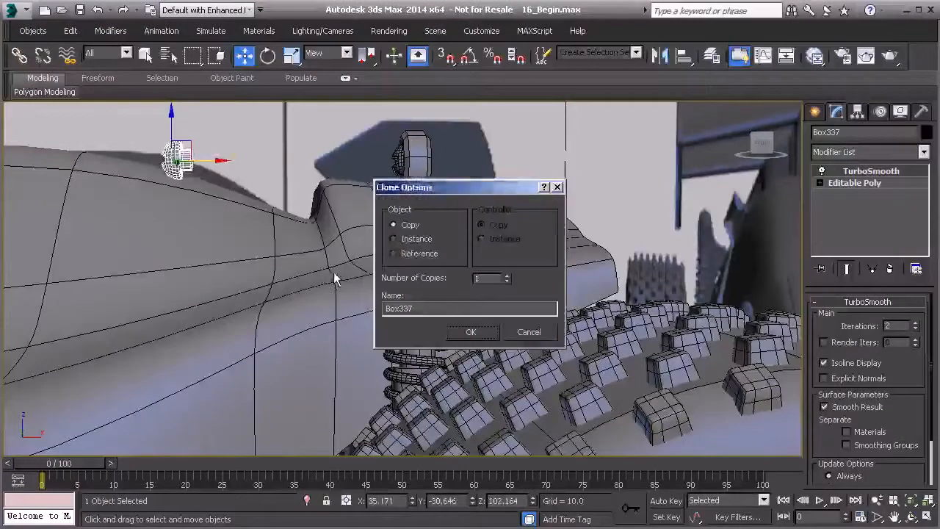
{"action": "left_click", "coordinate": [472, 332]}
Align the copied screw head to the lever part on the underside panel, center to center in X, Y and Z.
{"action": "middle_click_drag", "start_coordinate": [282, 305], "coordinate": [383, 297]}
{"action": "middle_click_drag", "start_coordinate": [383, 297], "coordinate": [492, 272], "text": "alt"}
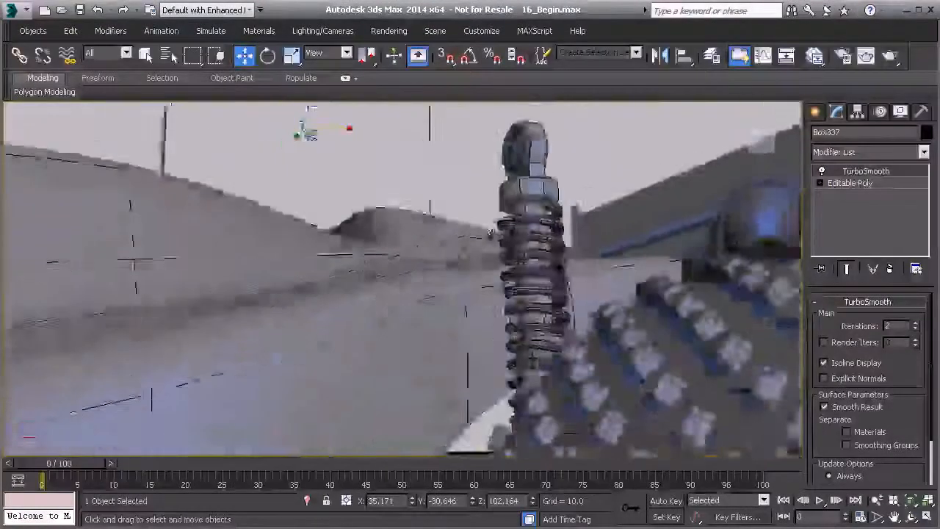
{"action": "scroll", "coordinate": [495, 270], "scroll_direction": "down", "scroll_amount": 3}
{"action": "middle_click_drag", "start_coordinate": [440, 285], "coordinate": [572, 192], "text": "alt"}
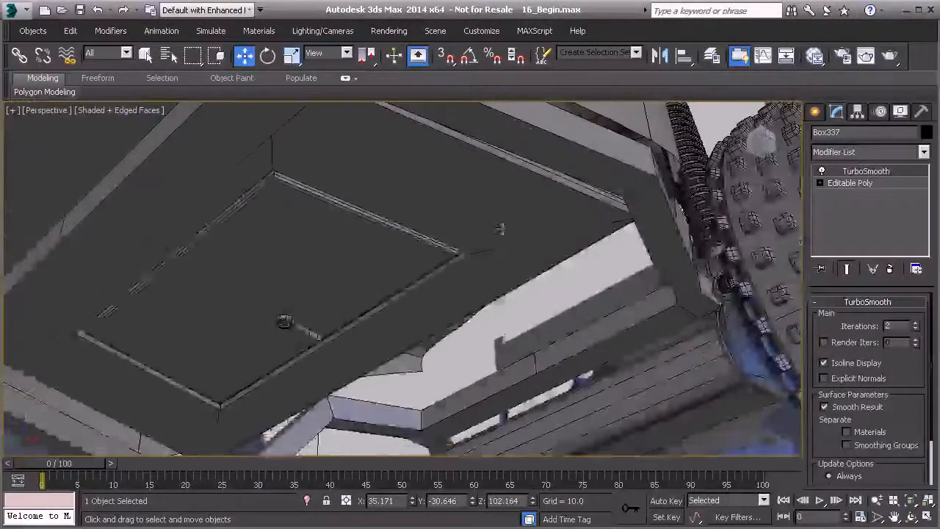
{"action": "middle_click_drag", "start_coordinate": [500, 202], "coordinate": [462, 276]}
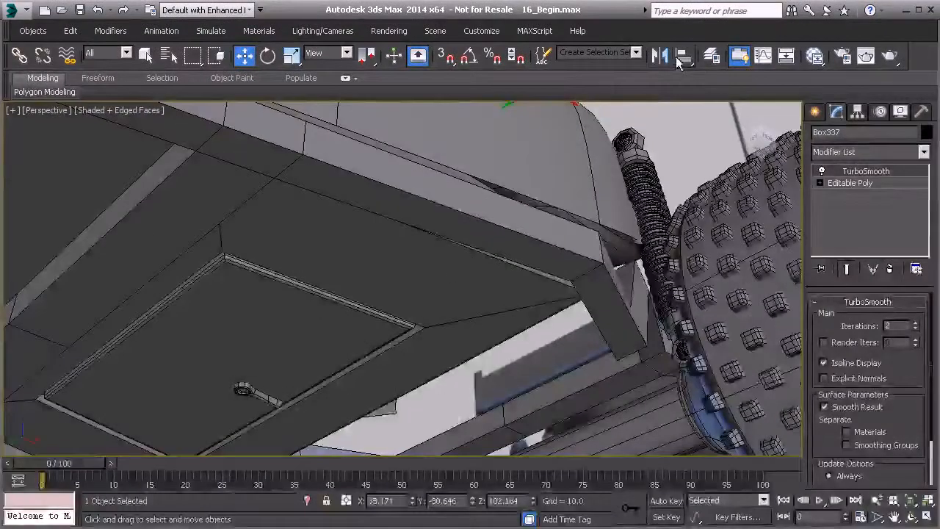
{"action": "key", "text": "alt+a"}
{"action": "left_click", "coordinate": [245, 388]}
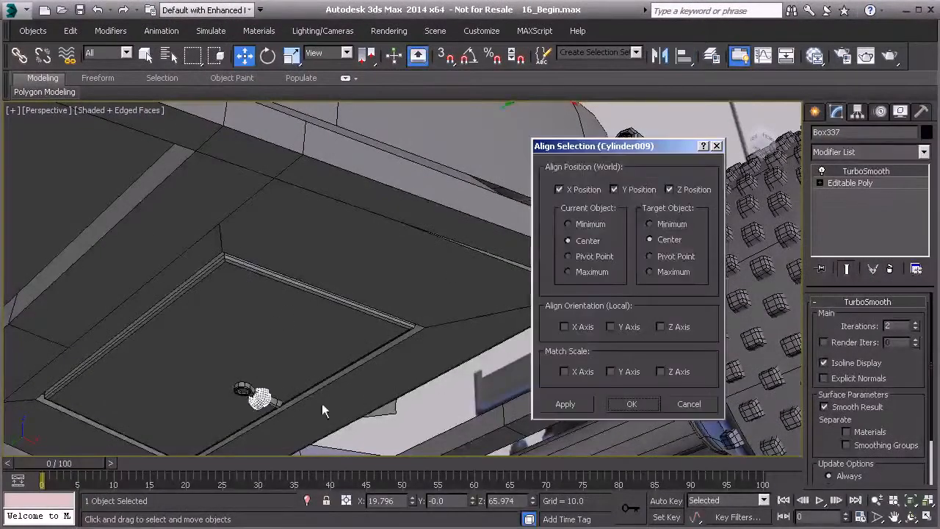
{"action": "left_click", "coordinate": [617, 403]}
Move the copied screw head to the lever's ring end and rotate it with angle snap so its slotted face points downward.
{"action": "key", "text": "z"}
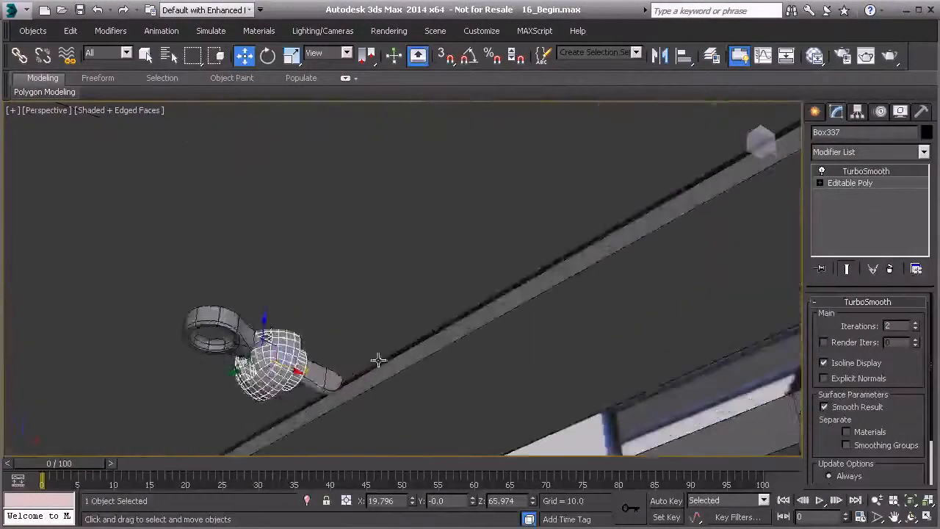
{"action": "left_click_drag", "start_coordinate": [414, 299], "coordinate": [306, 254]}
{"action": "key", "text": "e"}
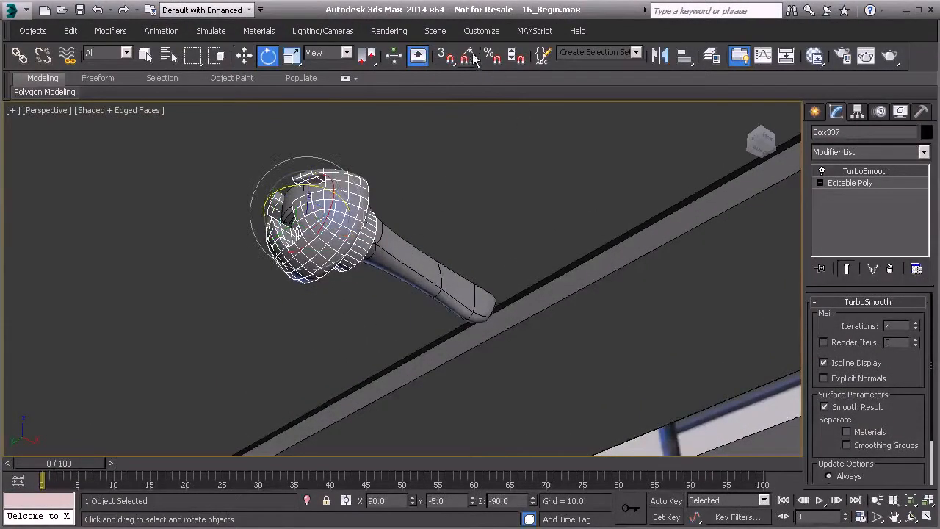
{"action": "left_click_drag", "start_coordinate": [348, 256], "coordinate": [355, 255]}
{"action": "key", "text": "w"}
{"action": "middle_click_drag", "start_coordinate": [355, 255], "coordinate": [292, 188], "text": "alt"}
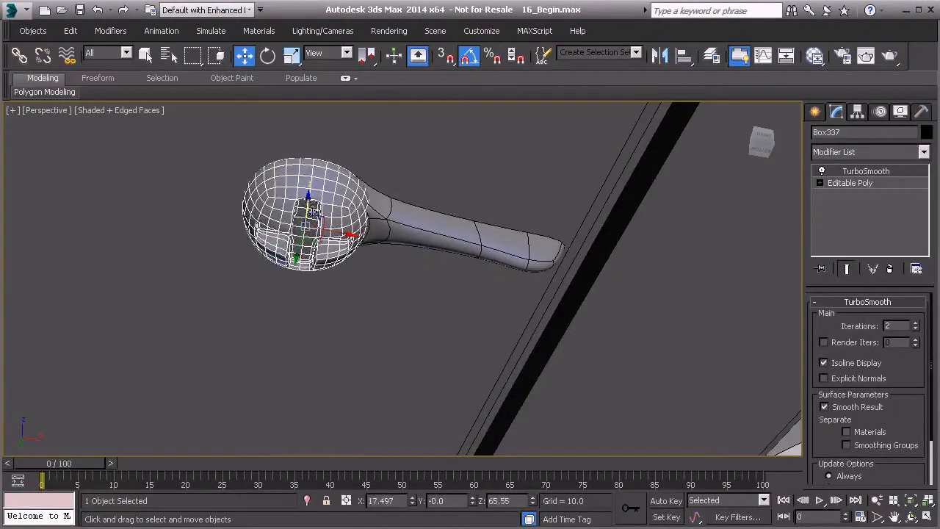
Scale the screw head down uniformly and seat it inside the lever's ring.
{"action": "left_click", "coordinate": [290, 59]}
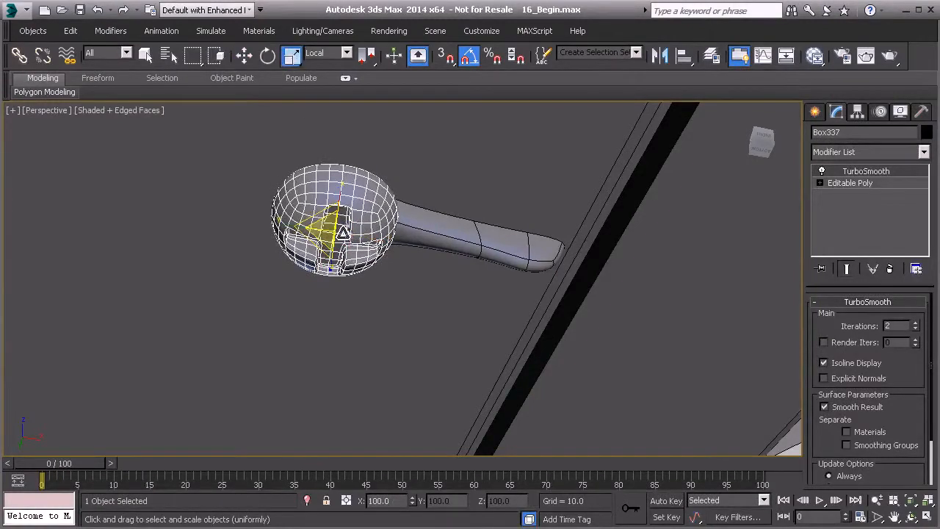
{"action": "middle_click_drag", "start_coordinate": [325, 229], "coordinate": [378, 301], "text": "alt"}
{"action": "key", "text": "w"}
{"action": "scroll", "coordinate": [397, 306], "scroll_direction": "down", "scroll_amount": 10}
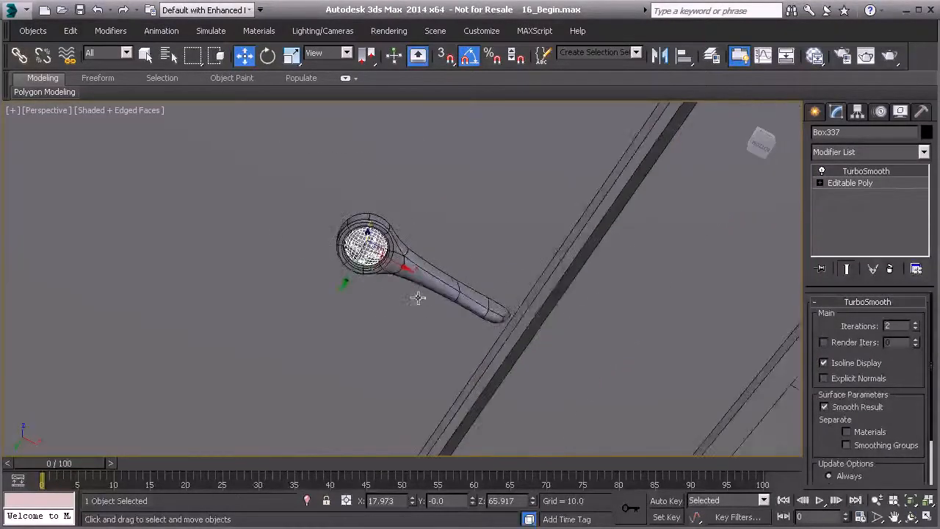
Select the lever together with its screw head, clear the selection, and examine the whole car from below, front and side.
{"action": "left_click", "coordinate": [378, 274], "text": "ctrl"}
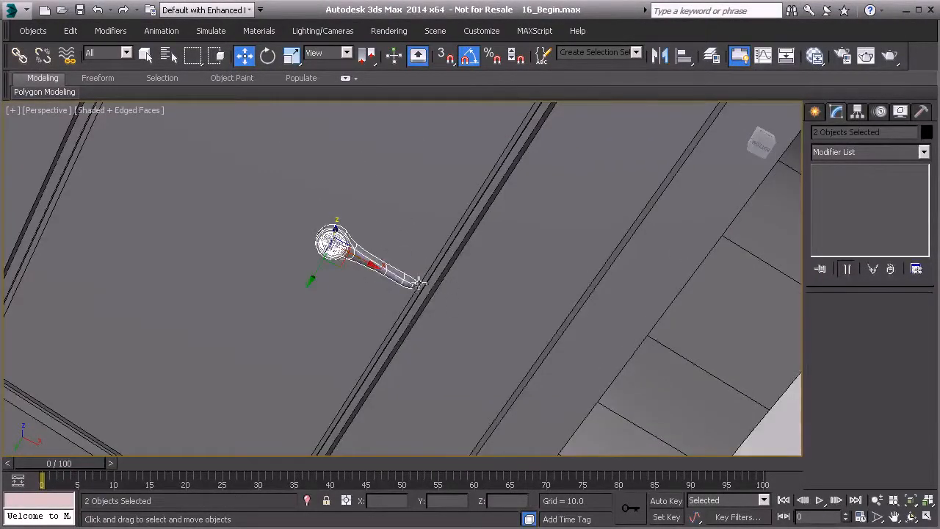
{"action": "middle_click_drag", "start_coordinate": [440, 300], "coordinate": [549, 342], "text": "alt"}
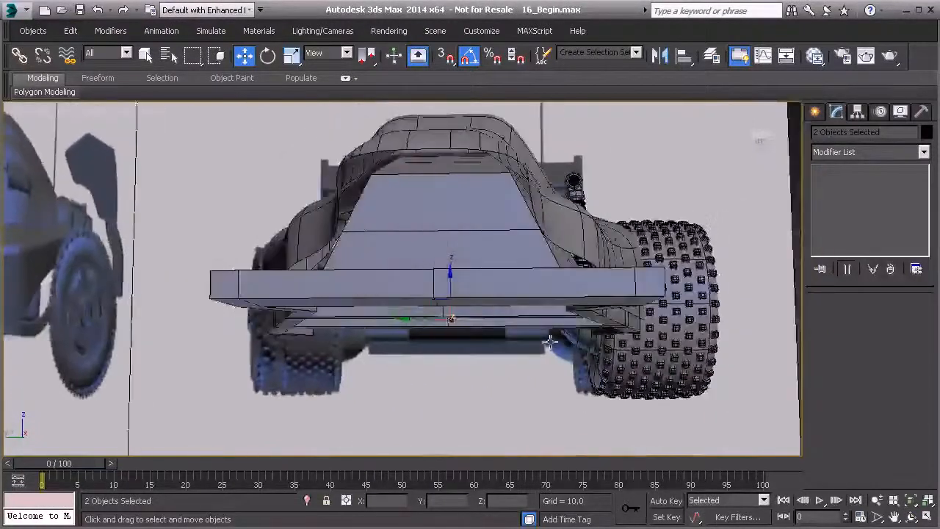
{"action": "middle_click_drag", "start_coordinate": [509, 243], "coordinate": [411, 266], "text": "alt"}
{"action": "scroll", "coordinate": [410, 268], "scroll_direction": "down", "scroll_amount": 5}
{"action": "left_click", "coordinate": [74, 292]}
{"action": "middle_click_drag", "start_coordinate": [226, 322], "coordinate": [323, 315], "text": "alt"}
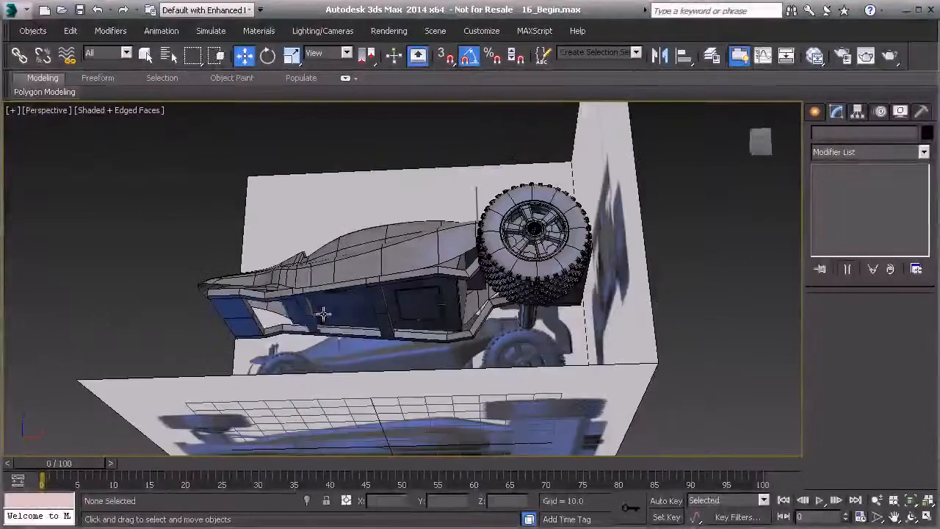
{"action": "middle_click_drag", "start_coordinate": [423, 306], "coordinate": [540, 342], "text": "alt"}
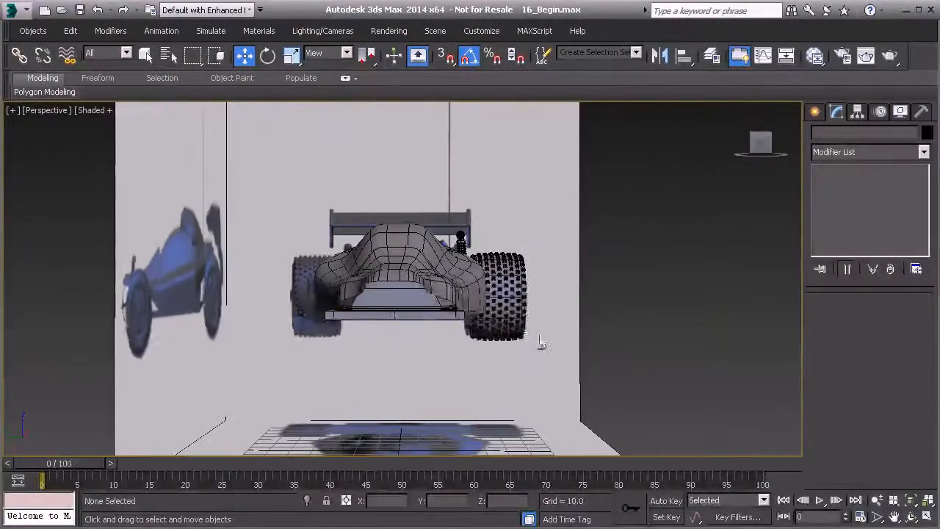
{"action": "middle_click_drag", "start_coordinate": [397, 295], "coordinate": [650, 308], "text": "alt"}
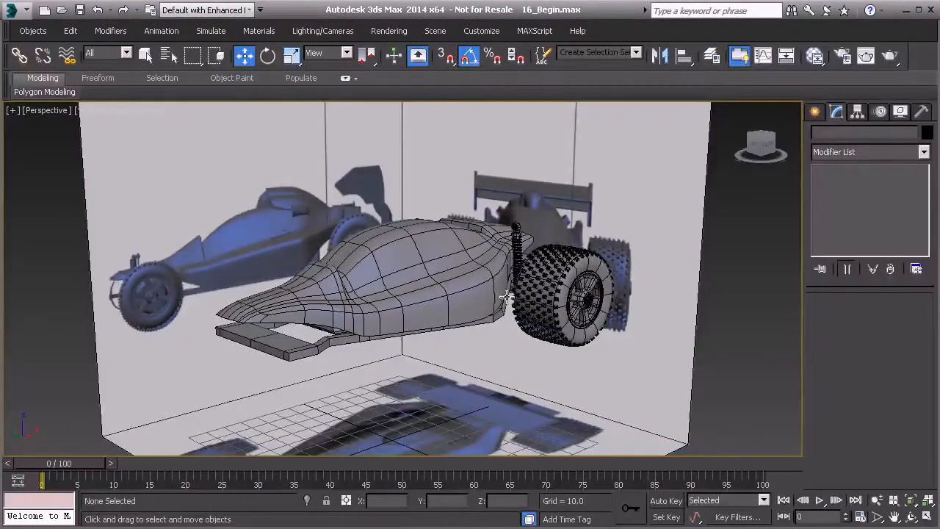
{"action": "middle_click_drag", "start_coordinate": [453, 318], "coordinate": [469, 312], "text": "alt"}
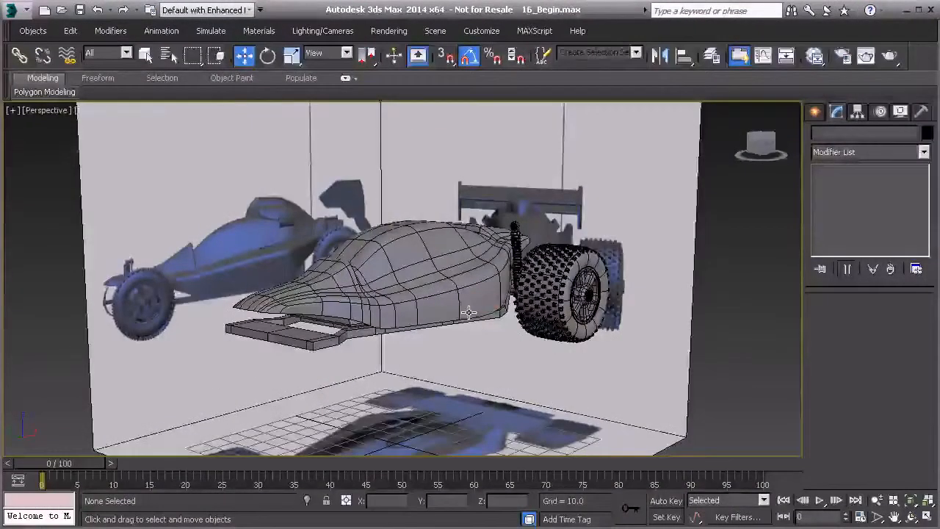
{"action": "scroll", "coordinate": [468, 312], "scroll_direction": "up", "scroll_amount": 6}
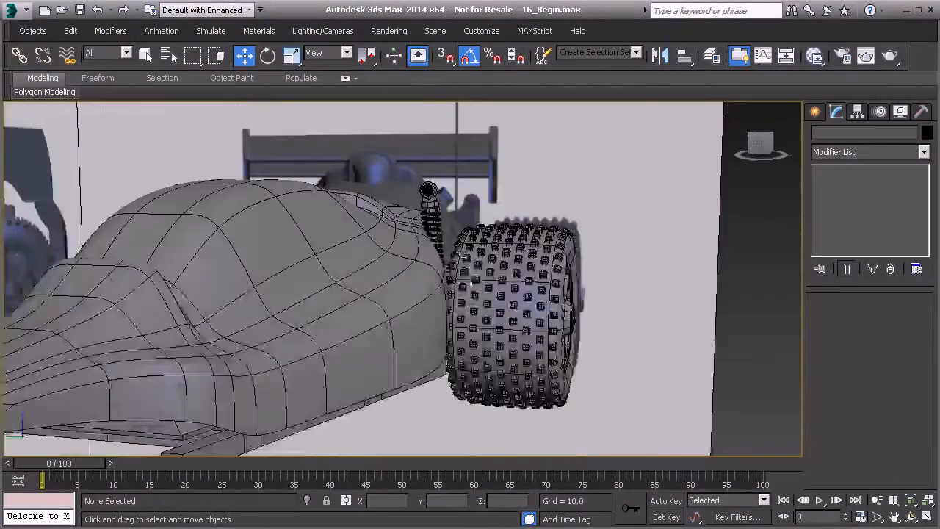
{"action": "scroll", "coordinate": [446, 323], "scroll_direction": "down", "scroll_amount": 7}
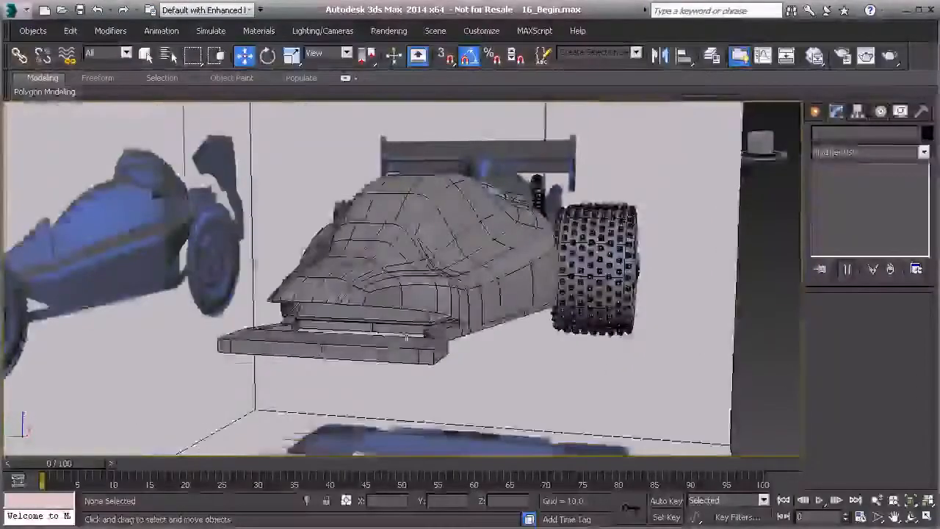
{"action": "middle_click_drag", "start_coordinate": [539, 283], "coordinate": [440, 294]}
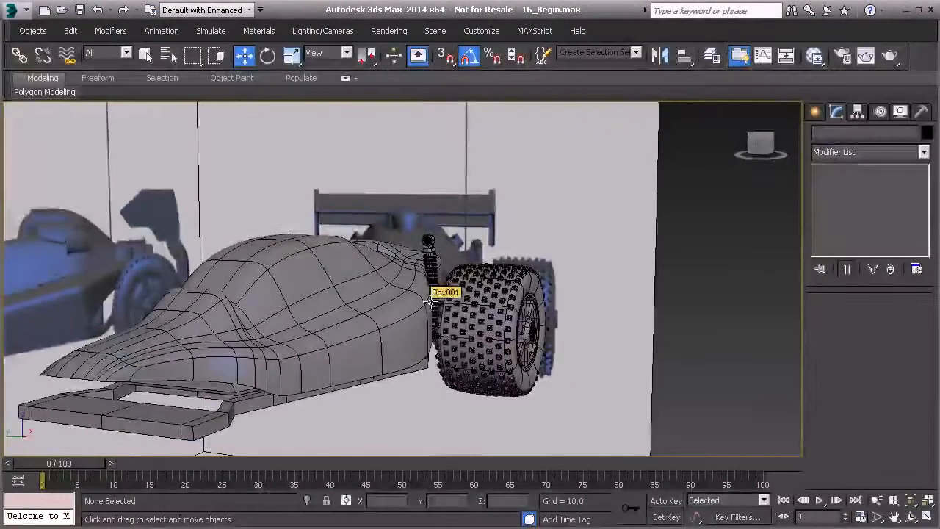